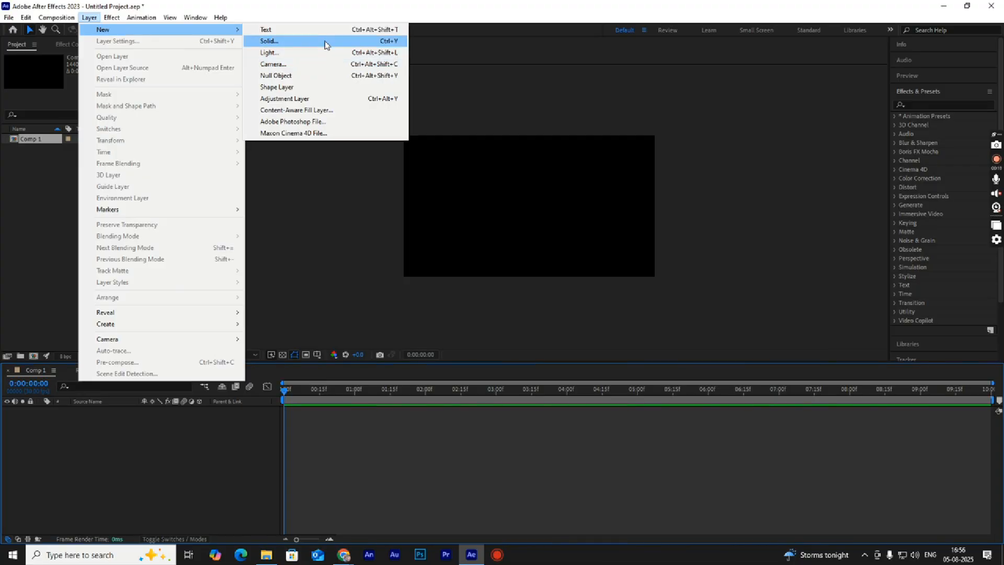
Create a black solid layer at the 1440 x 1080 composition size and toggle its visibility off and back on
{"action": "left_click", "coordinate": [324, 40]}
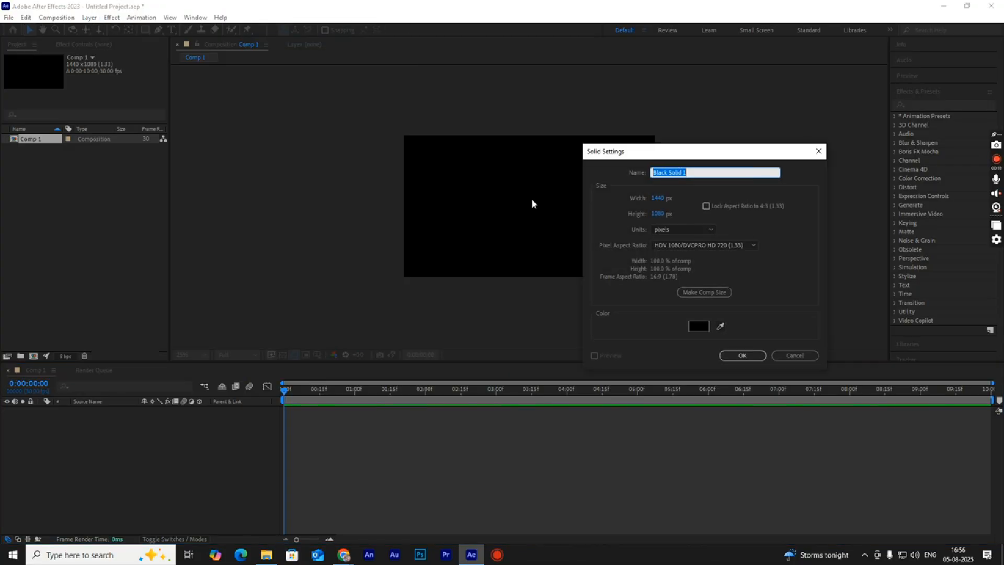
{"action": "left_click", "coordinate": [742, 354]}
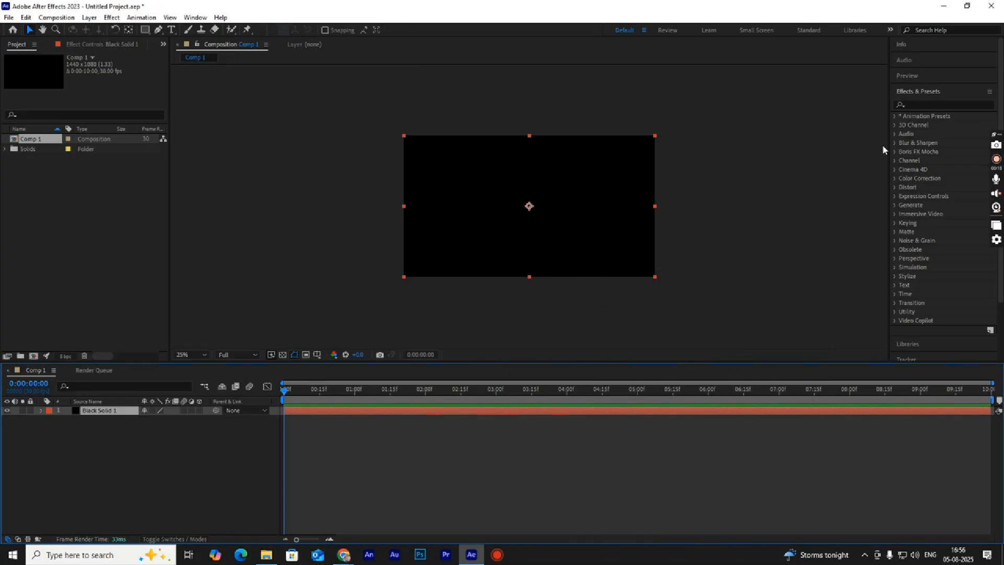
{"action": "left_click", "coordinate": [934, 103]}
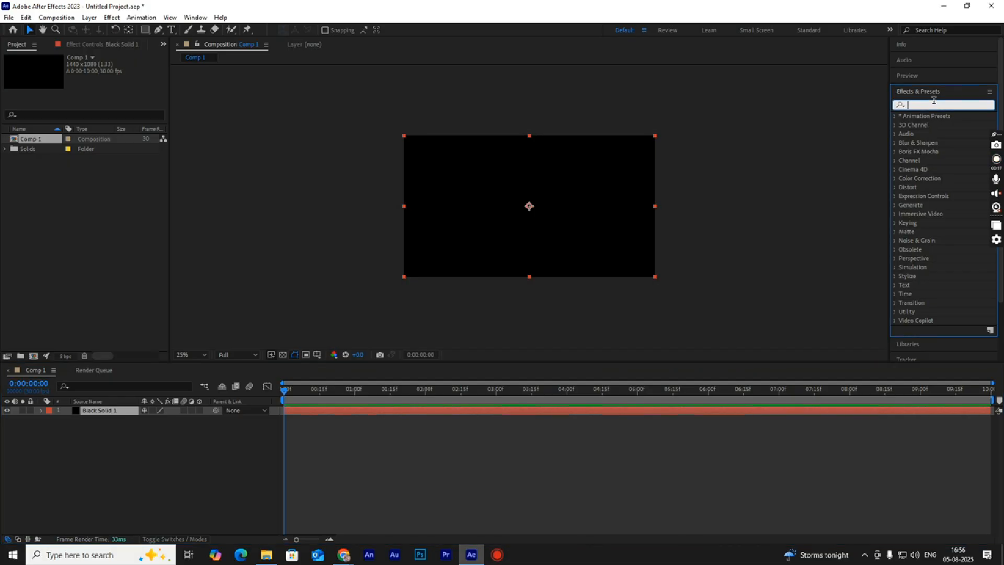
{"action": "left_click", "coordinate": [8, 411]}
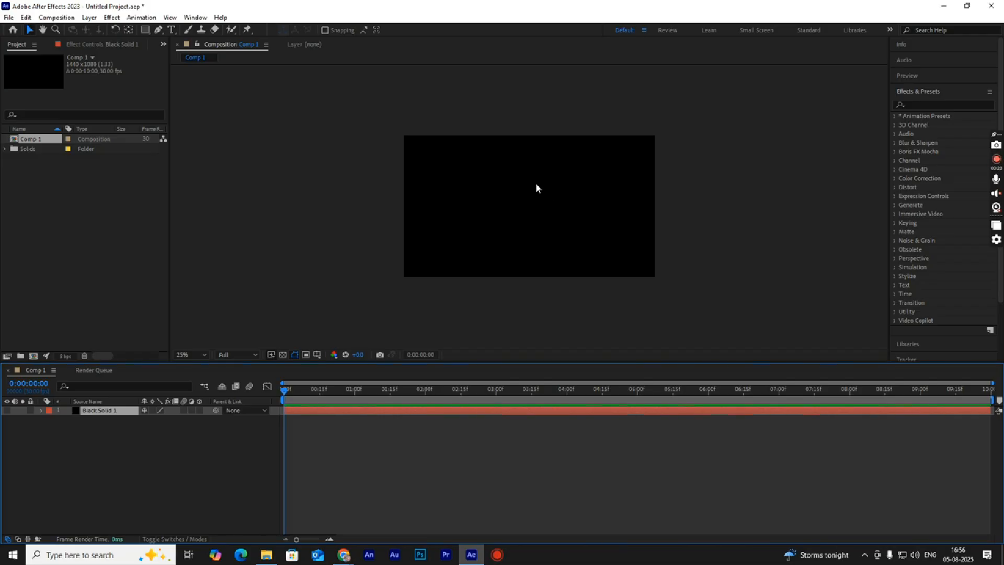
{"action": "left_click", "coordinate": [7, 410]}
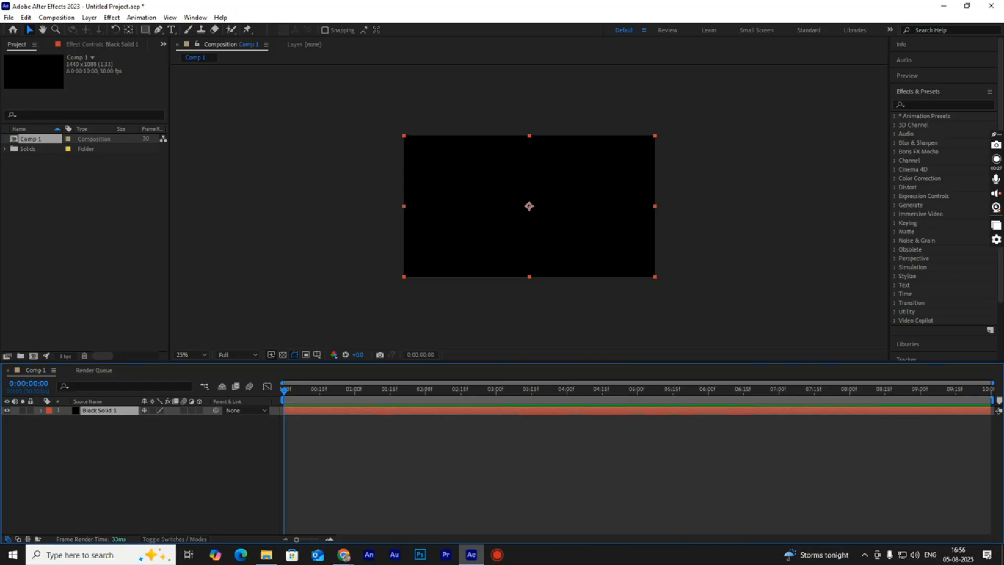
Search the effects for "ramp" and apply Gradient Ramp to the black solid
{"action": "left_click", "coordinate": [938, 103]}
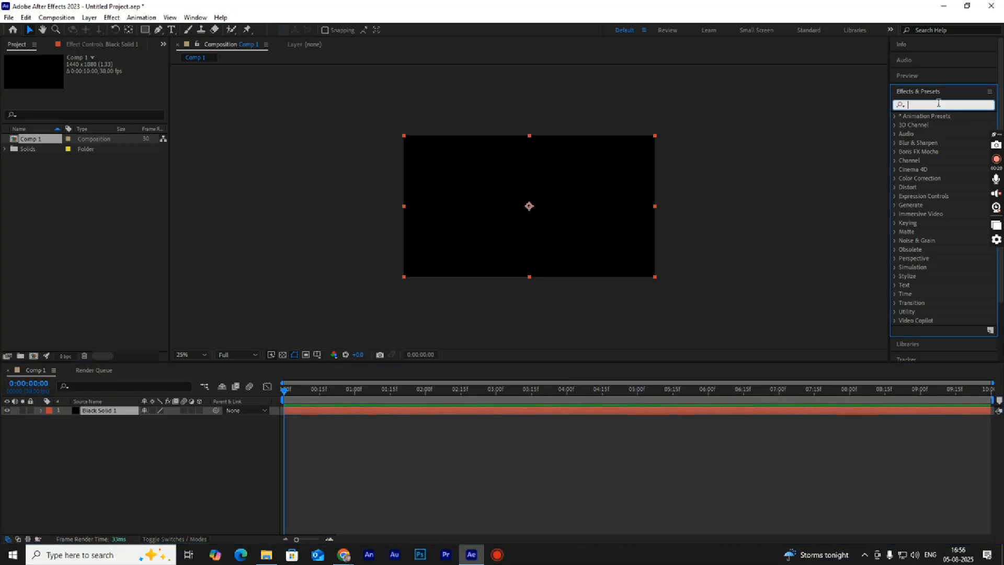
{"action": "type", "text": "ramp"}
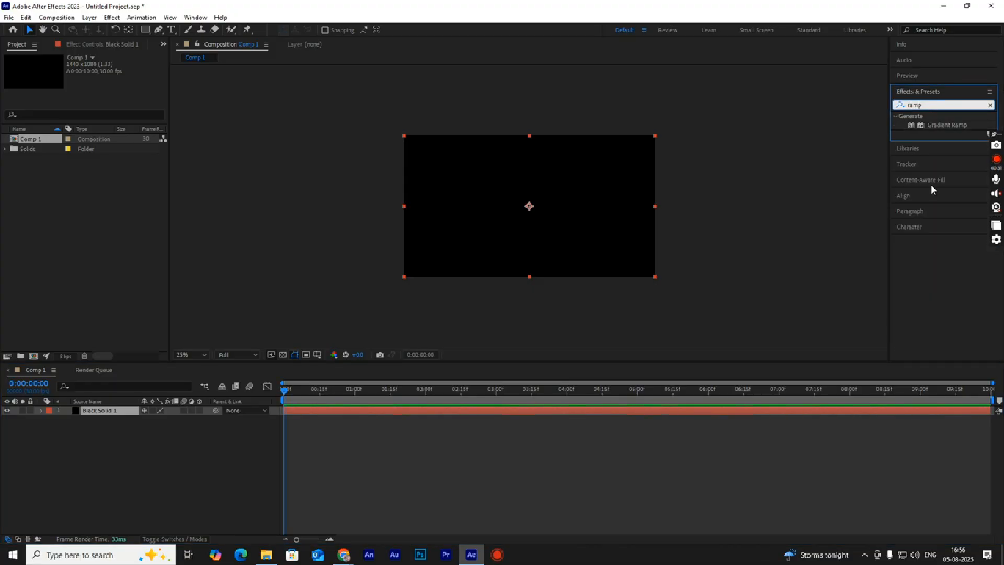
{"action": "left_click", "coordinate": [945, 126]}
{"action": "left_click_drag", "start_coordinate": [949, 128], "coordinate": [611, 211]}
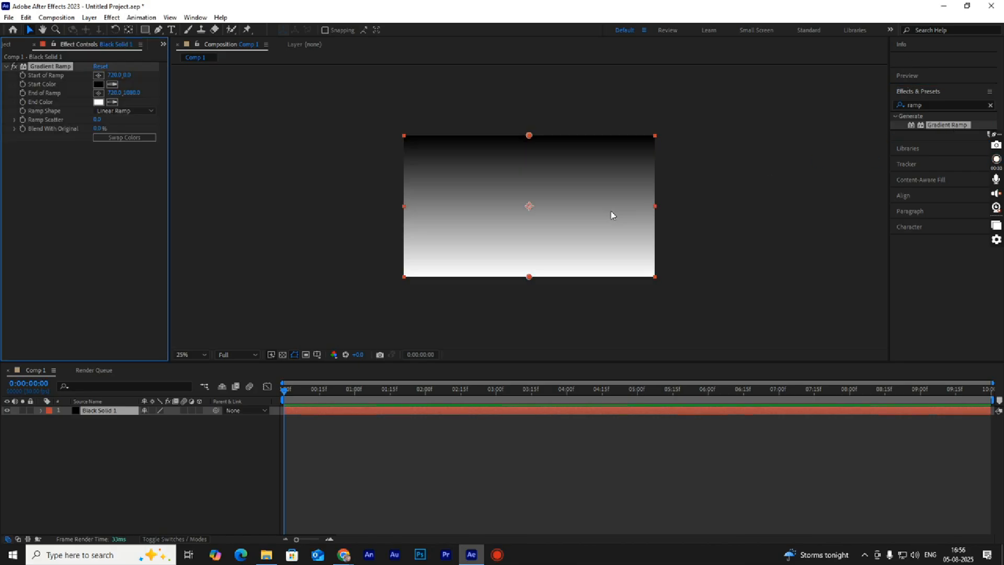
Set the Gradient Ramp's start color to bright blue (000CFF)
{"action": "left_click", "coordinate": [98, 84]}
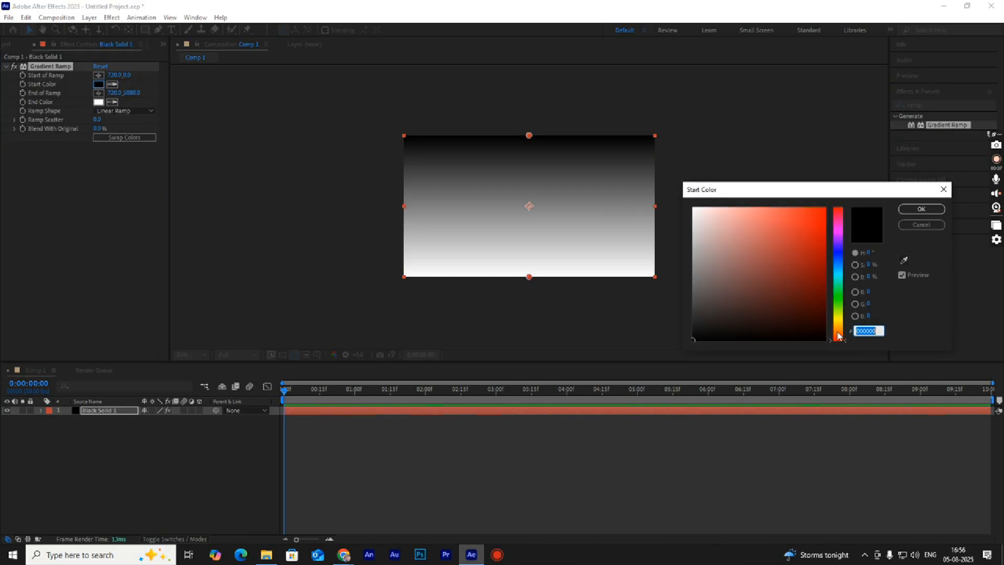
{"action": "left_click", "coordinate": [838, 253]}
{"action": "left_click", "coordinate": [805, 227]}
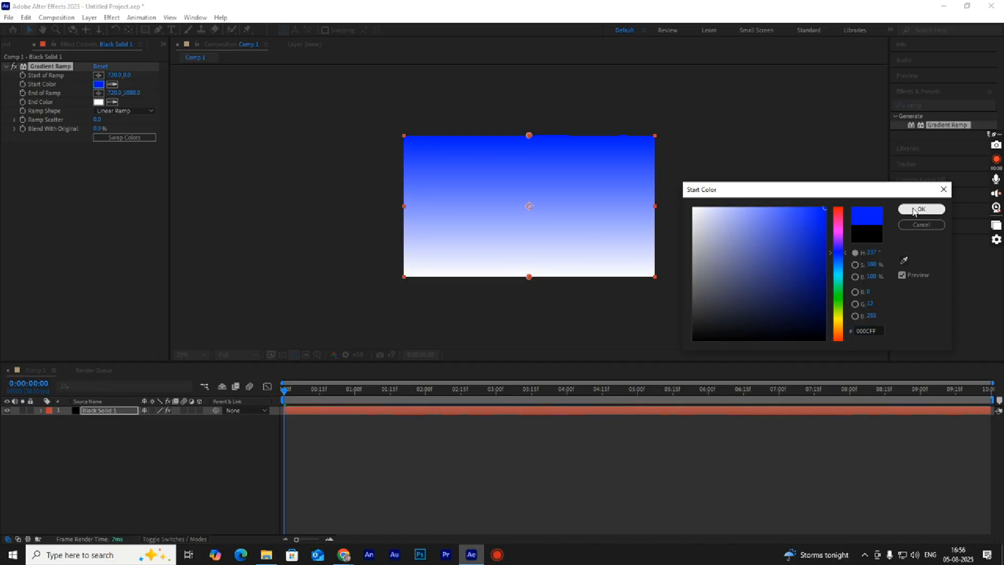
{"action": "left_click", "coordinate": [921, 208]}
Set the Gradient Ramp's end color to a very dark navy blue
{"action": "left_click", "coordinate": [98, 103]}
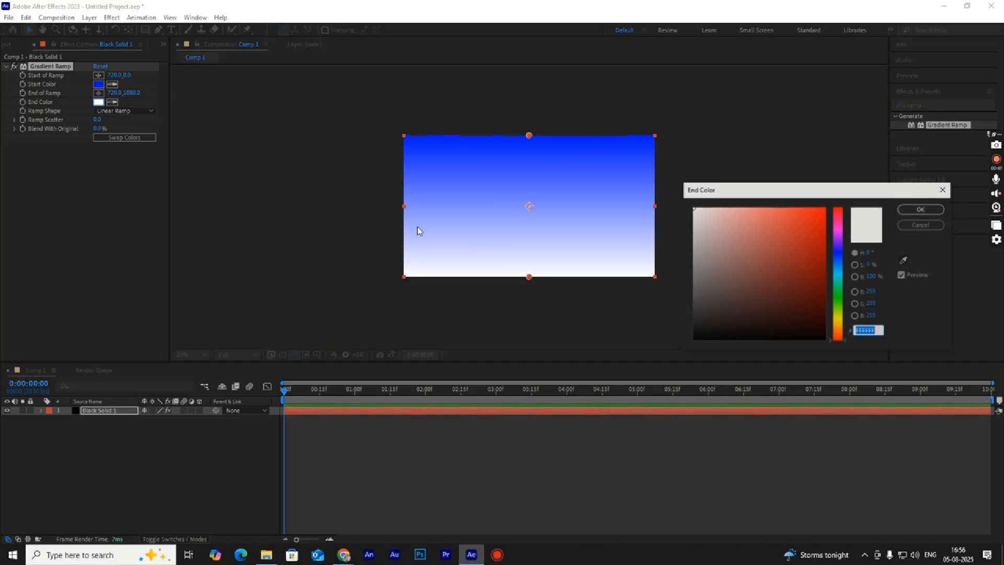
{"action": "left_click", "coordinate": [841, 257]}
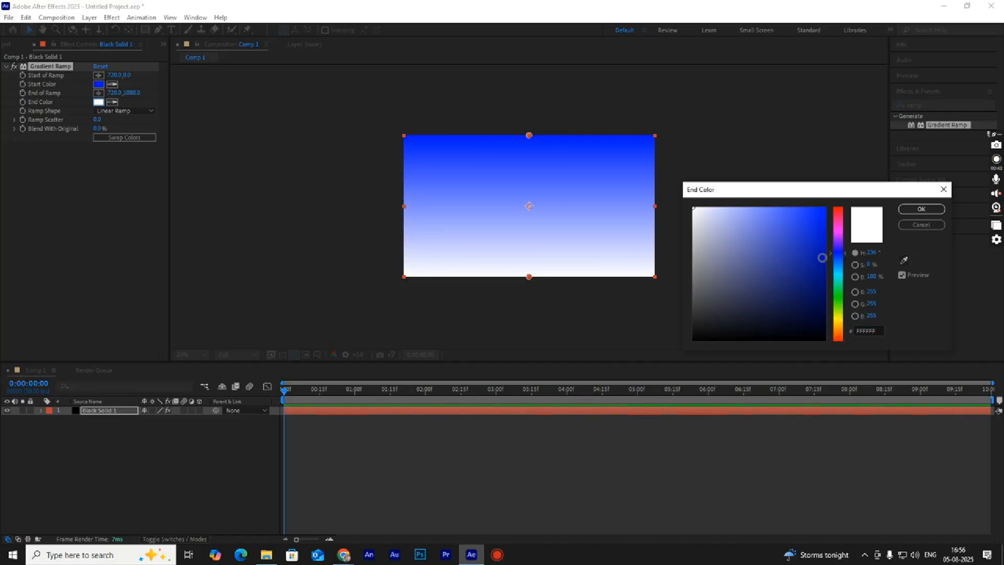
{"action": "left_click", "coordinate": [824, 288]}
{"action": "left_click", "coordinate": [820, 316]}
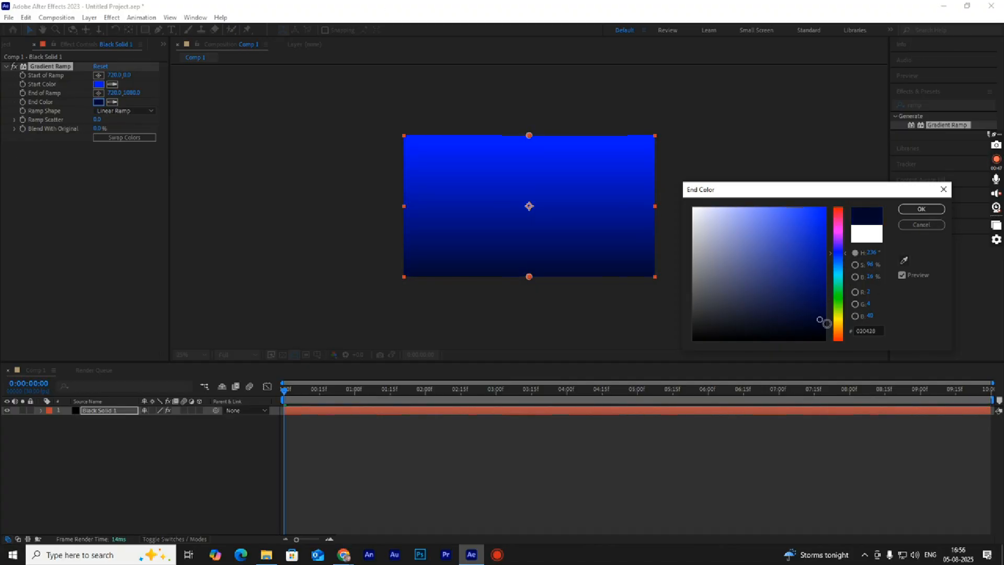
{"action": "left_click", "coordinate": [824, 320]}
{"action": "left_click", "coordinate": [927, 209]}
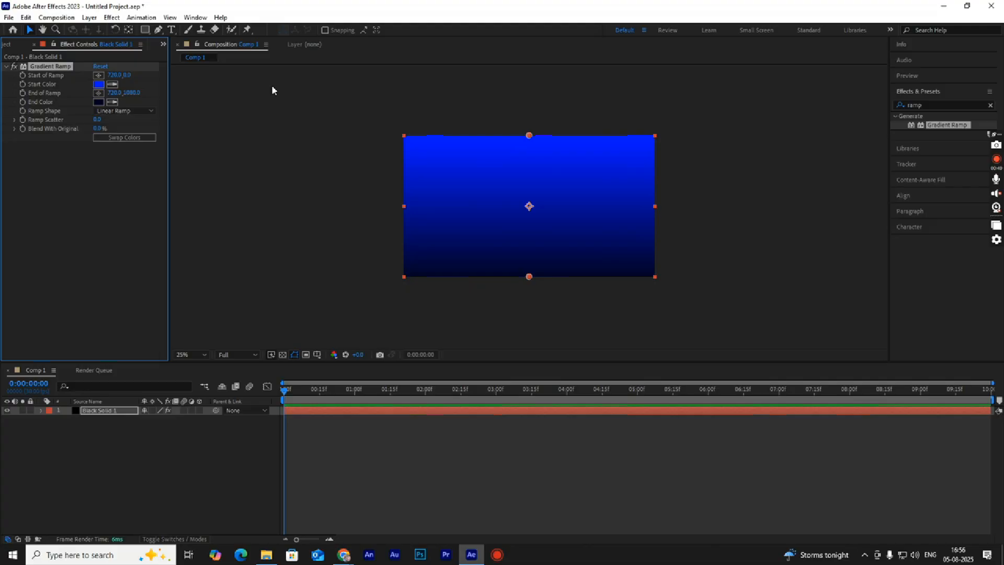
Change the gradient to Radial Ramp and reposition its start point to about 718, 534 and its end point to about 858, 1492
{"action": "left_click", "coordinate": [142, 110]}
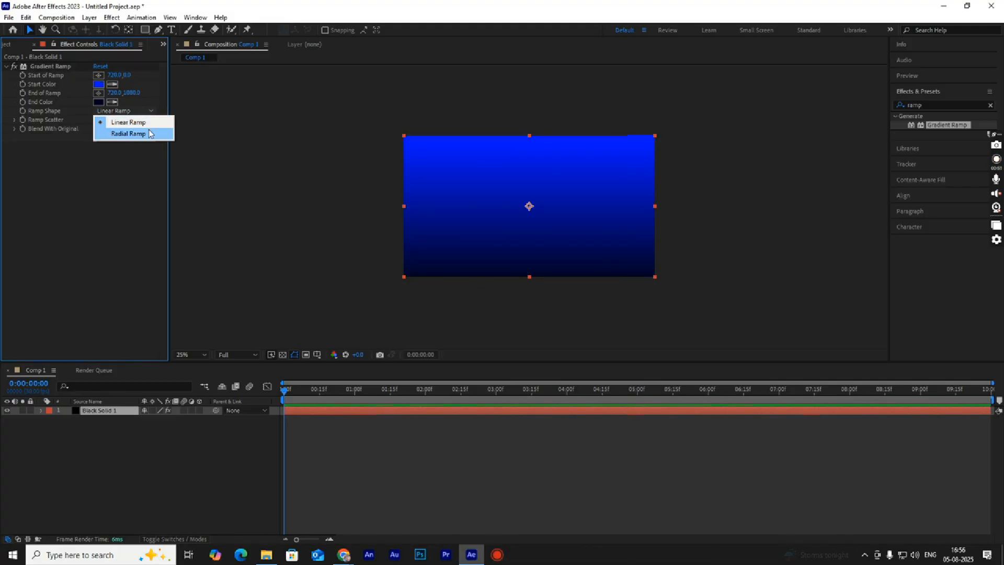
{"action": "left_click", "coordinate": [149, 133]}
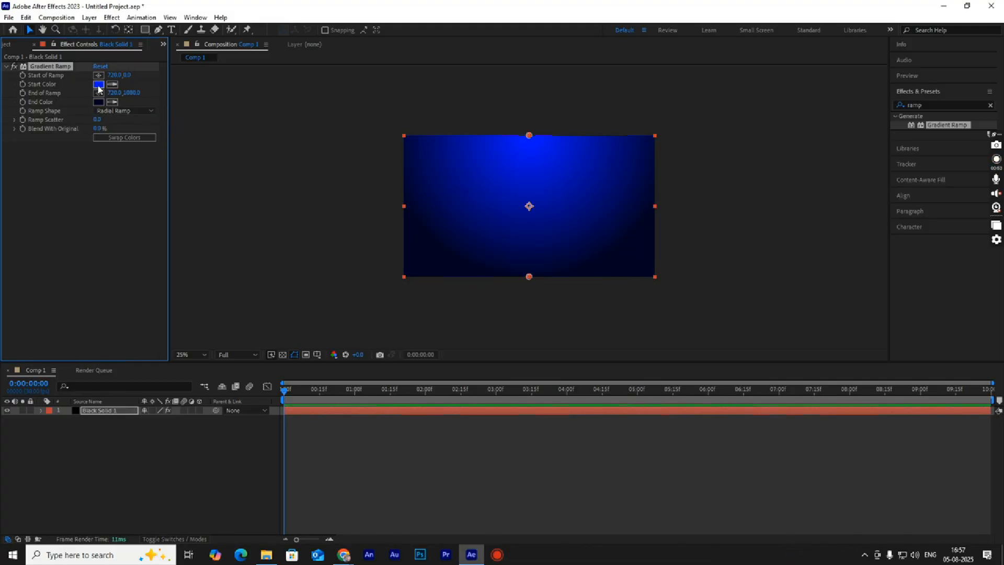
{"action": "left_click_drag", "start_coordinate": [118, 77], "coordinate": [175, 79]}
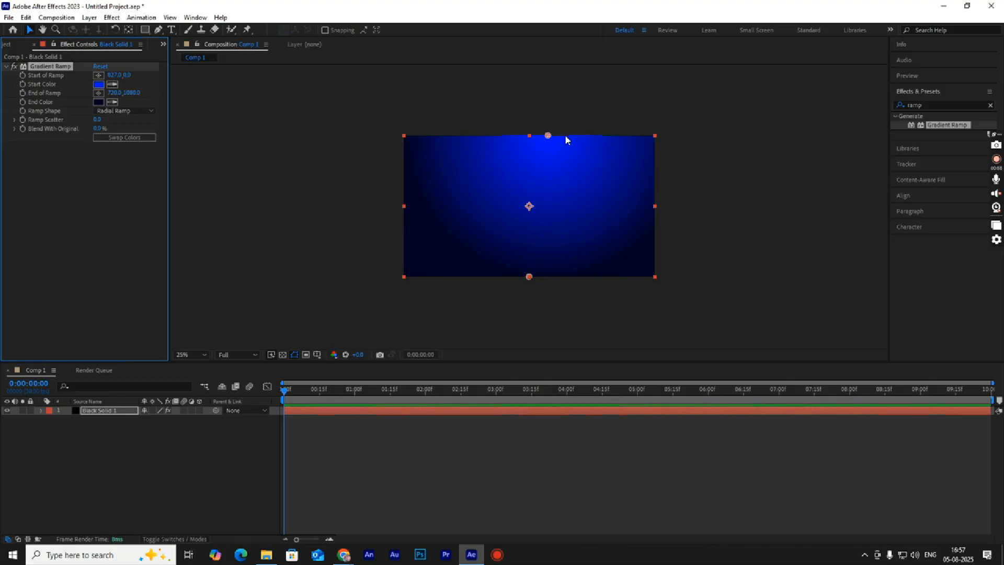
{"action": "left_click_drag", "start_coordinate": [543, 134], "coordinate": [531, 204]}
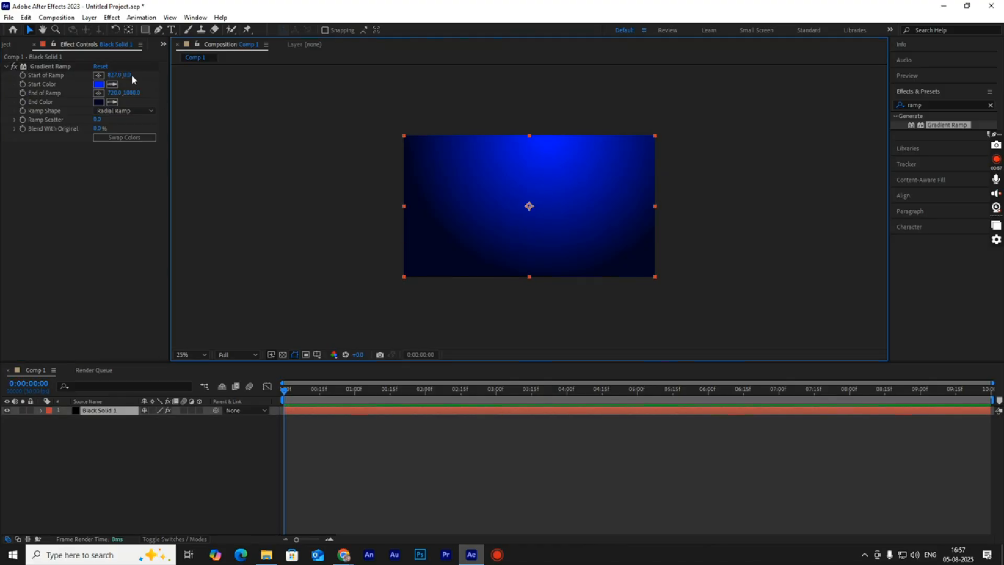
{"action": "left_click_drag", "start_coordinate": [544, 136], "coordinate": [529, 207]}
{"action": "left_click_drag", "start_coordinate": [530, 278], "coordinate": [553, 332]}
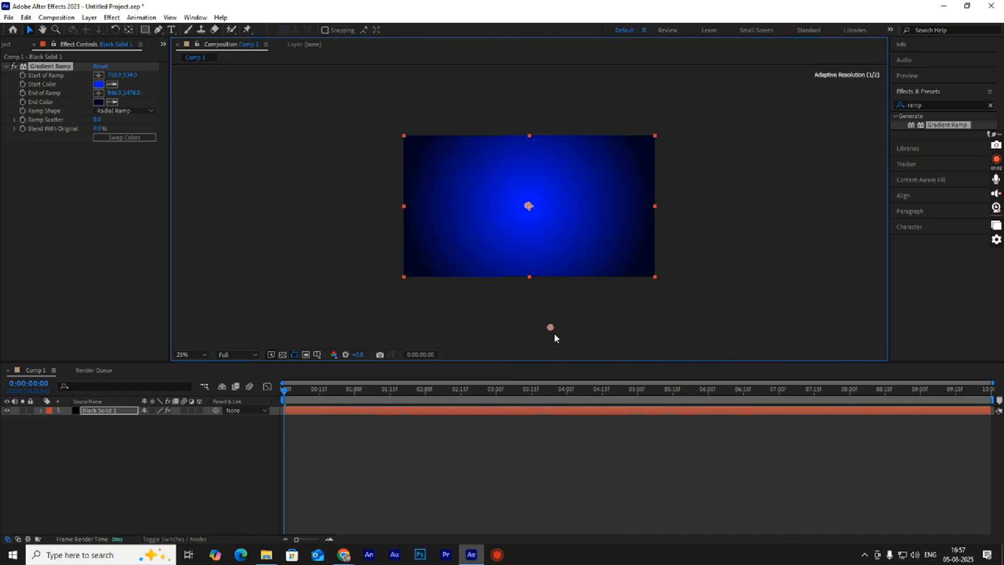
Swap the gradient's start and end colors, swap them back, and deselect the layer
{"action": "left_click", "coordinate": [121, 140]}
{"action": "left_click", "coordinate": [143, 138]}
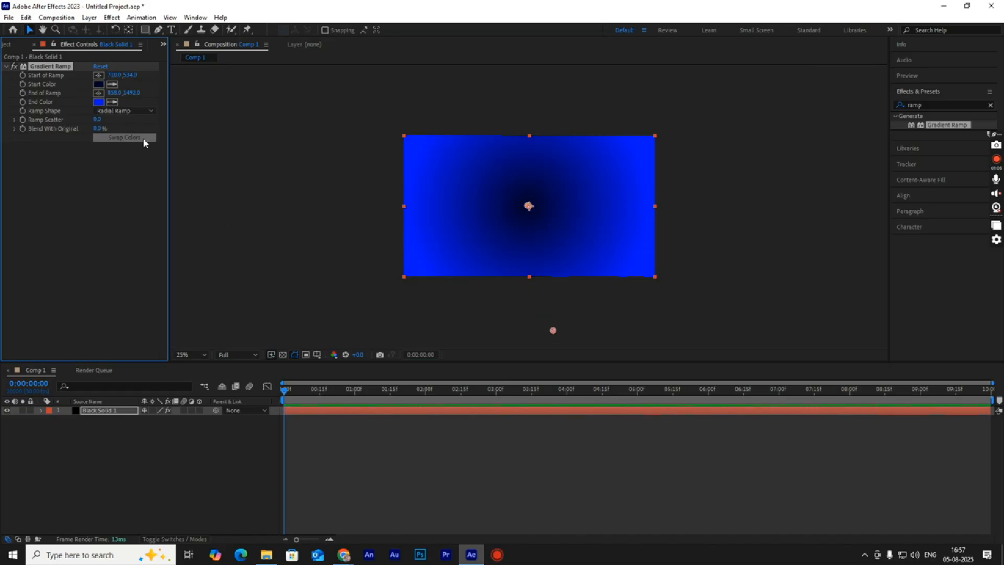
{"action": "left_click", "coordinate": [721, 294]}
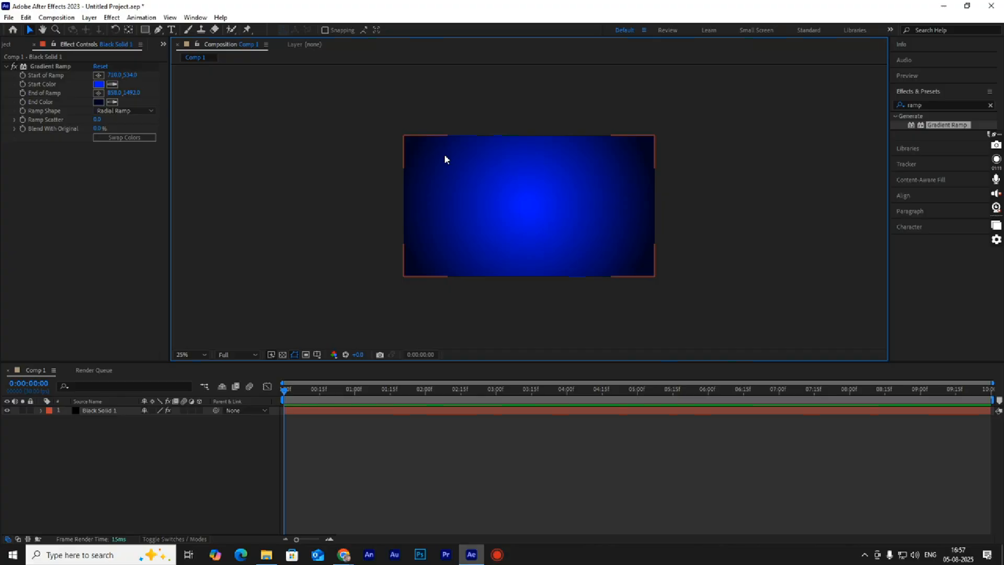
Create a second composition of 1440 x 1080, 30 fps and 10 seconds, and select it among the project items
{"action": "left_click", "coordinate": [56, 17]}
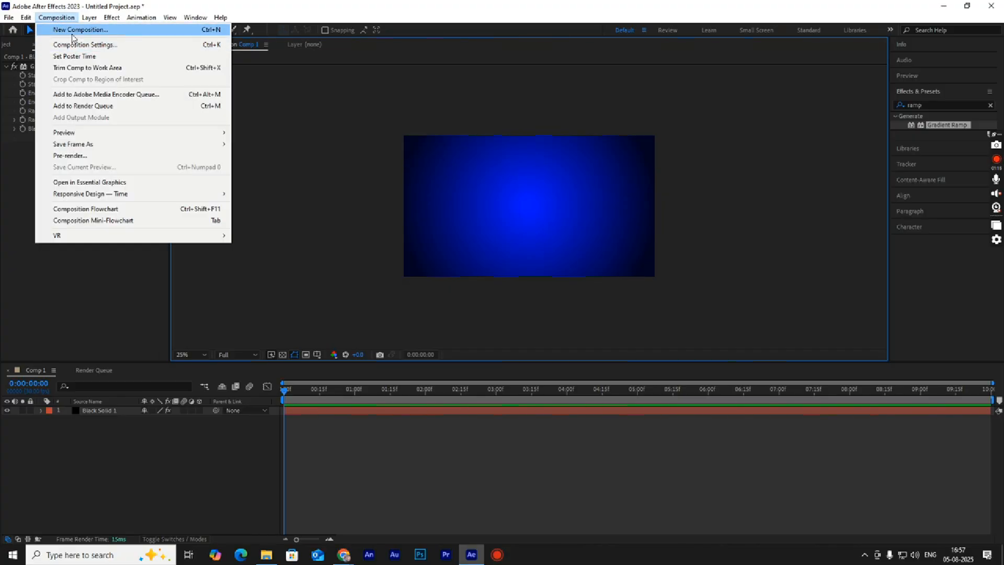
{"action": "left_click", "coordinate": [60, 27]}
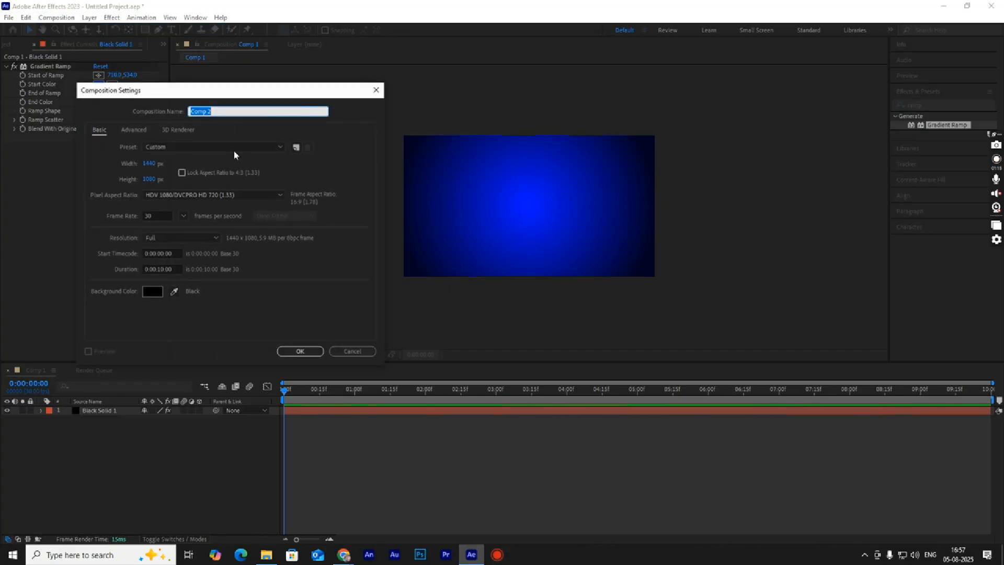
{"action": "left_click", "coordinate": [318, 352]}
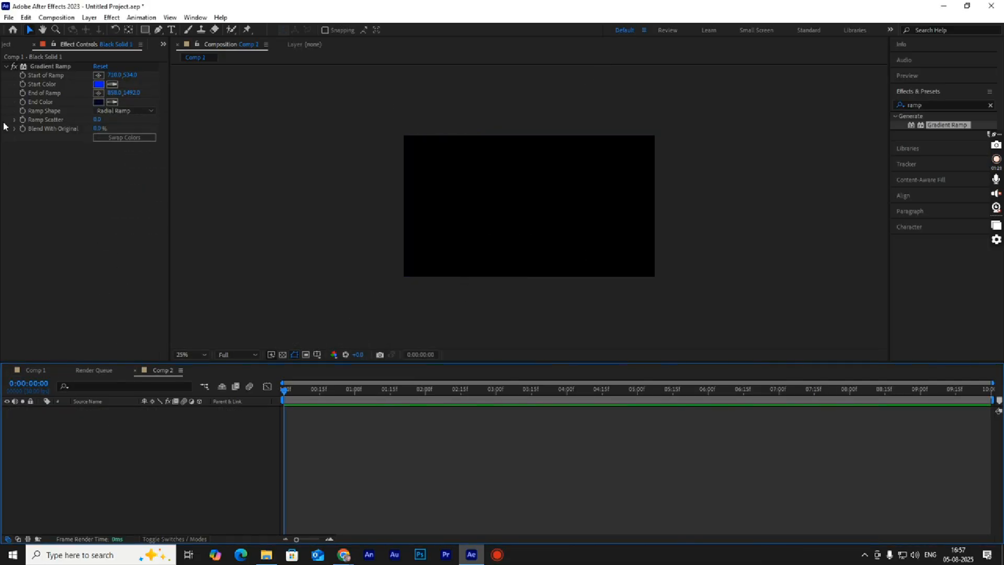
{"action": "left_click", "coordinate": [7, 44]}
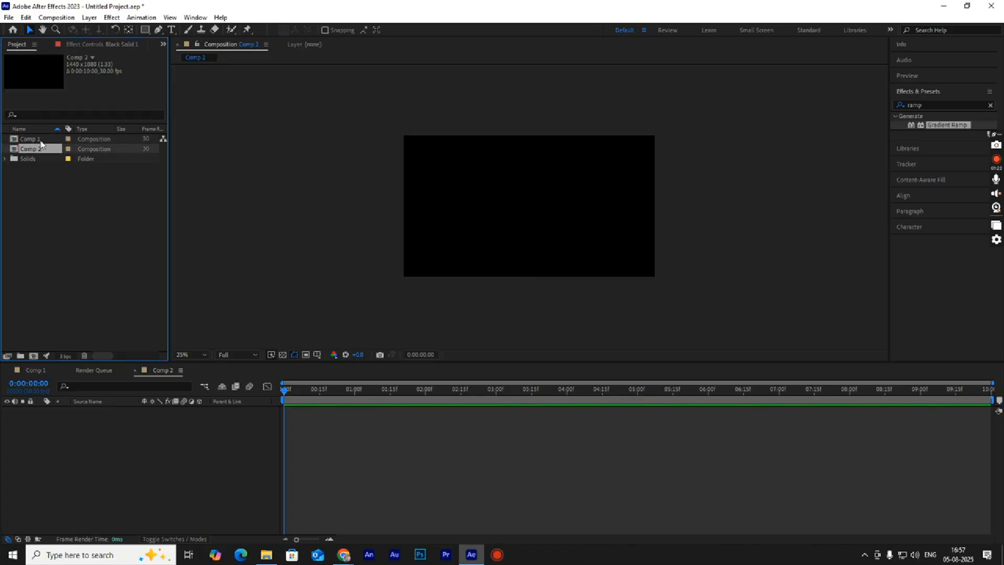
{"action": "left_click", "coordinate": [41, 140]}
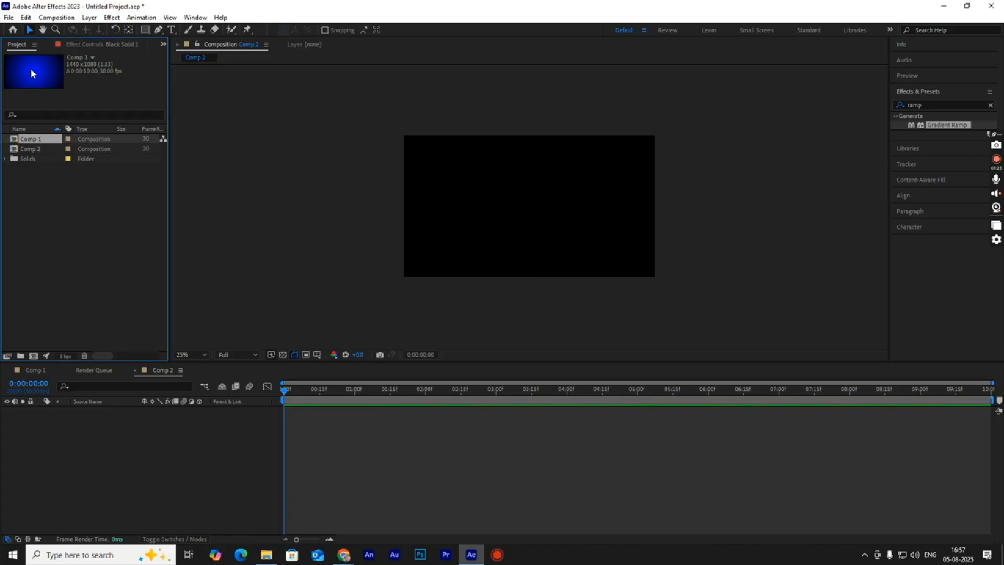
{"action": "left_click", "coordinate": [116, 150]}
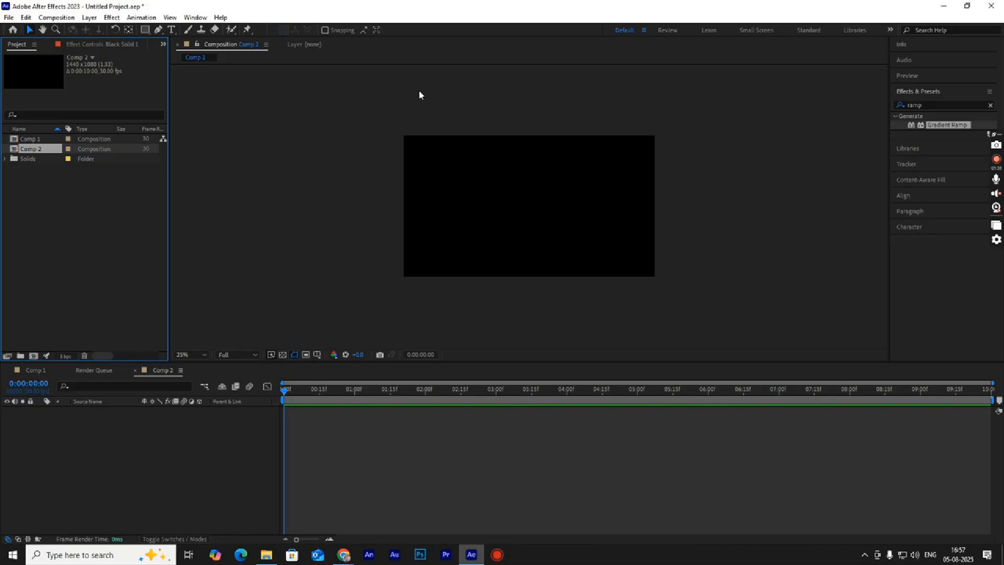
Set up the Rectangle tool with no stroke and a solid blue fill (0051F7)
{"action": "left_click", "coordinate": [145, 29]}
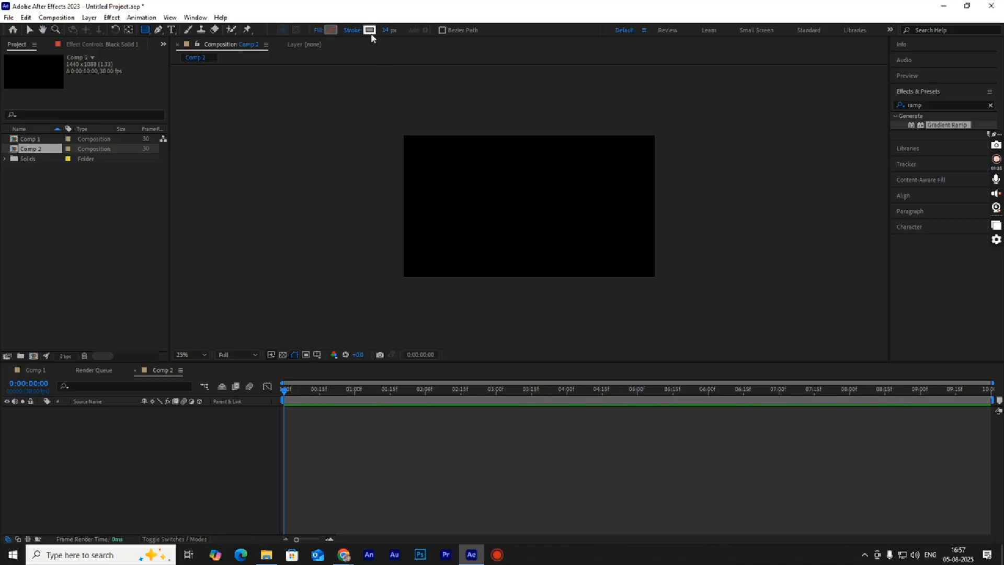
{"action": "left_click", "coordinate": [351, 30]}
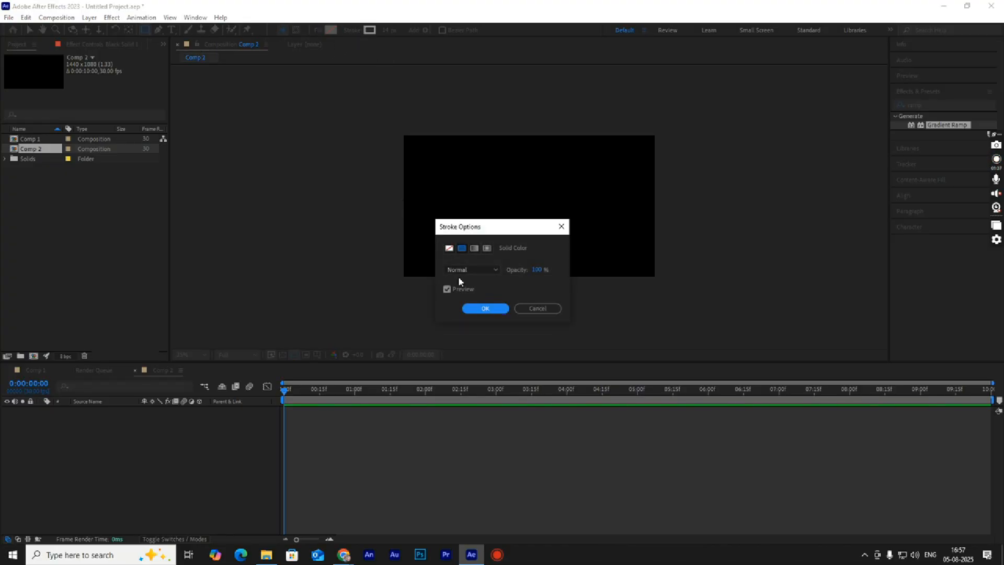
{"action": "left_click", "coordinate": [449, 248]}
{"action": "left_click", "coordinate": [485, 308]}
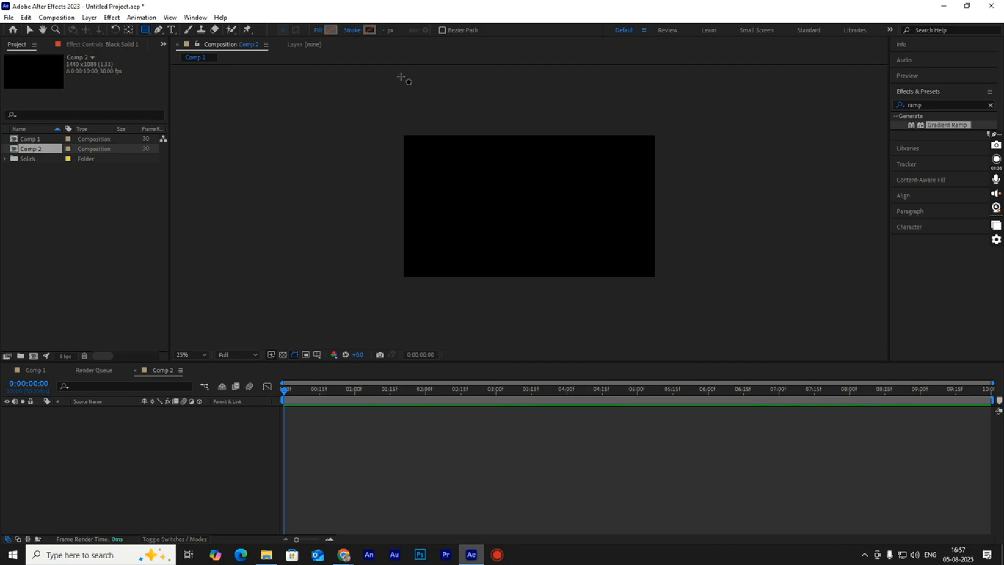
{"action": "left_click", "coordinate": [331, 30]}
{"action": "left_click", "coordinate": [837, 263]}
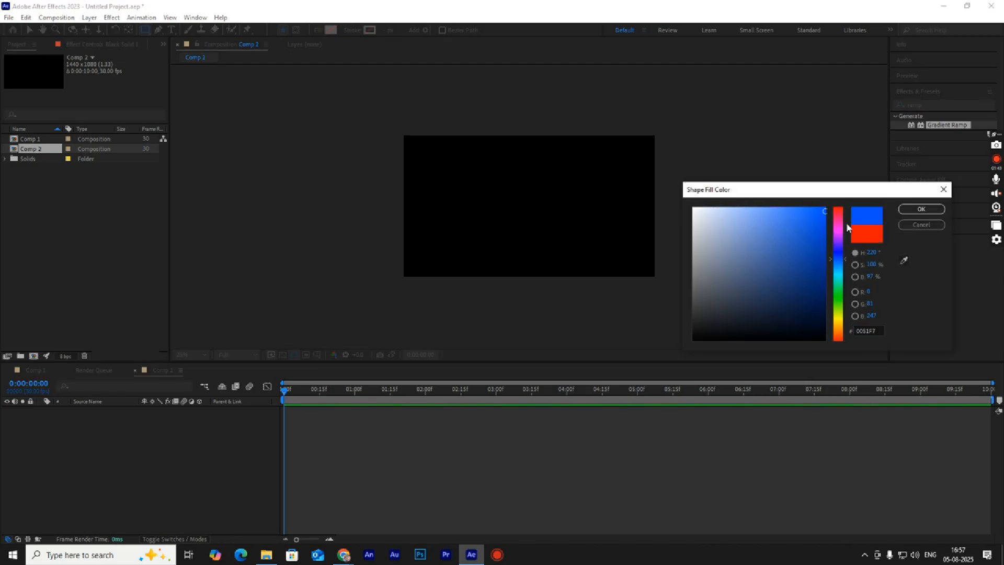
{"action": "left_click", "coordinate": [920, 209]}
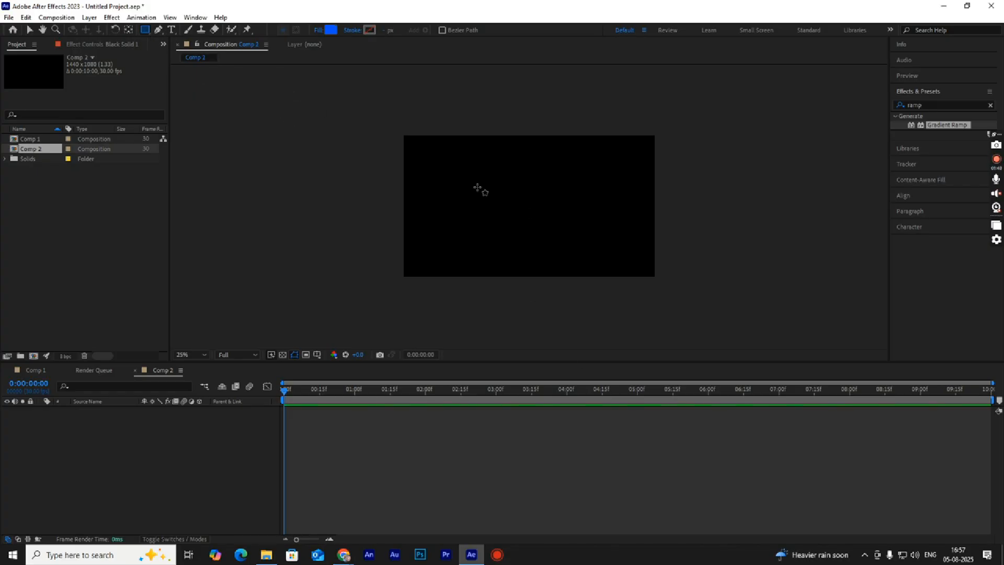
Draw a rectangle slightly larger than the whole Comp 2 frame and delete its shape layer
{"action": "mouse_move", "coordinate": [394, 131]}
{"action": "left_mouse_down"}
{"action": "mouse_move", "coordinate": [531, 256]}
{"action": "mouse_move", "coordinate": [695, 311]}
{"action": "mouse_move", "coordinate": [654, 287]}
{"action": "mouse_move", "coordinate": [658, 280]}
{"action": "left_mouse_up"}
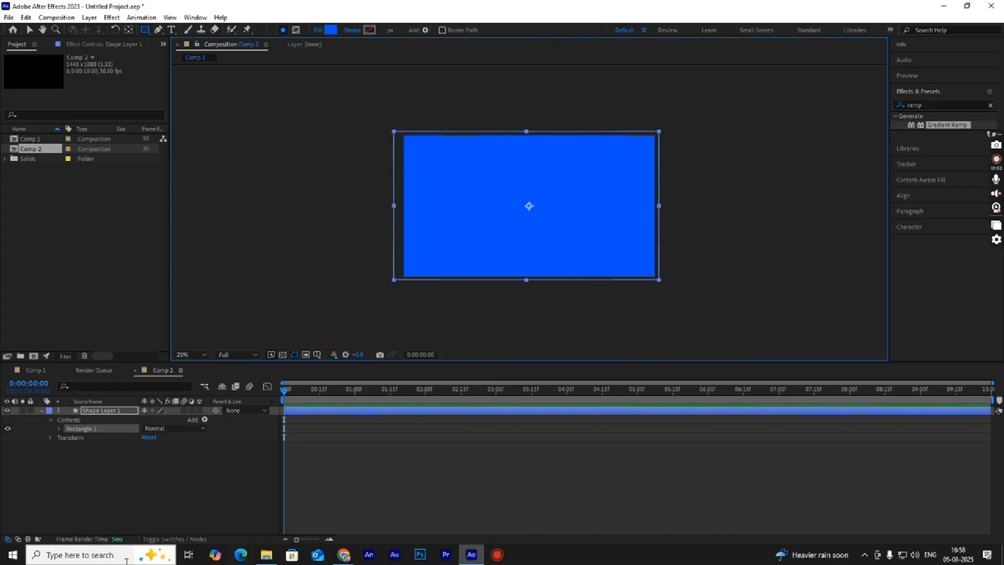
{"action": "left_click", "coordinate": [108, 411]}
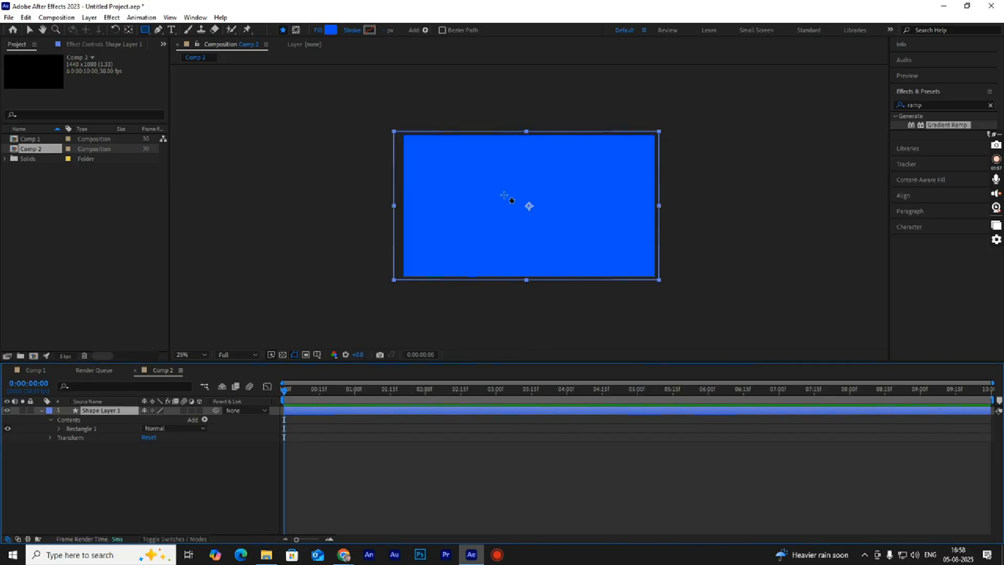
{"action": "key", "text": "Delete"}
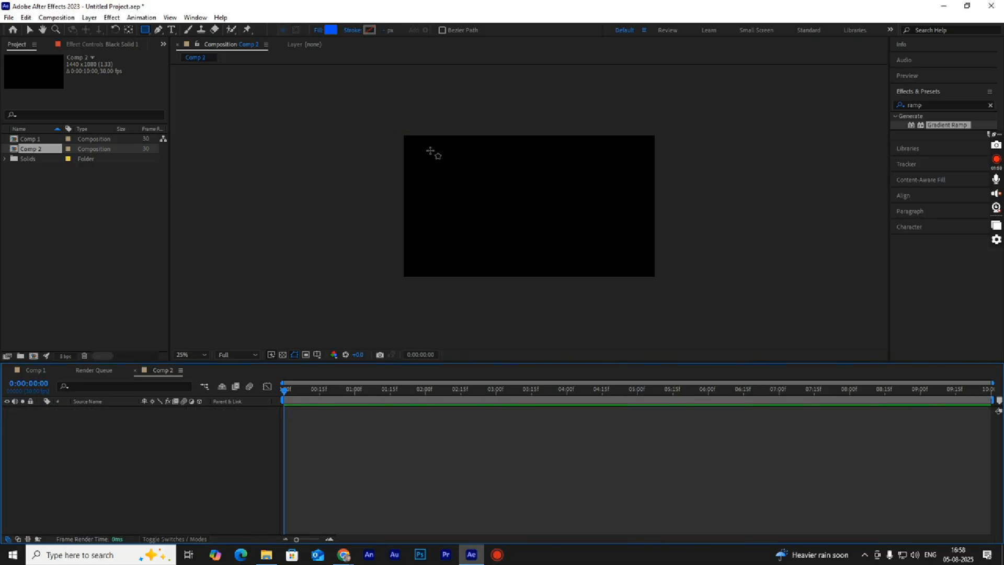
Draw a thin vertical blue rectangle just outside the frame's left edge, slightly taller than the frame, and deselect it
{"action": "mouse_move", "coordinate": [395, 130]}
{"action": "left_mouse_down"}
{"action": "mouse_move", "coordinate": [414, 265]}
{"action": "mouse_move", "coordinate": [404, 281]}
{"action": "left_mouse_up"}
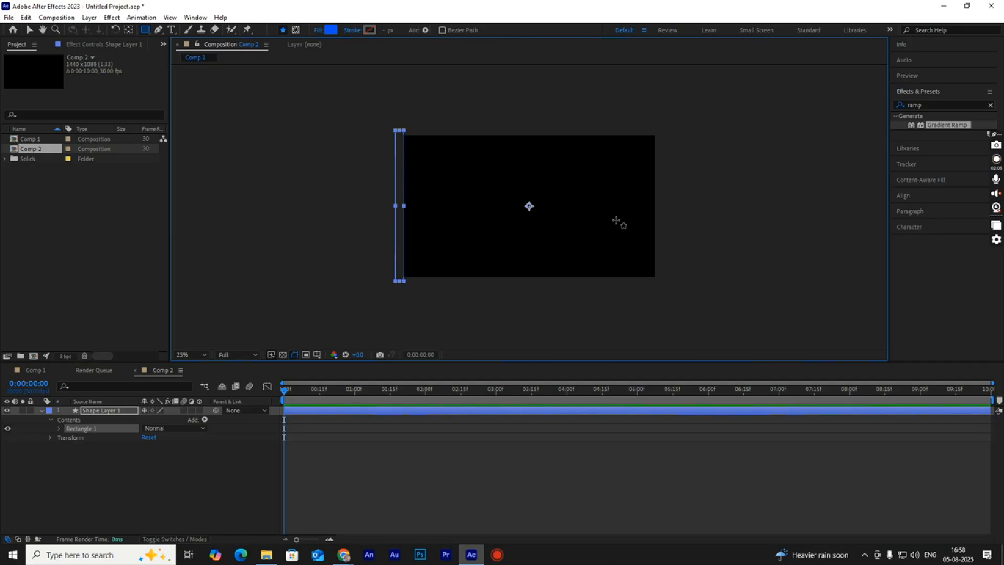
{"action": "key", "text": "v"}
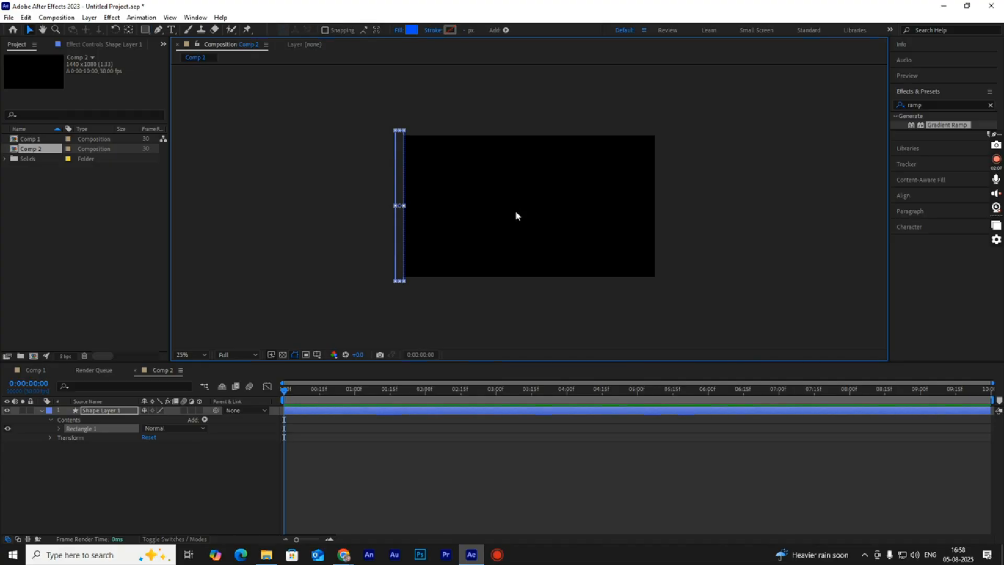
{"action": "left_click", "coordinate": [176, 449]}
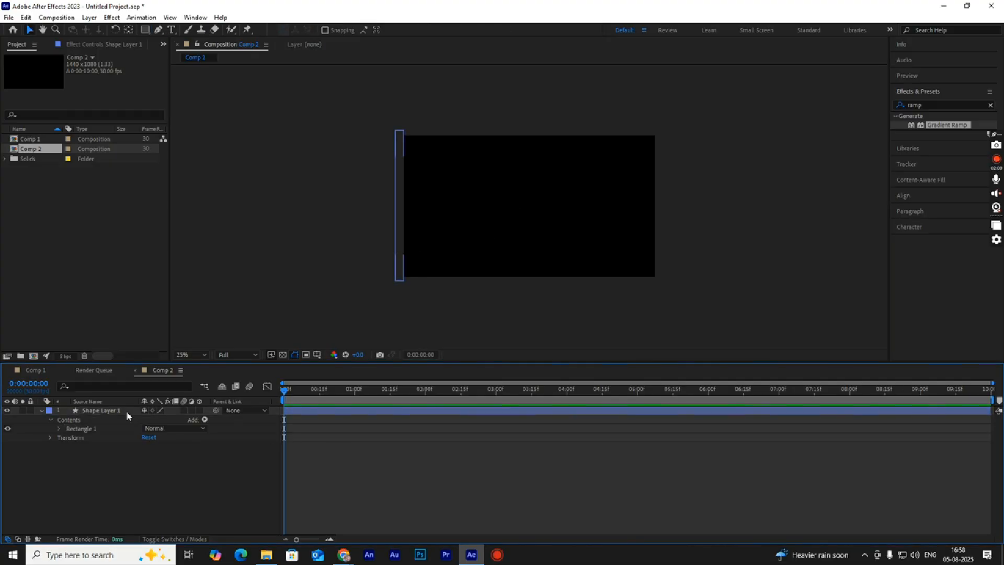
Center the anchor point of the shape layer on the thin rectangle
{"action": "left_click", "coordinate": [126, 410]}
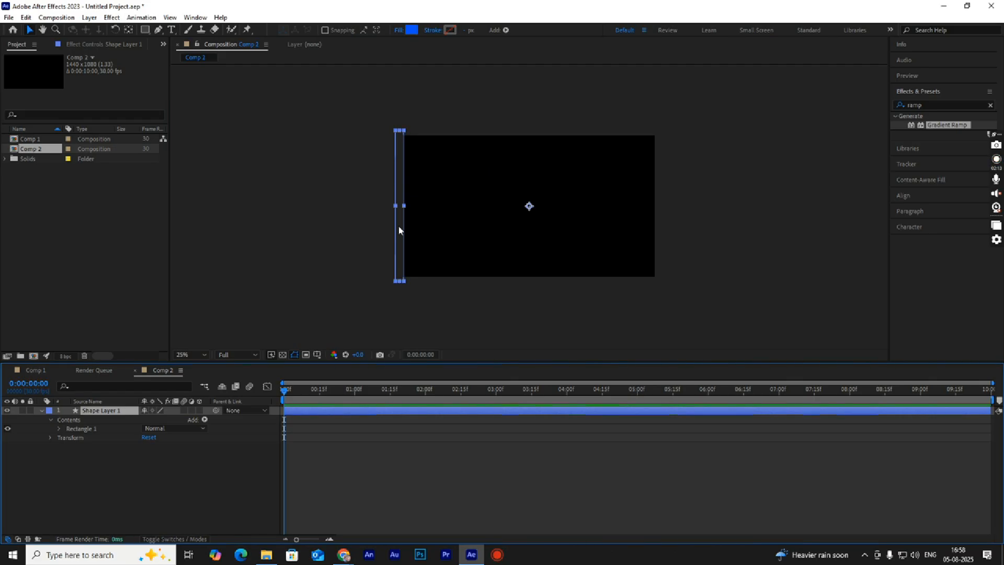
{"action": "left_click", "coordinate": [129, 30]}
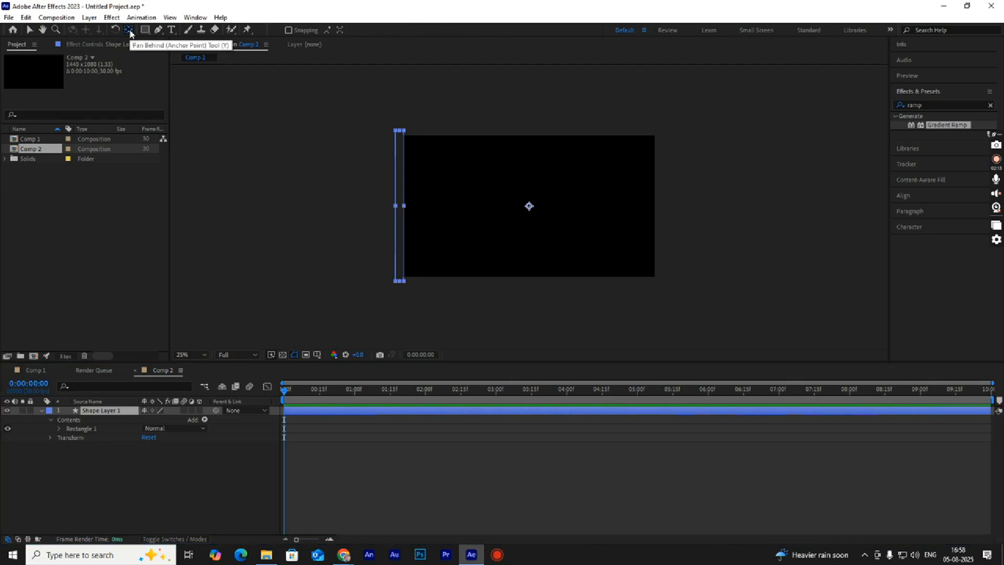
{"action": "key", "text": "ctrl+alt+Home"}
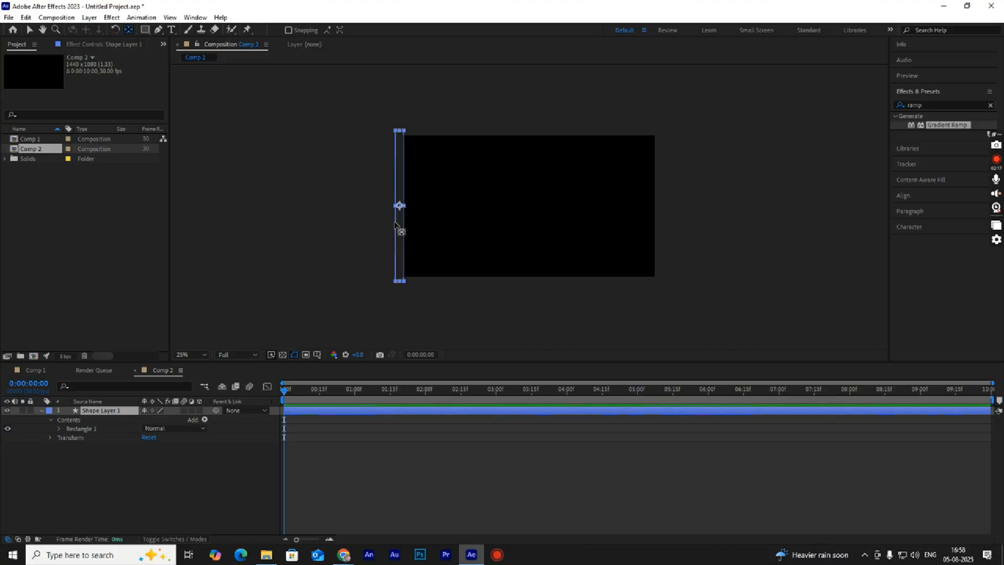
{"action": "key", "text": "v"}
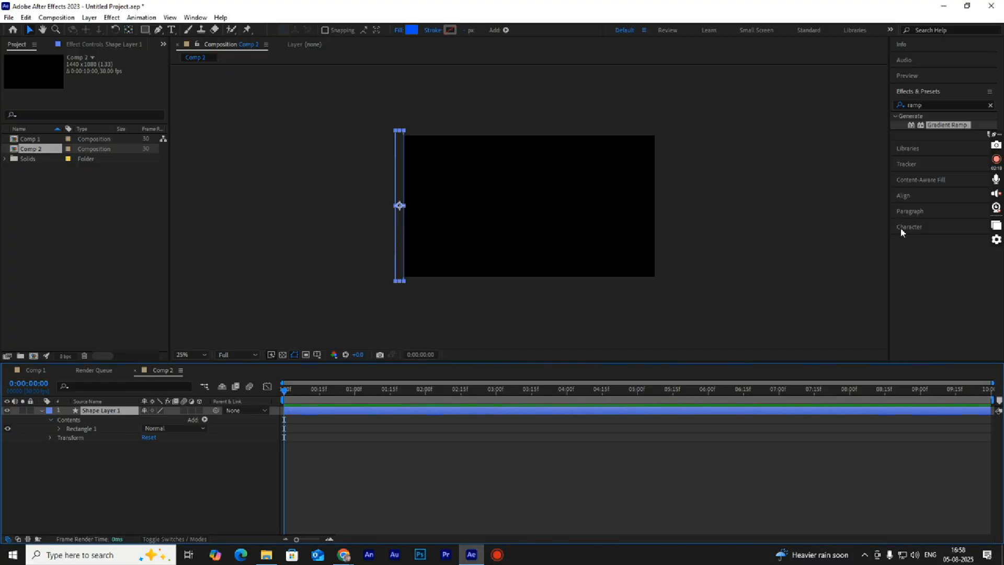
Align the shape layer to the left edge of the composition and deselect it
{"action": "left_click", "coordinate": [926, 198]}
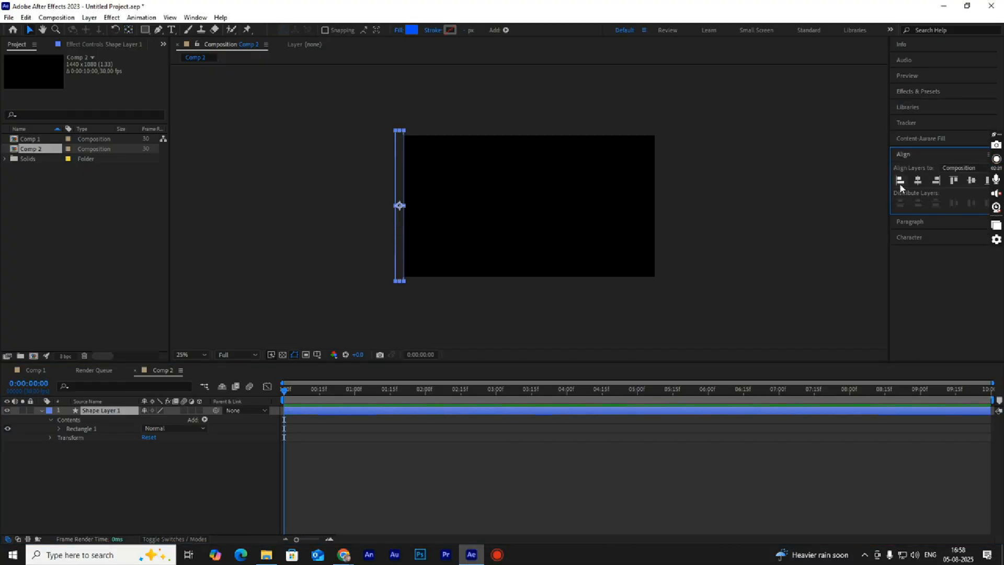
{"action": "left_click", "coordinate": [900, 182]}
{"action": "left_click", "coordinate": [811, 206]}
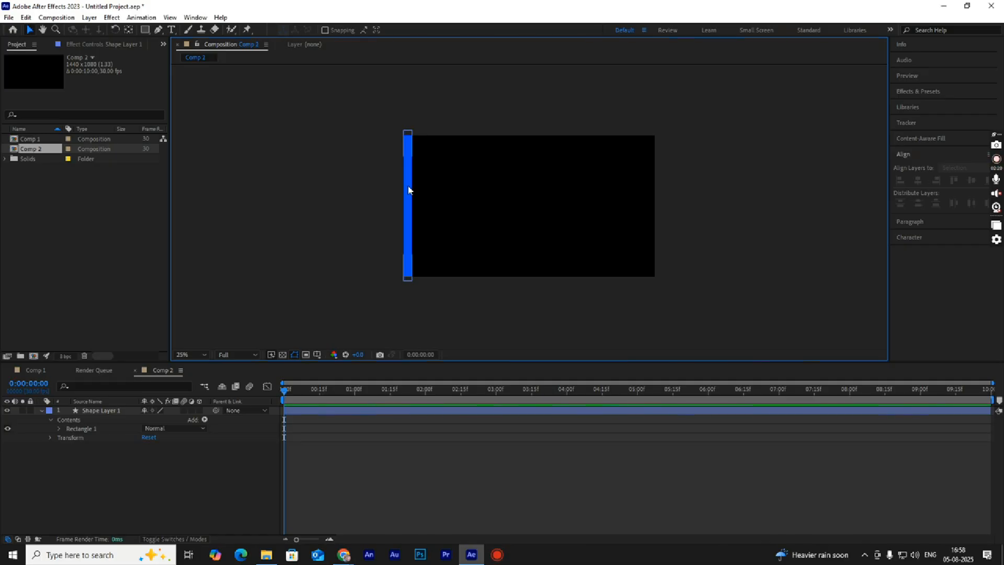
Add a Twist operator to the shape layer and set its angle to 4
{"action": "left_click", "coordinate": [205, 420]}
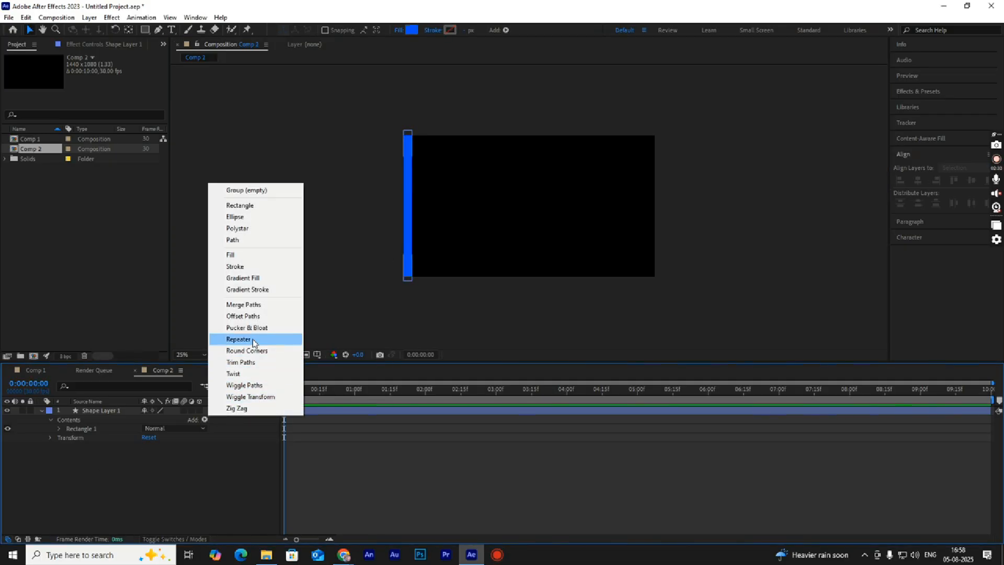
{"action": "left_click", "coordinate": [261, 376]}
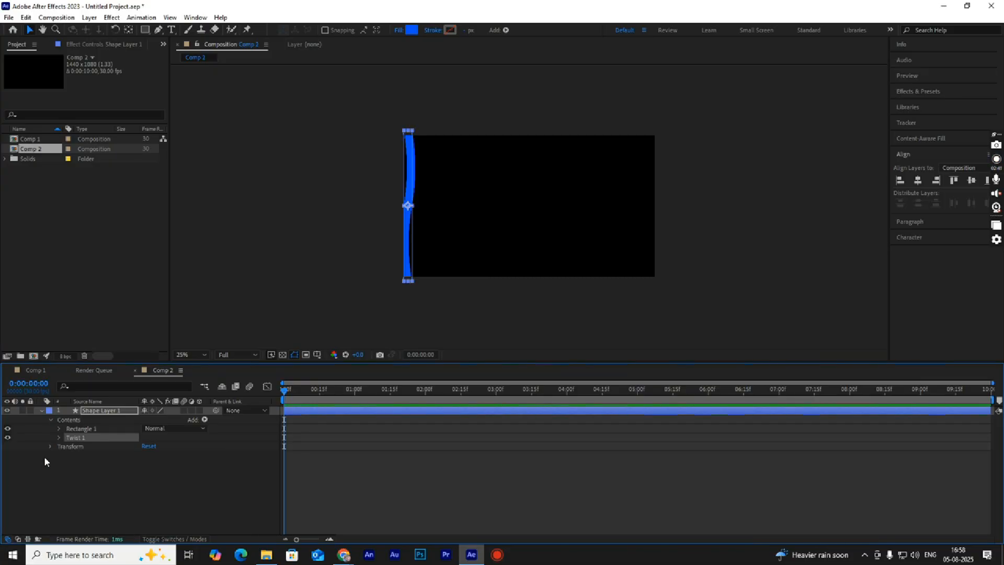
{"action": "left_click", "coordinate": [59, 437]}
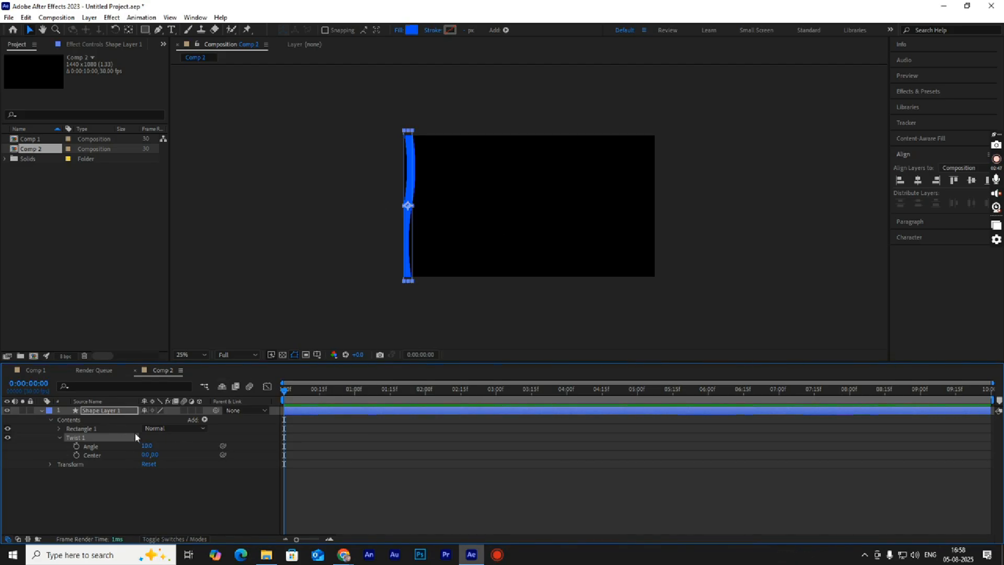
{"action": "mouse_move", "coordinate": [143, 449]}
{"action": "left_mouse_down"}
{"action": "mouse_move", "coordinate": [134, 449]}
{"action": "mouse_move", "coordinate": [146, 453]}
{"action": "left_mouse_up"}
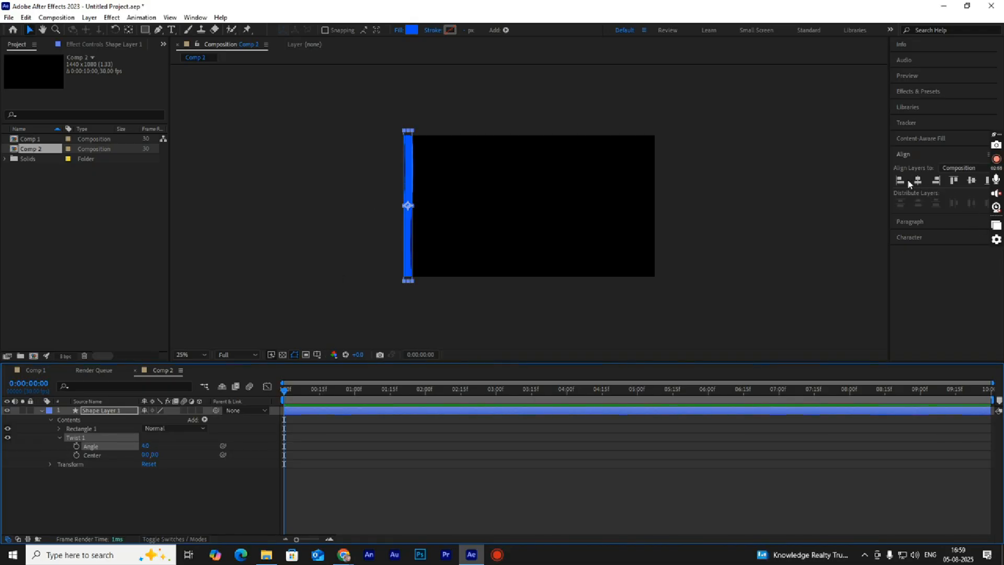
{"action": "left_click", "coordinate": [697, 237]}
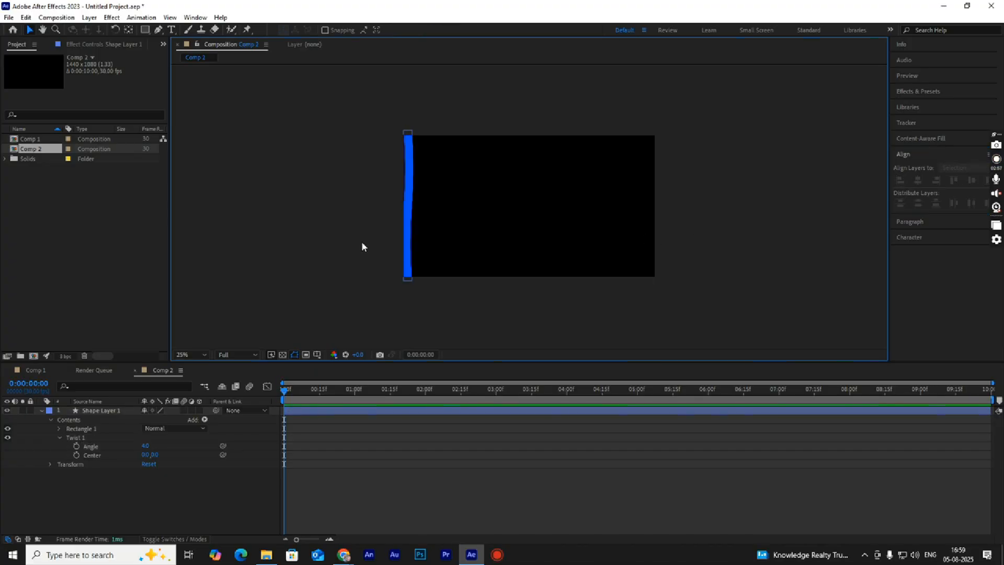
Add a Repeater to the shape layer with a horizontal position offset of 85 and 30 copies, filling the frame with stripes
{"action": "left_click", "coordinate": [404, 240]}
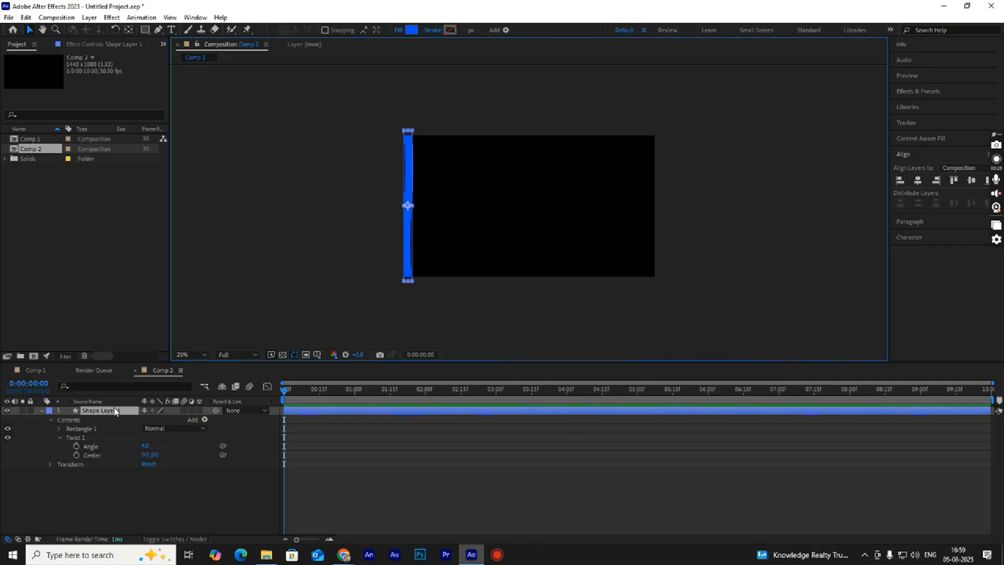
{"action": "left_click", "coordinate": [205, 419]}
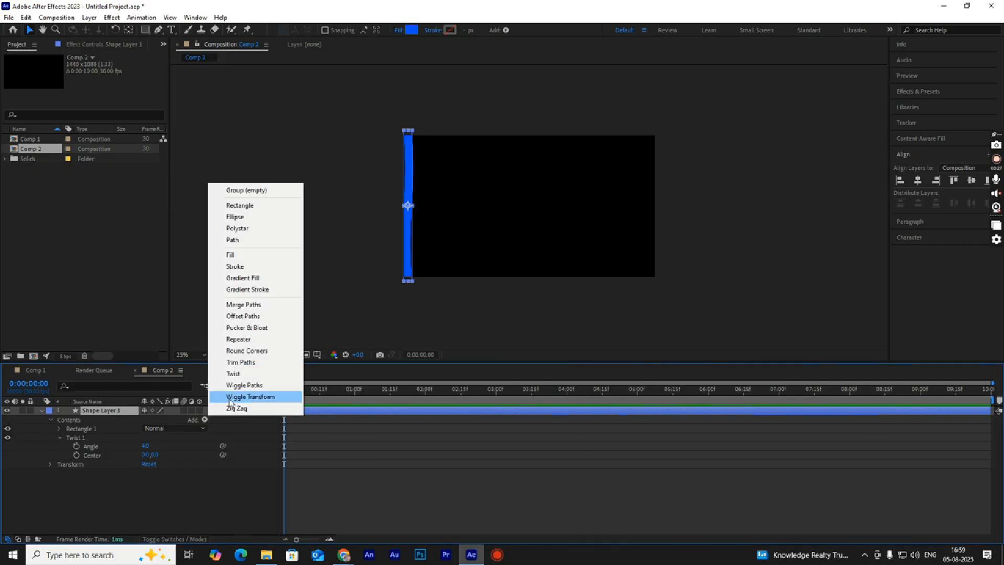
{"action": "left_click", "coordinate": [240, 339]}
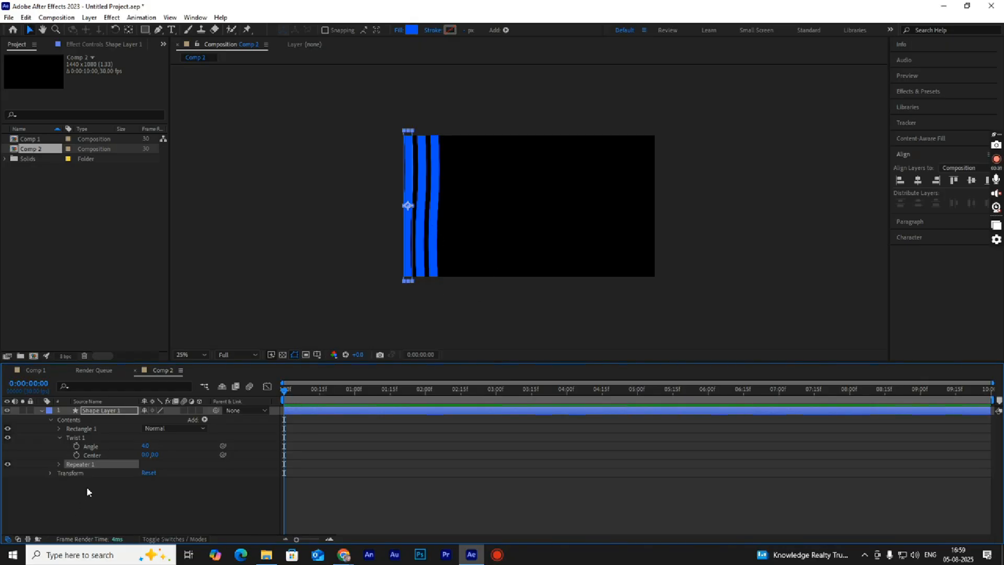
{"action": "left_click", "coordinate": [59, 464]}
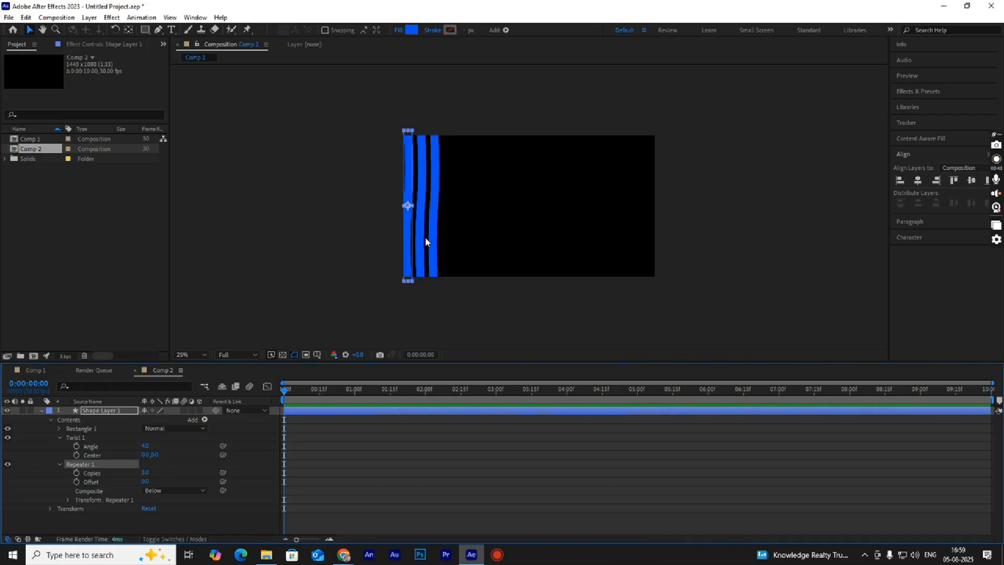
{"action": "left_click", "coordinate": [68, 499]}
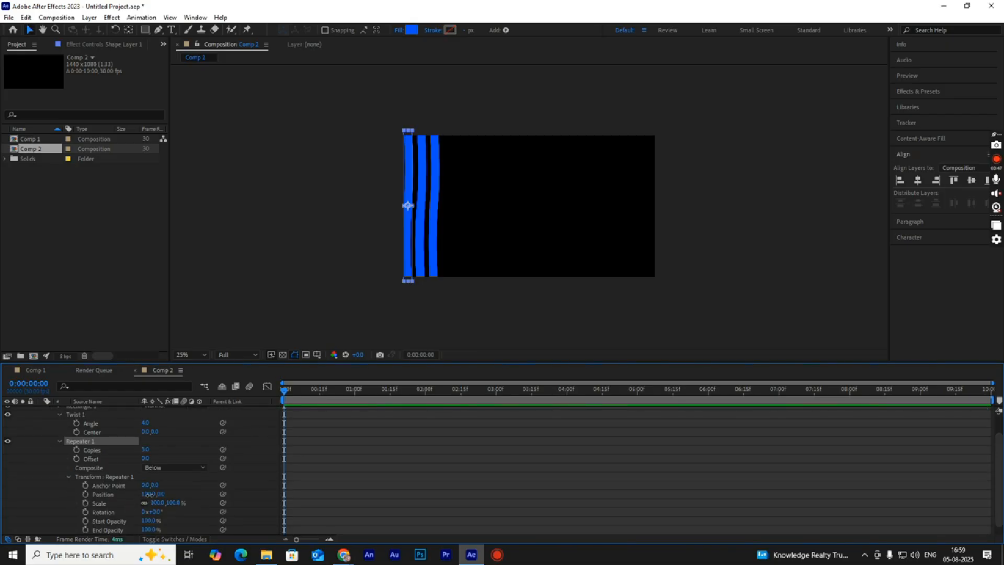
{"action": "left_click_drag", "start_coordinate": [149, 494], "coordinate": [142, 497]}
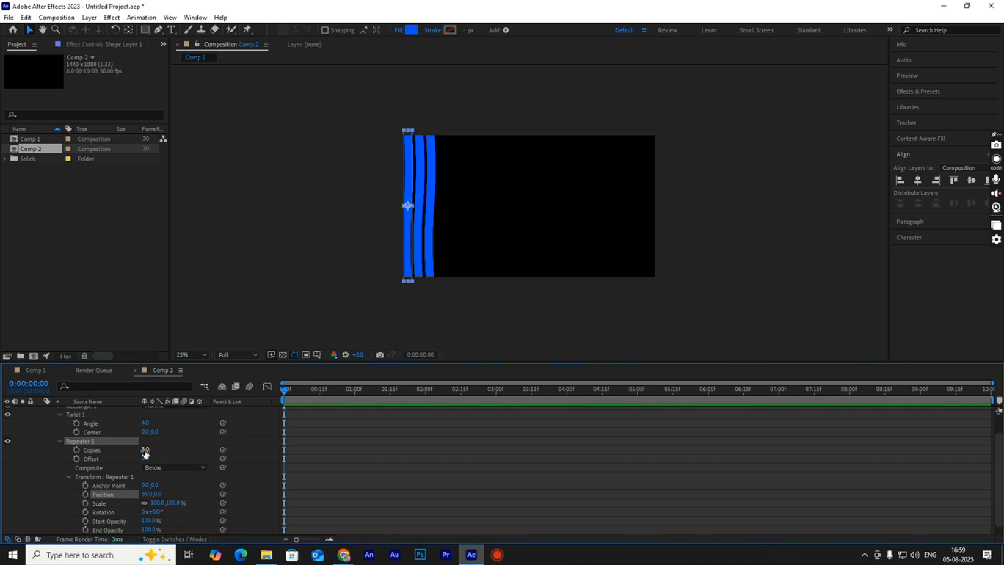
{"action": "left_click_drag", "start_coordinate": [146, 450], "coordinate": [163, 456]}
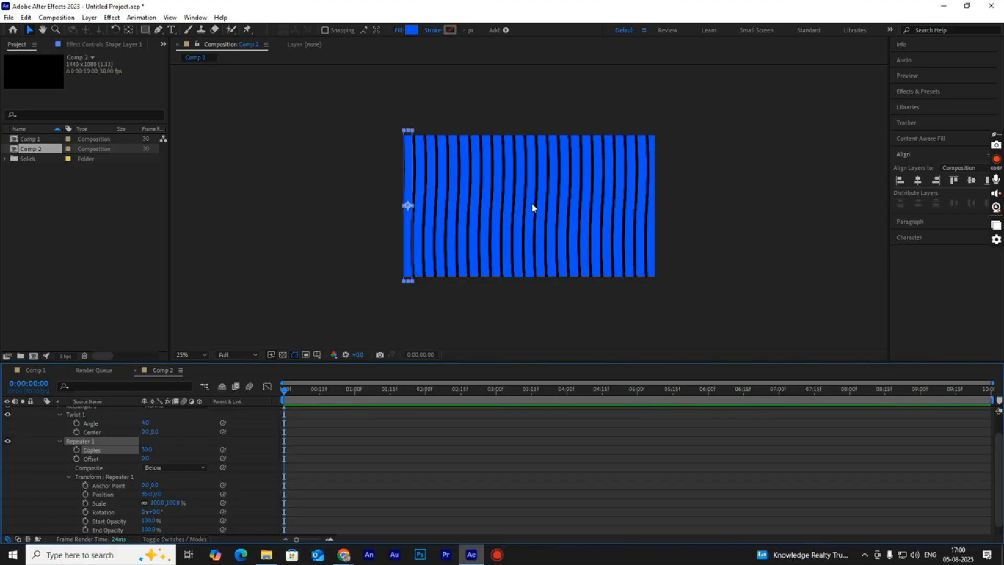
Place Comp 2 in Comp 1 as a layer above the black gradient solid
{"action": "left_click", "coordinate": [35, 372]}
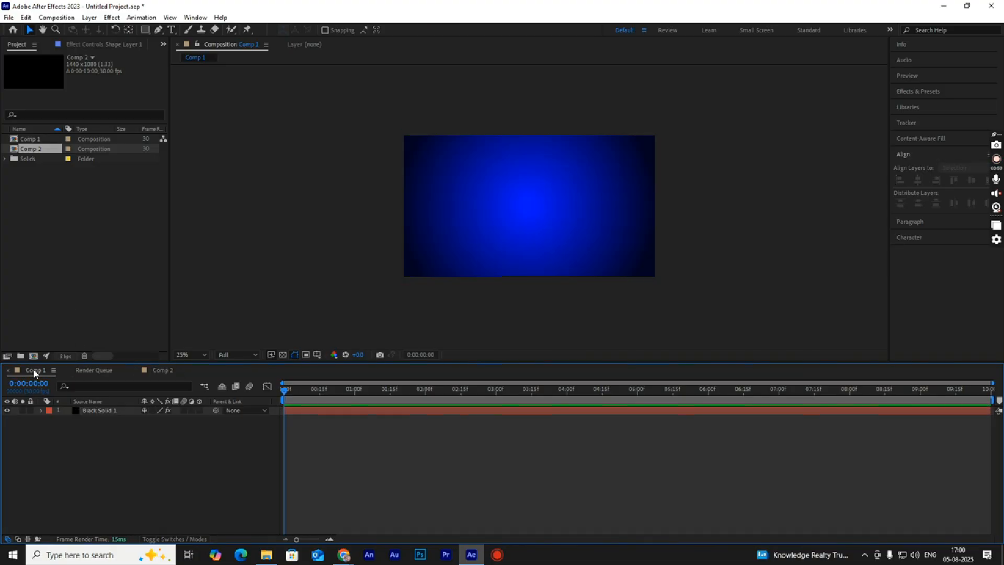
{"action": "left_click", "coordinate": [36, 149]}
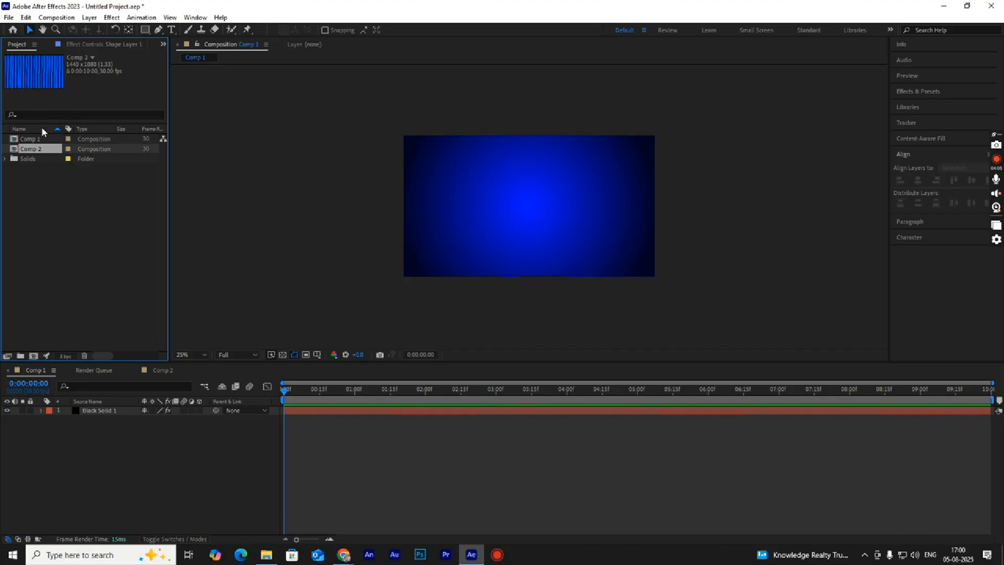
{"action": "left_click_drag", "start_coordinate": [38, 154], "coordinate": [82, 410]}
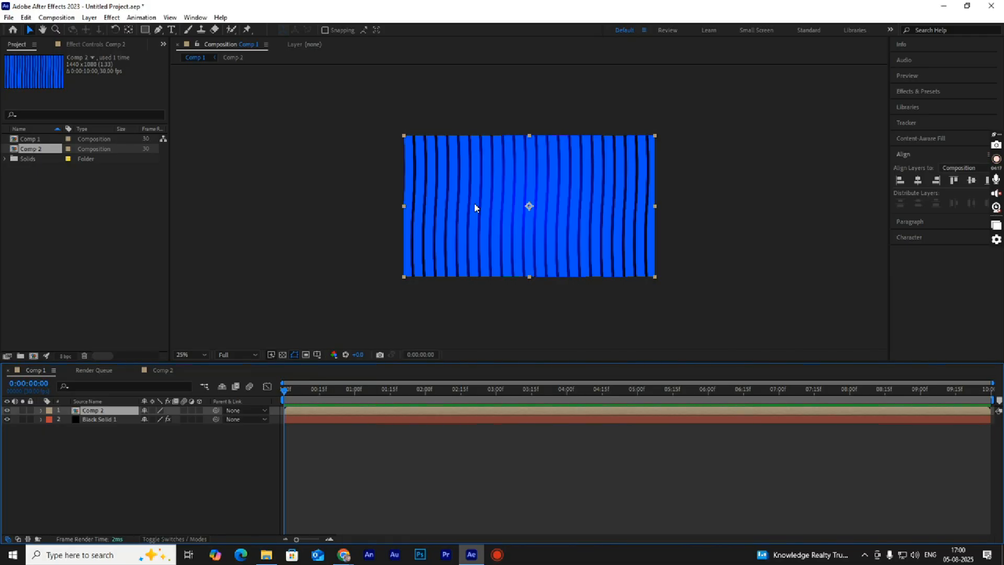
Search the effects for "pol" and apply Polar Coordinates to the Comp 2 layer
{"action": "left_click", "coordinate": [936, 92]}
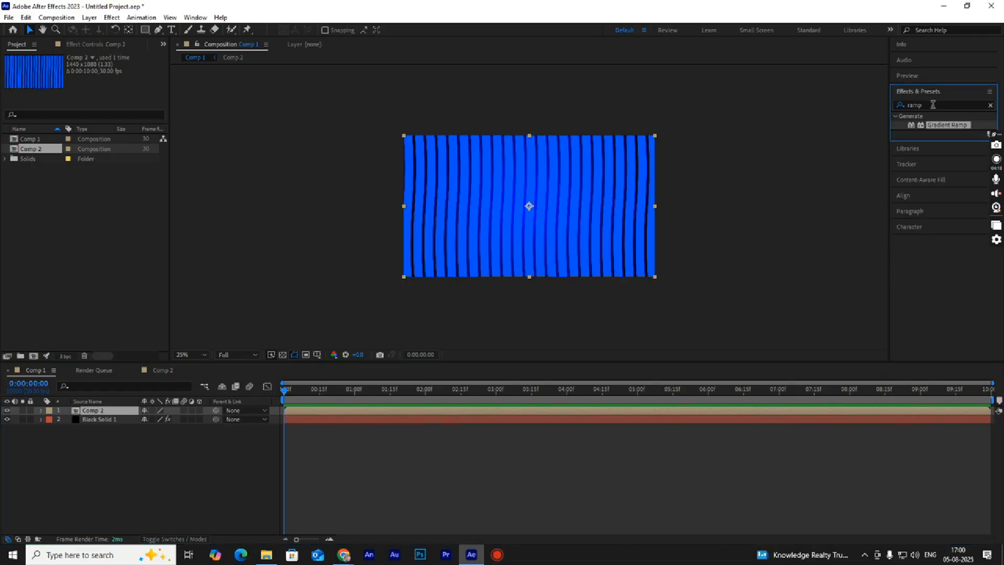
{"action": "type", "text": "poler"}
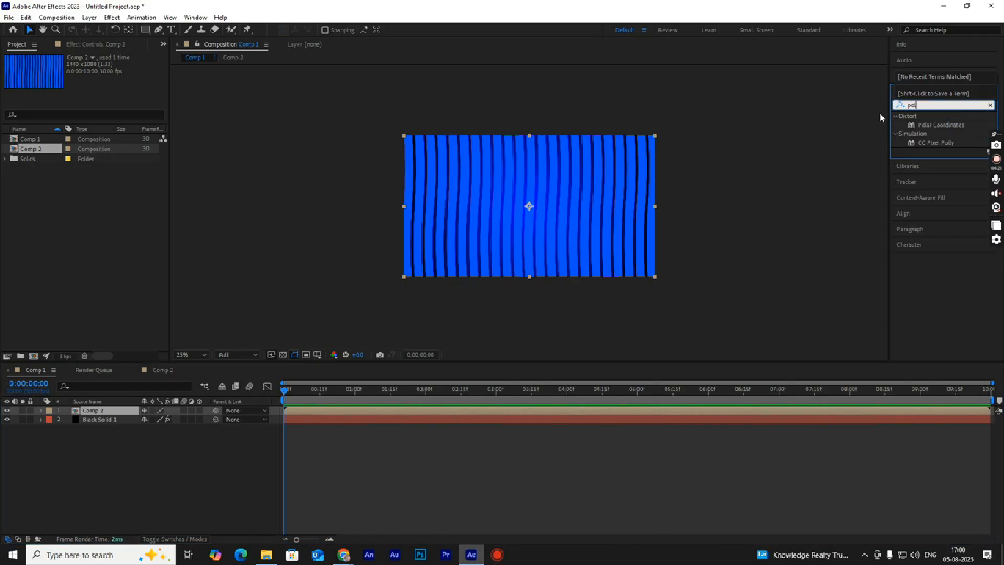
{"action": "key", "text": "BackSpace"}
{"action": "key", "text": "BackSpace"}
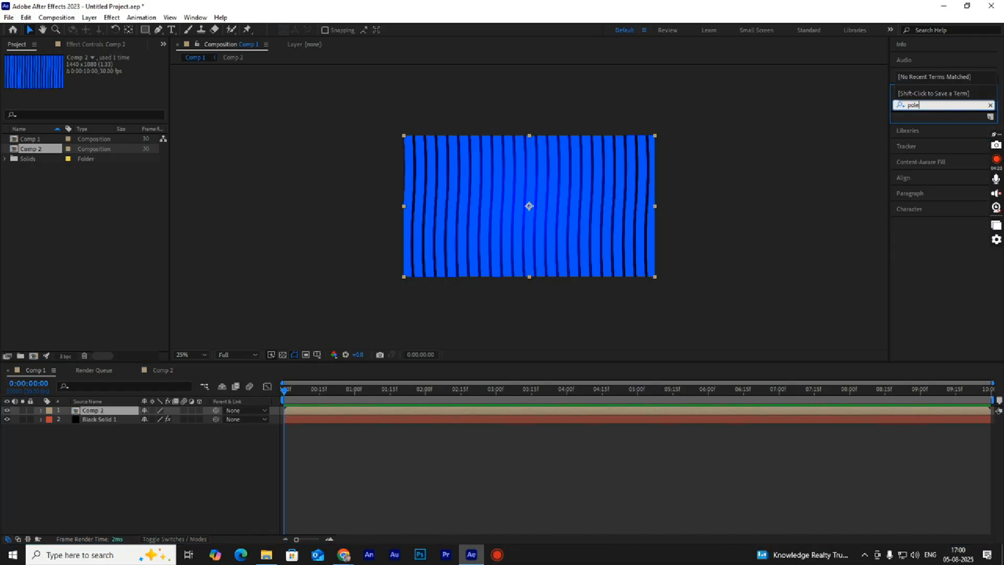
{"action": "left_click_drag", "start_coordinate": [941, 125], "coordinate": [618, 207]}
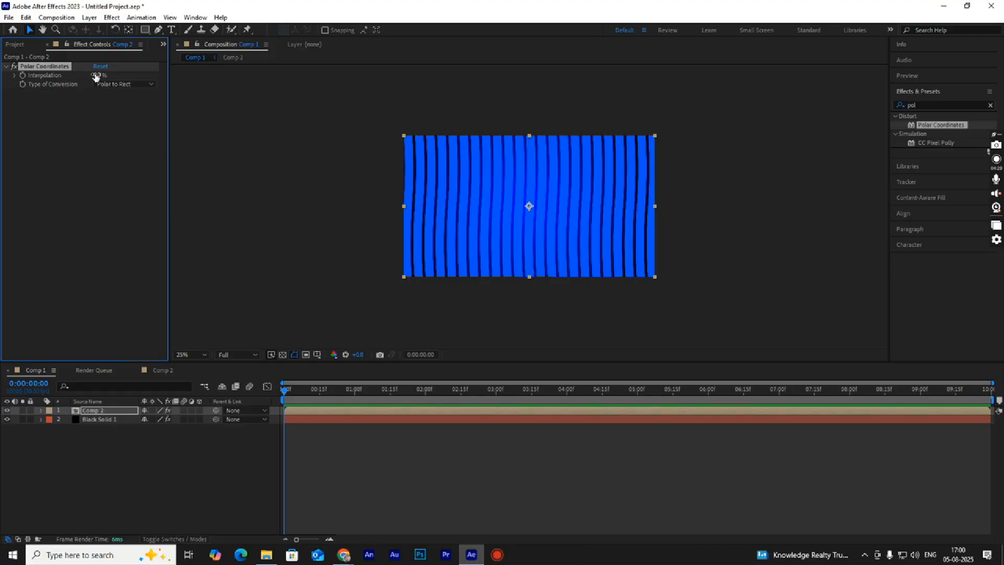
Set the Polar Coordinates interpolation to 100% and the type of conversion to Rect to Polar
{"action": "left_click_drag", "start_coordinate": [97, 75], "coordinate": [176, 91]}
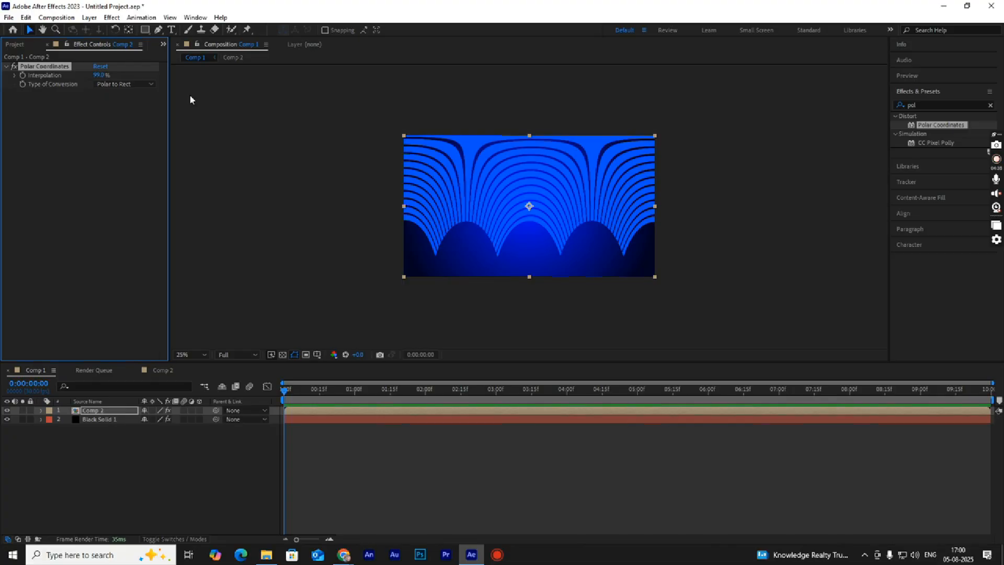
{"action": "left_click_drag", "start_coordinate": [103, 77], "coordinate": [146, 88]}
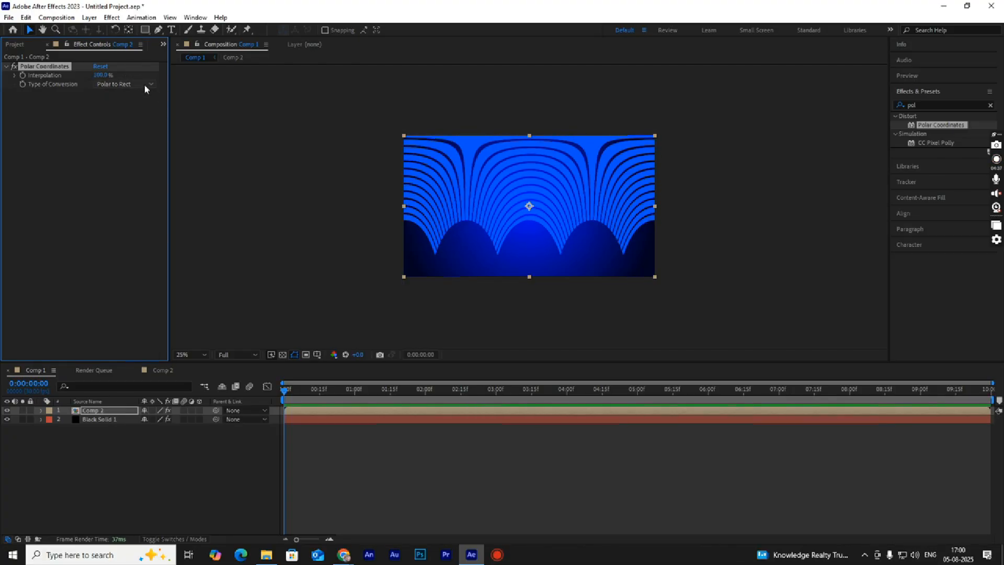
{"action": "left_click", "coordinate": [146, 85]}
{"action": "left_click", "coordinate": [144, 93]}
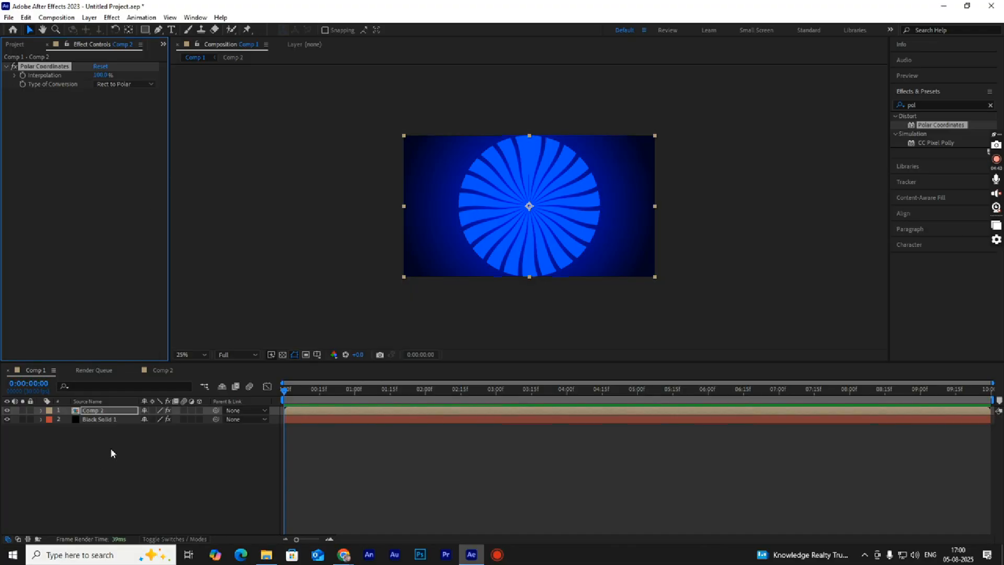
Scale the Comp 2 layer up to about 208% so the swirl covers the whole frame, keeping the playhead at the start
{"action": "left_click", "coordinate": [116, 411]}
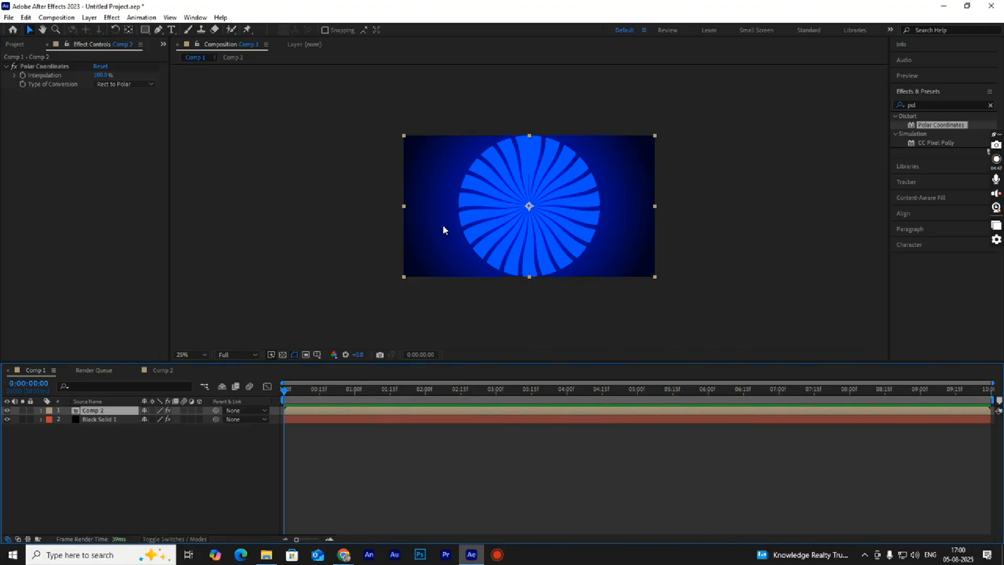
{"action": "key", "text": "s"}
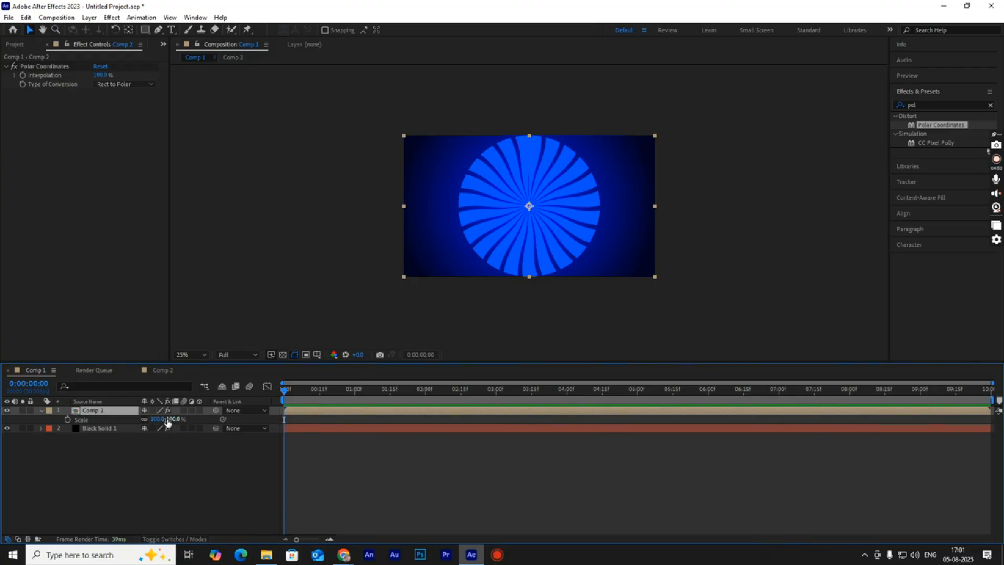
{"action": "left_click_drag", "start_coordinate": [168, 421], "coordinate": [231, 432]}
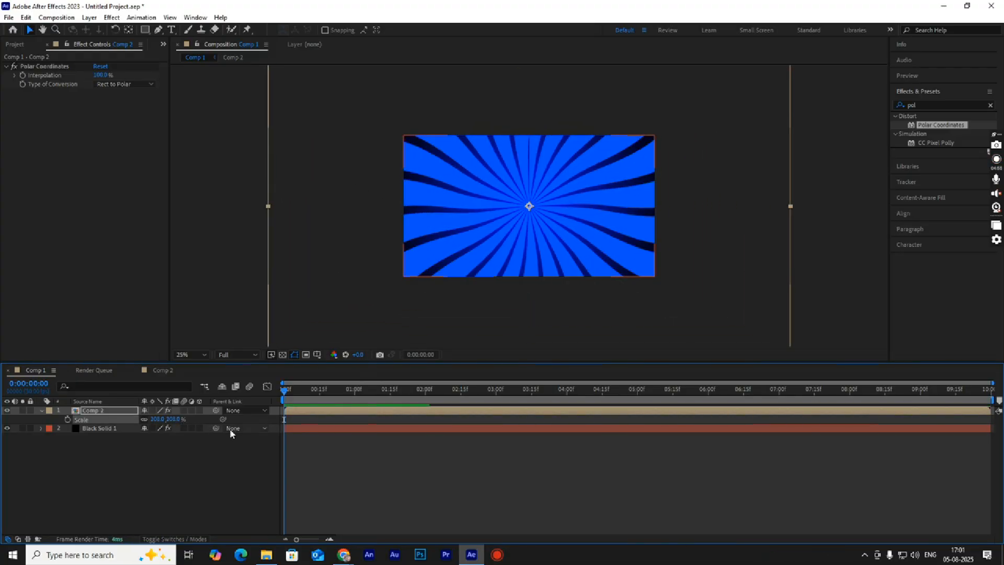
{"action": "mouse_move", "coordinate": [284, 388]}
{"action": "left_mouse_down"}
{"action": "mouse_move", "coordinate": [408, 394]}
{"action": "mouse_move", "coordinate": [283, 391]}
{"action": "left_mouse_up"}
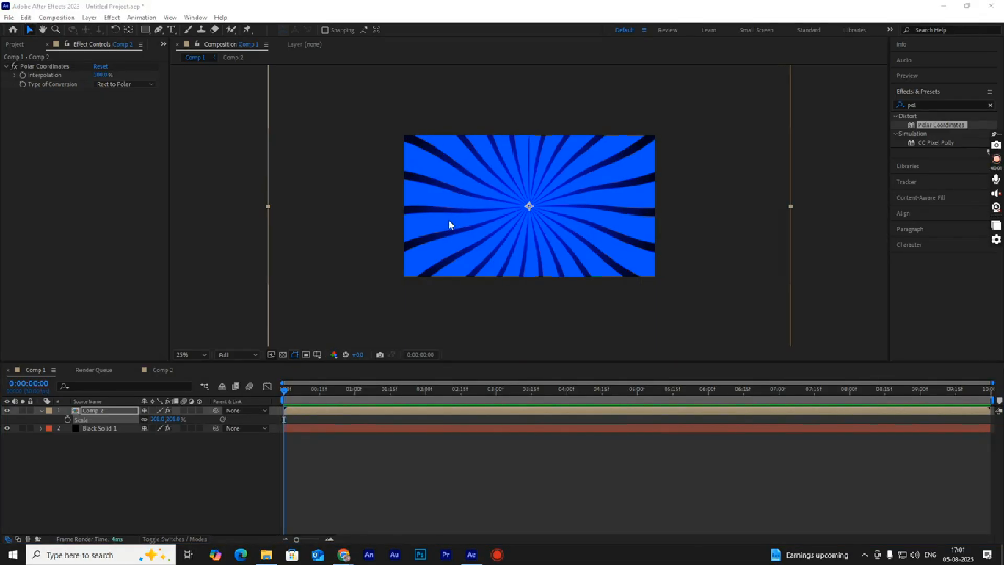
Keyframe the Comp 2 layer's rotation from 0 at the first frame to 2 full revolutions at 8 seconds
{"action": "left_click", "coordinate": [91, 414]}
{"action": "key", "text": "r"}
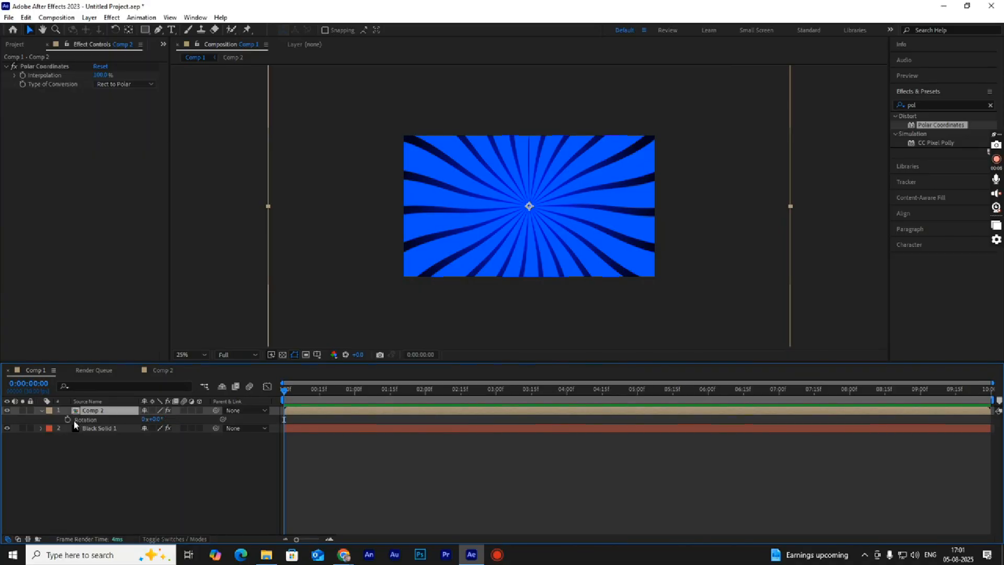
{"action": "left_click", "coordinate": [68, 419]}
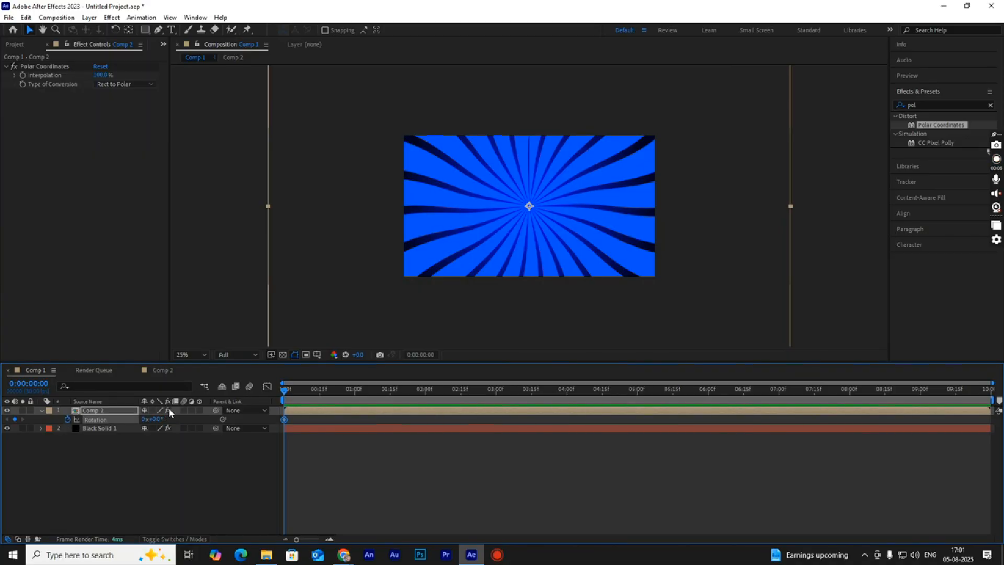
{"action": "left_click", "coordinate": [851, 396]}
{"action": "left_click_drag", "start_coordinate": [851, 397], "coordinate": [850, 403]}
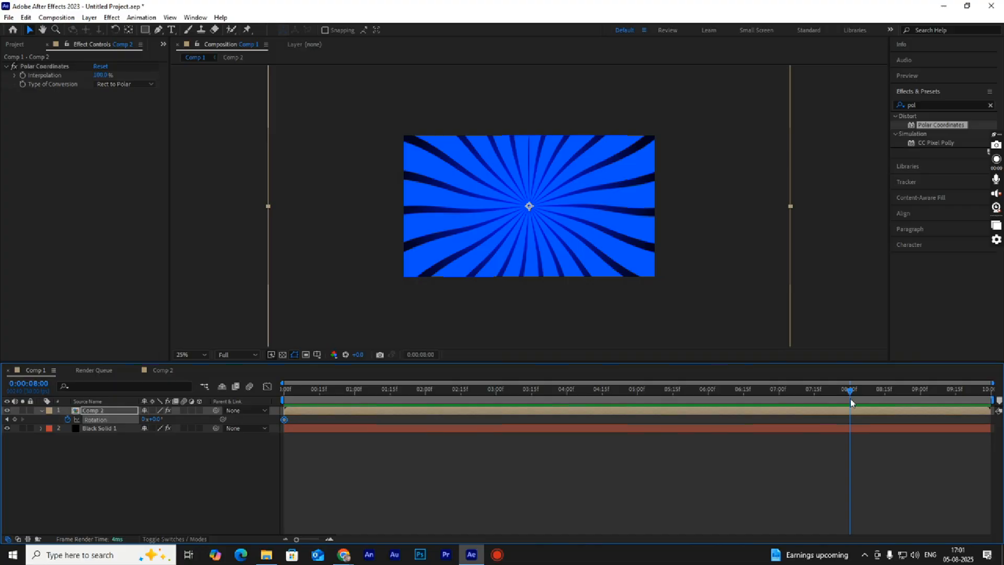
{"action": "left_click", "coordinate": [149, 419]}
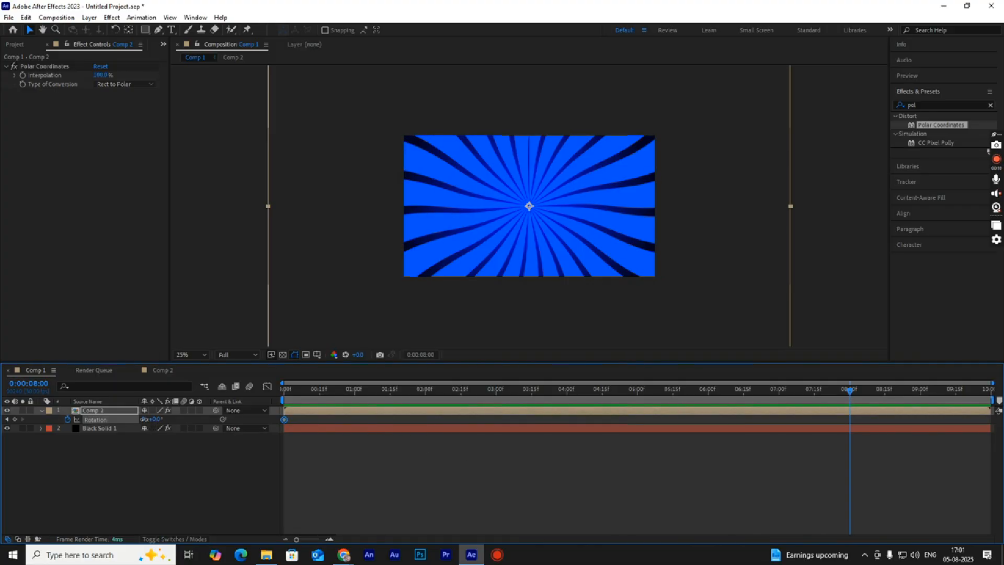
{"action": "type", "text": "2"}
{"action": "key", "text": "Return"}
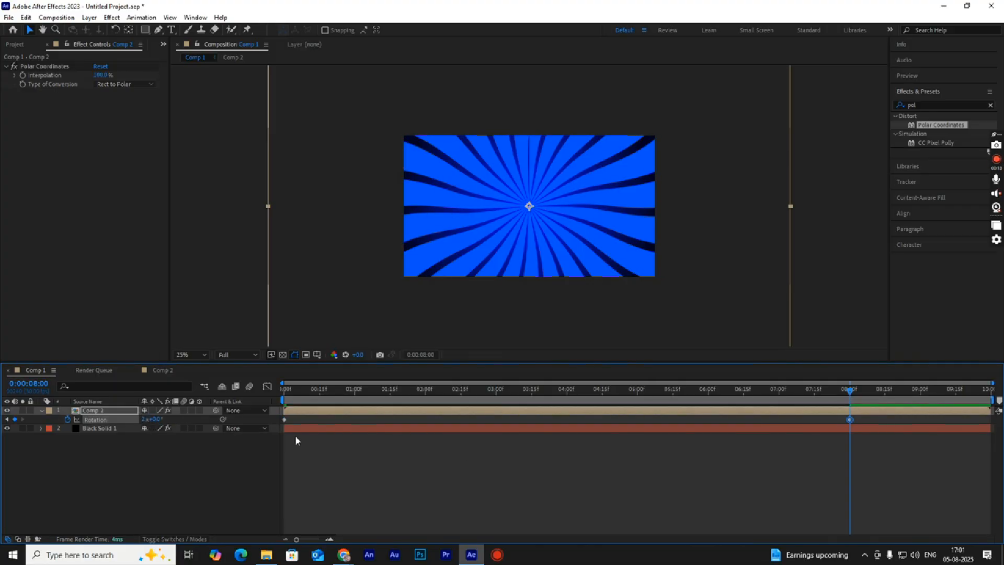
Preview the swirl's two-revolution rotation from the start of Comp 1
{"action": "left_click_drag", "start_coordinate": [332, 394], "coordinate": [230, 393]}
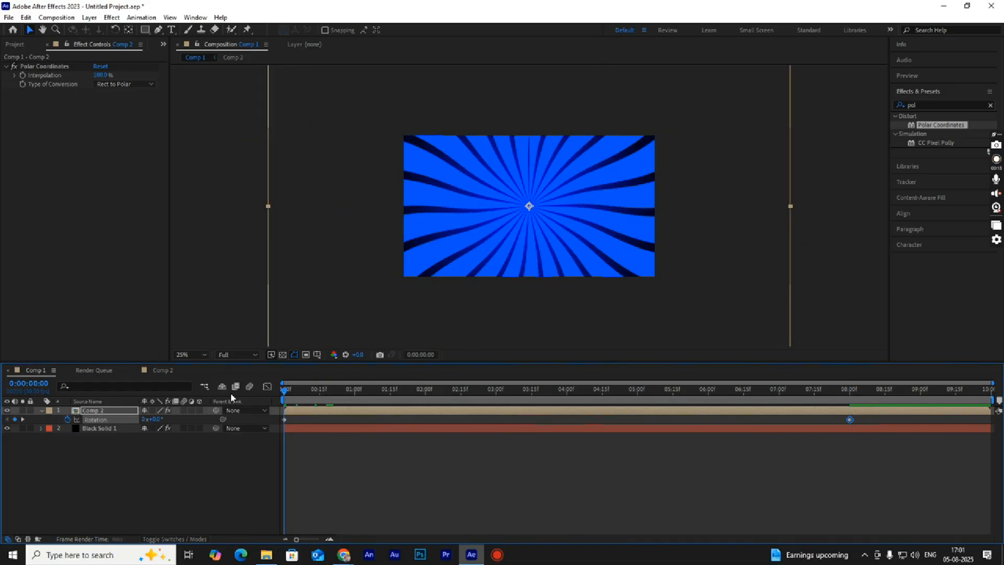
{"action": "key", "text": "space"}
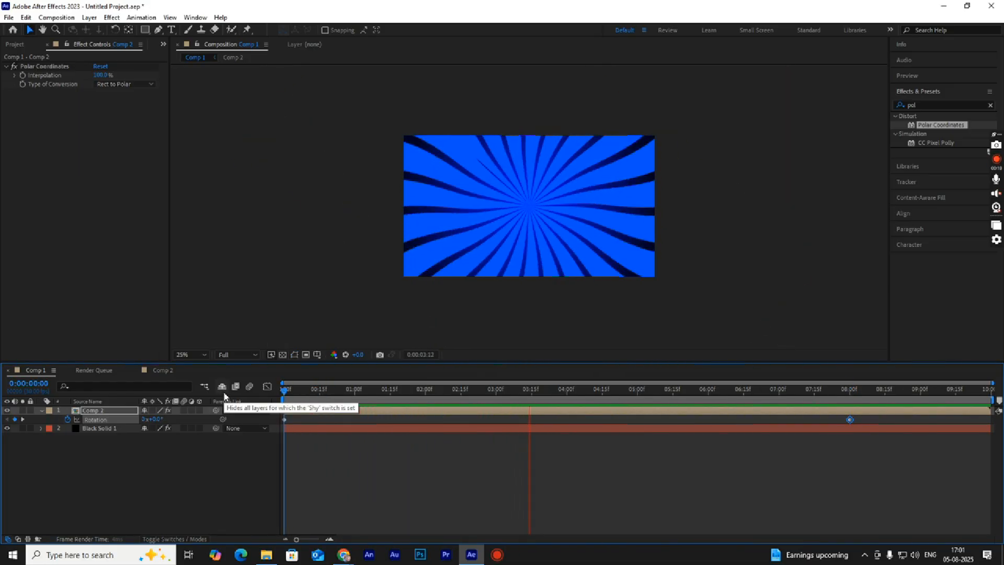
{"action": "key", "text": "space"}
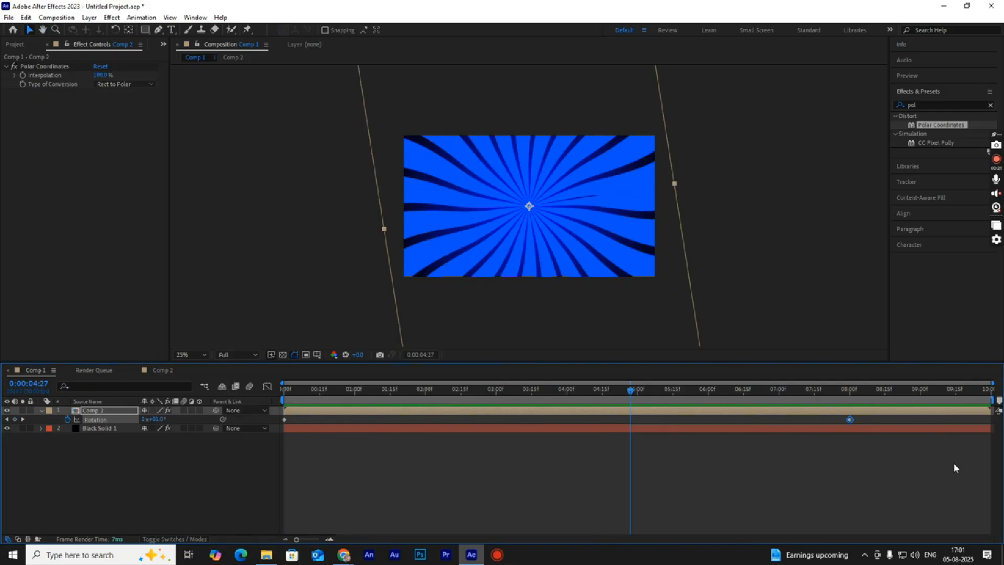
Set the rotation keyframe at 8 seconds to 1 revolution and preview the animation from the start
{"action": "left_click", "coordinate": [850, 391]}
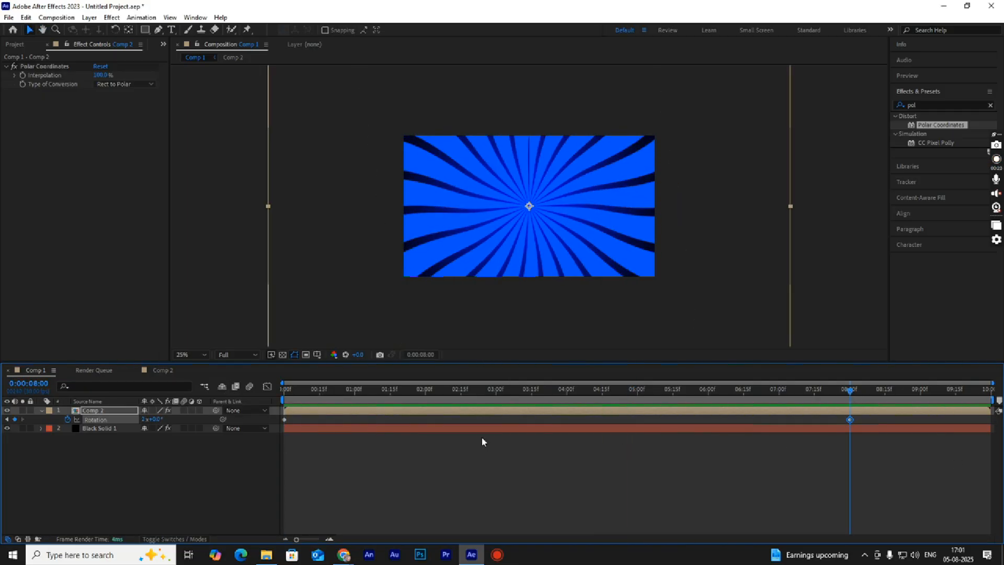
{"action": "left_click", "coordinate": [144, 419]}
{"action": "type", "text": "1"}
{"action": "key", "text": "Return"}
{"action": "key", "text": "Home"}
{"action": "key", "text": "space"}
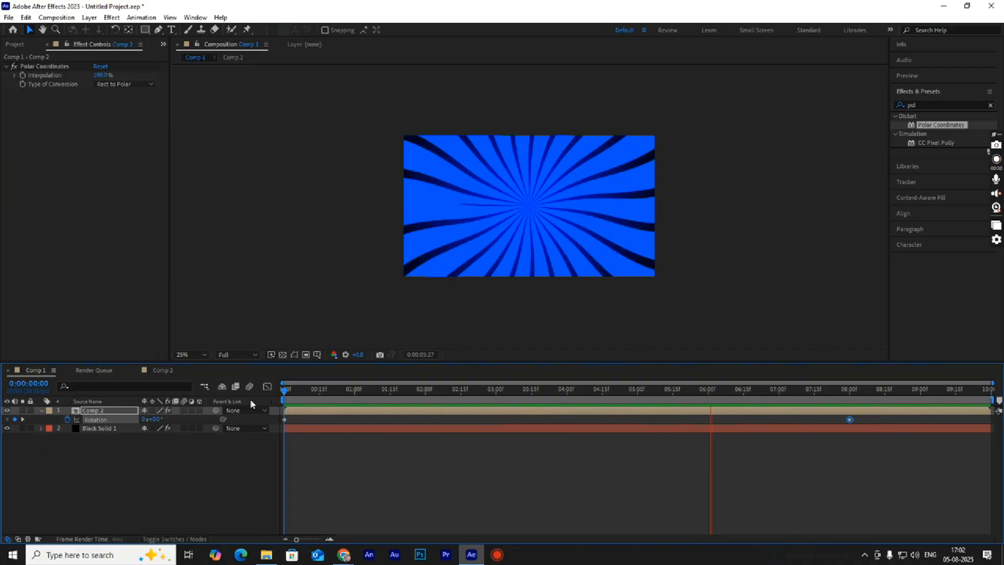
{"action": "key", "text": "space"}
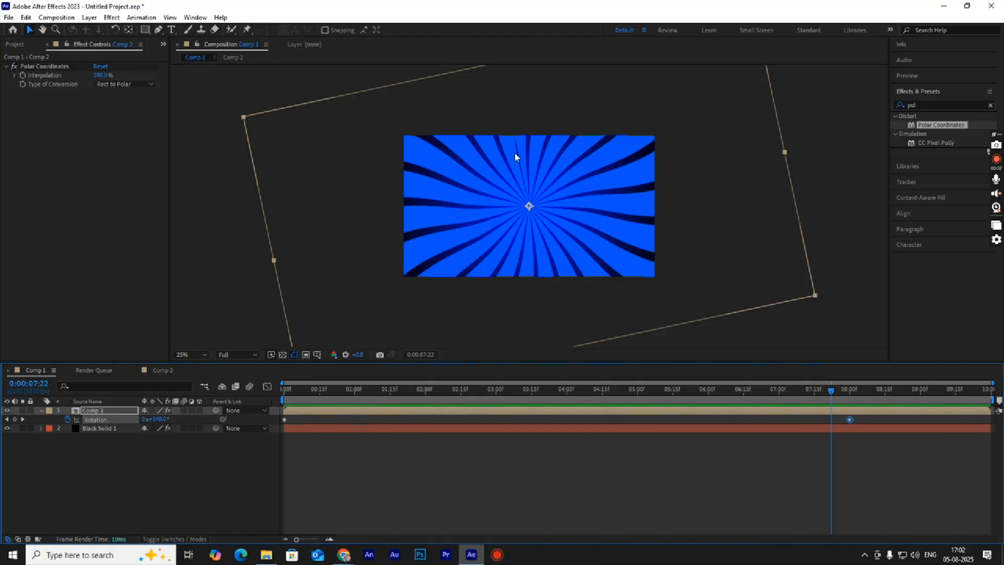
In Comp 2, set the striped shape layer's Repeater copies to 25, collapse the layer and return to Comp 1
{"action": "left_click", "coordinate": [106, 410]}
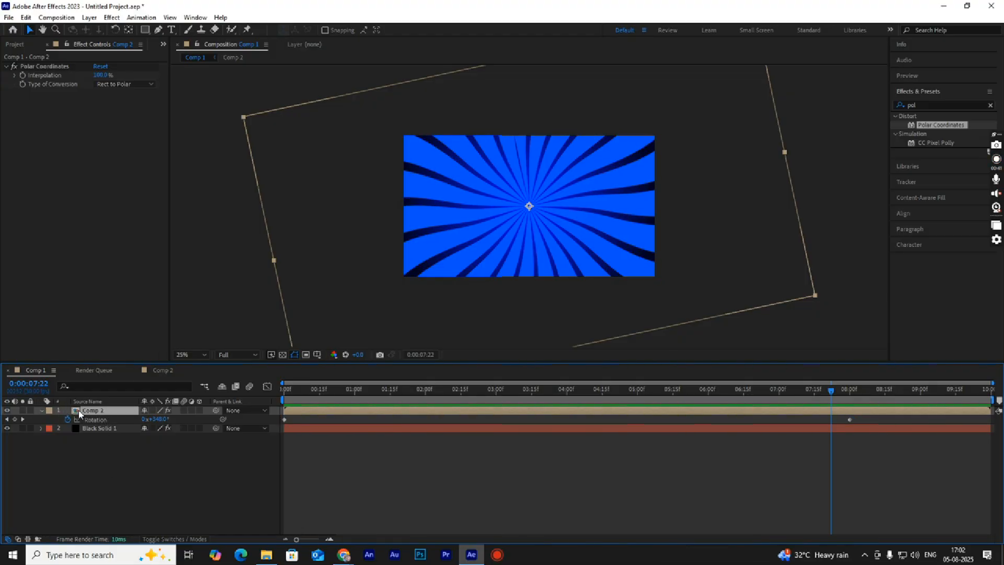
{"action": "double_click", "coordinate": [82, 411]}
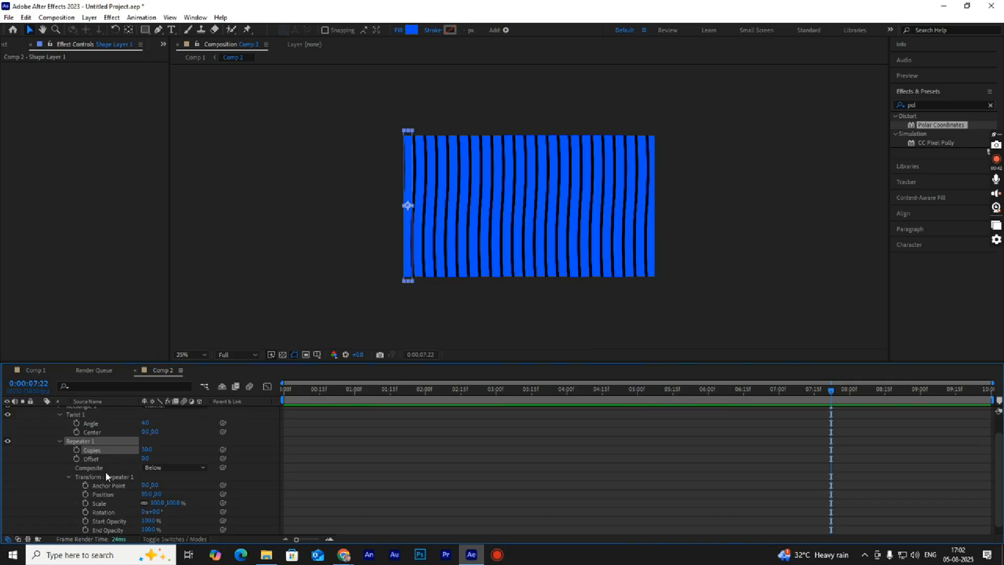
{"action": "left_click", "coordinate": [148, 450]}
{"action": "type", "text": "25"}
{"action": "key", "text": "Return"}
{"action": "scroll", "coordinate": [151, 456], "scroll_direction": "up", "scroll_amount": 3}
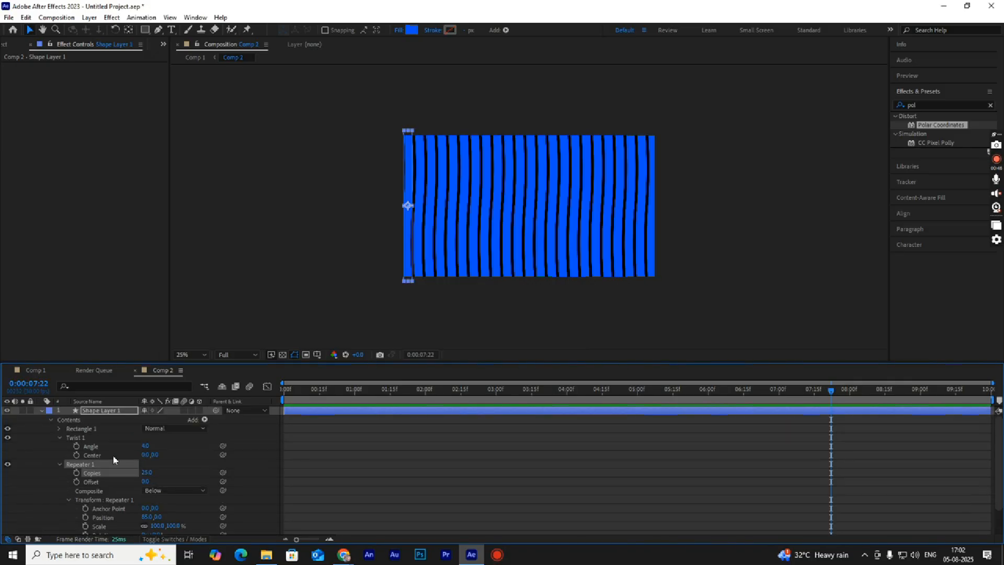
{"action": "left_click", "coordinate": [44, 411]}
{"action": "left_click", "coordinate": [40, 371]}
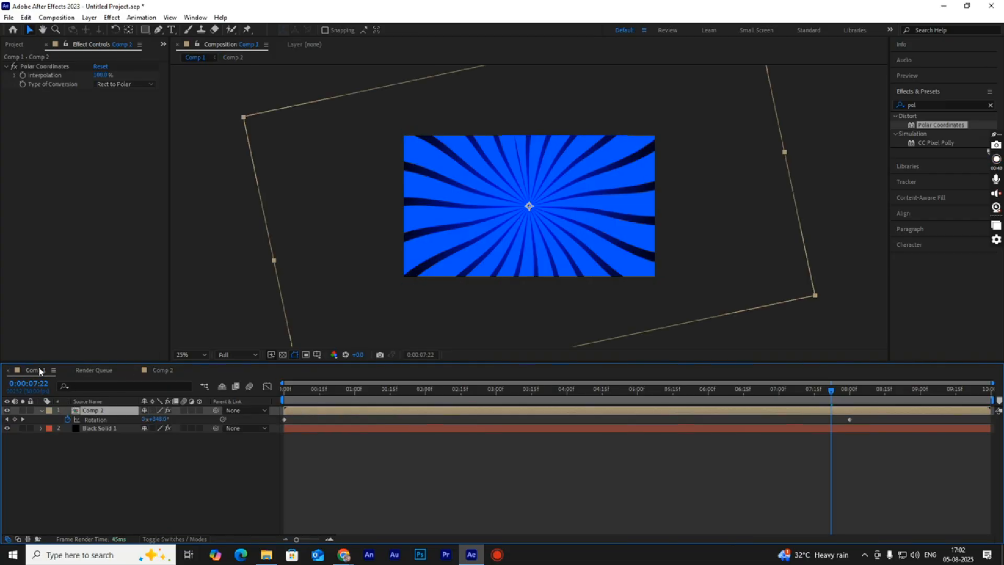
Preview the rotating swirl in Comp 1 from the first frame and return to the start
{"action": "left_click", "coordinate": [285, 393]}
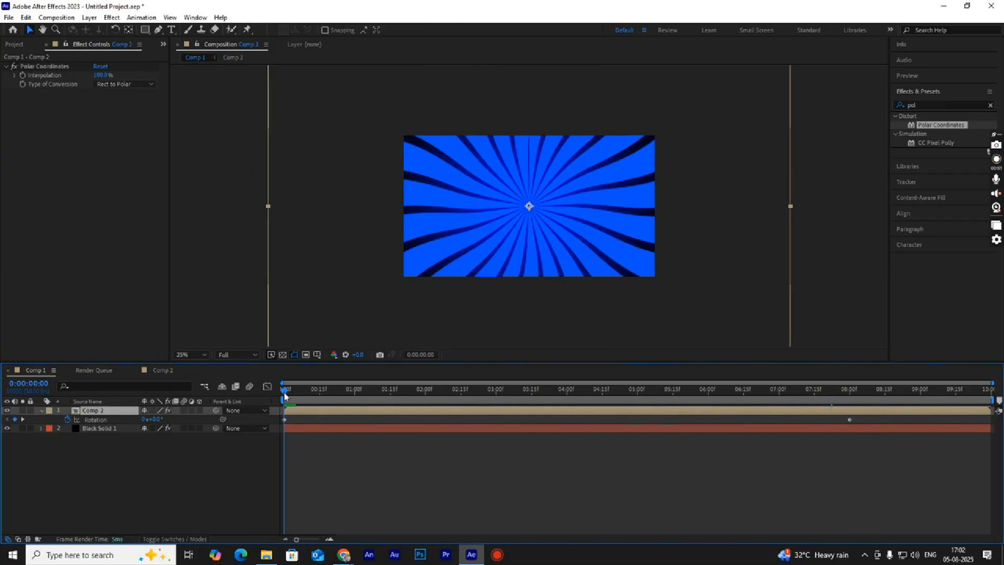
{"action": "key", "text": "space"}
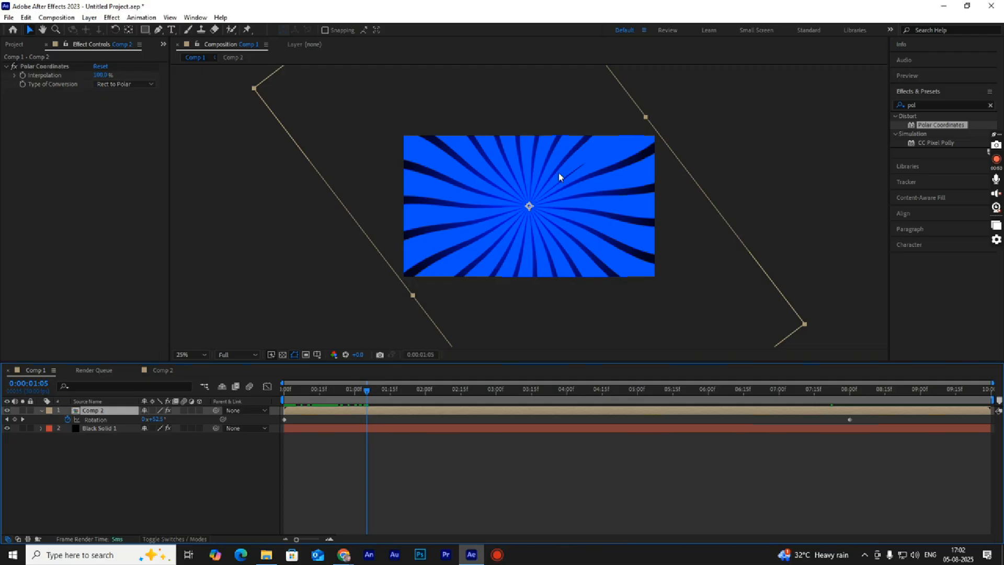
{"action": "key", "text": "space"}
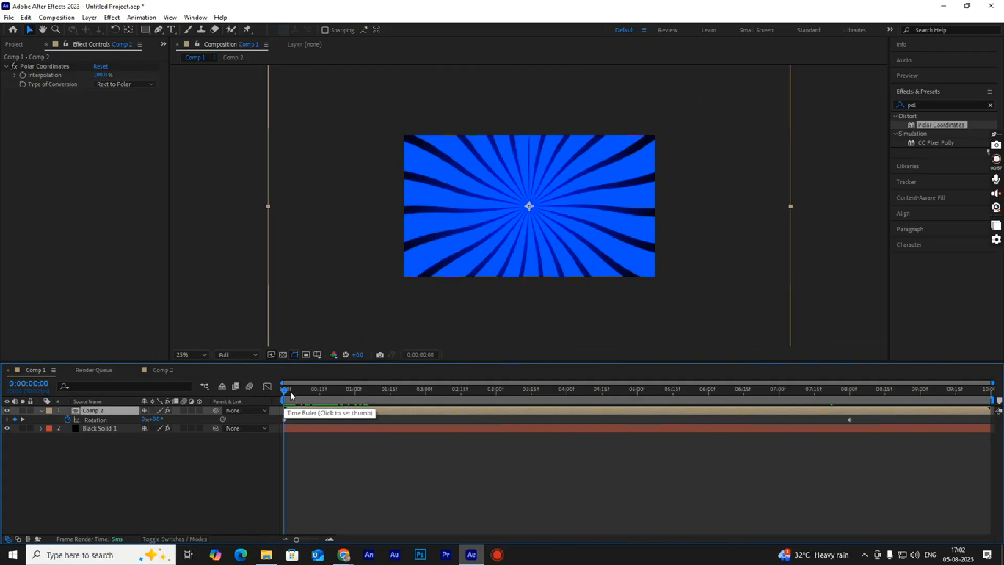
Open Comp 2, expand the striped shape layer and try different Repeater copy counts, ending with 24
{"action": "double_click", "coordinate": [75, 411]}
{"action": "left_click", "coordinate": [100, 411]}
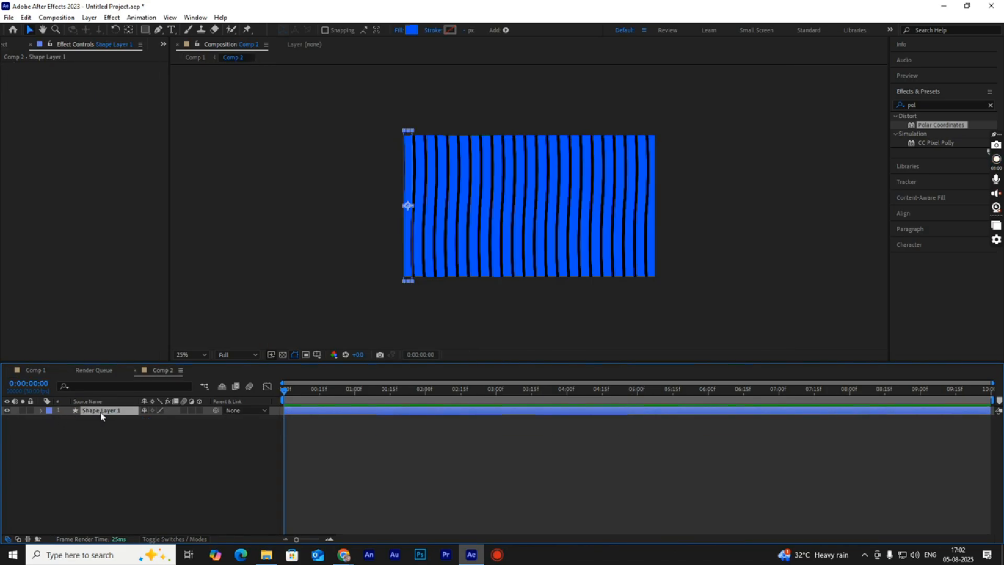
{"action": "left_click", "coordinate": [41, 410], "text": "ctrl"}
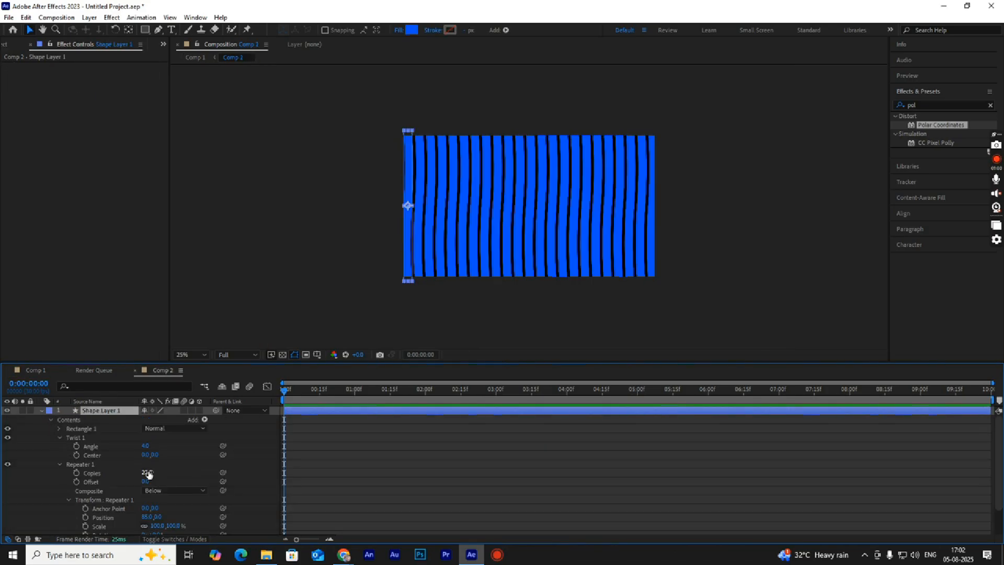
{"action": "left_click_drag", "start_coordinate": [147, 473], "coordinate": [147, 472]}
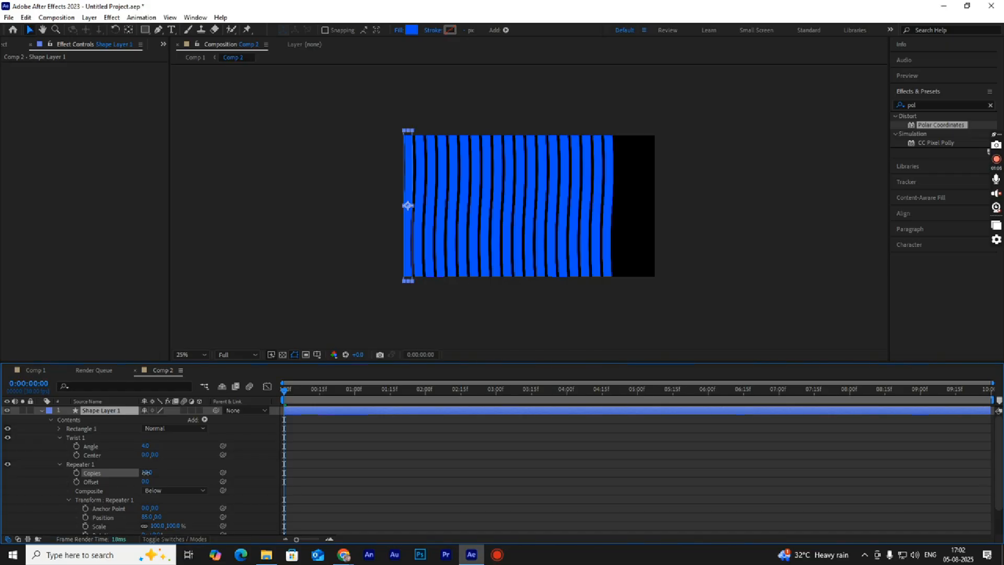
{"action": "left_click", "coordinate": [113, 412]}
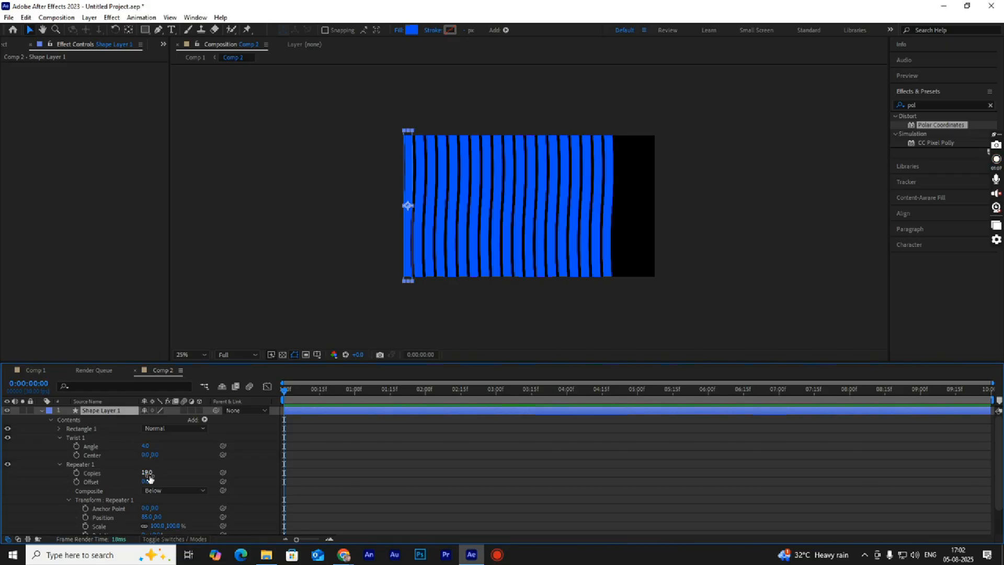
{"action": "left_click_drag", "start_coordinate": [148, 474], "coordinate": [151, 473]}
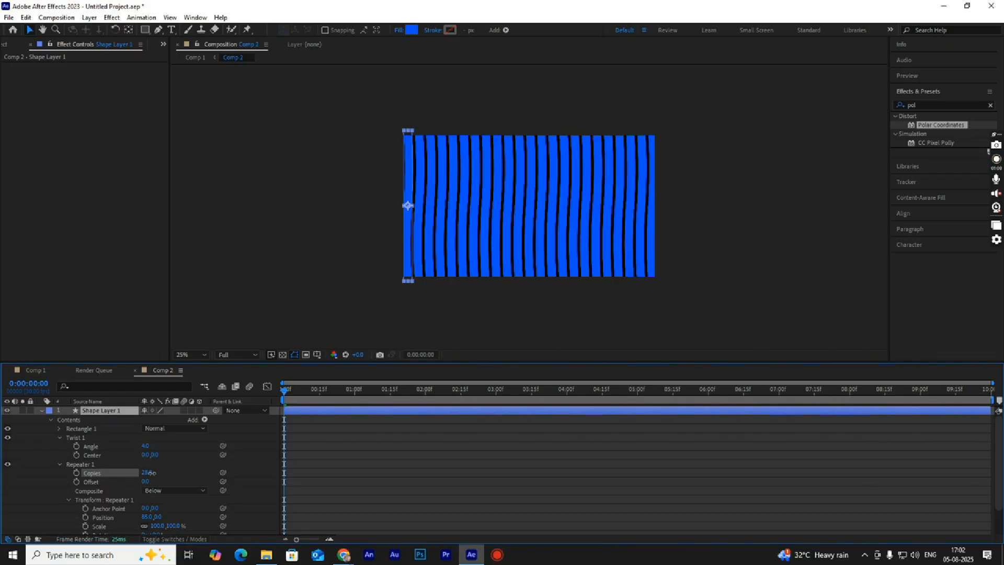
{"action": "left_click", "coordinate": [150, 472]}
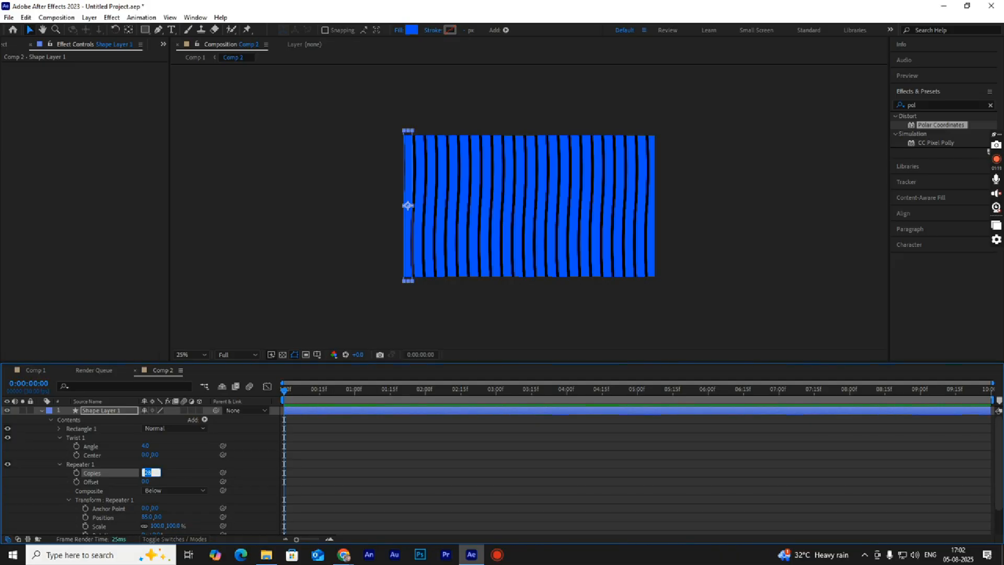
{"action": "type", "text": "24"}
{"action": "key", "text": "Return"}
Try 22 Repeater copies for the stripes, settle on 23 and return to Comp 1
{"action": "left_click", "coordinate": [147, 473]}
{"action": "type", "text": "22"}
{"action": "key", "text": "Return"}
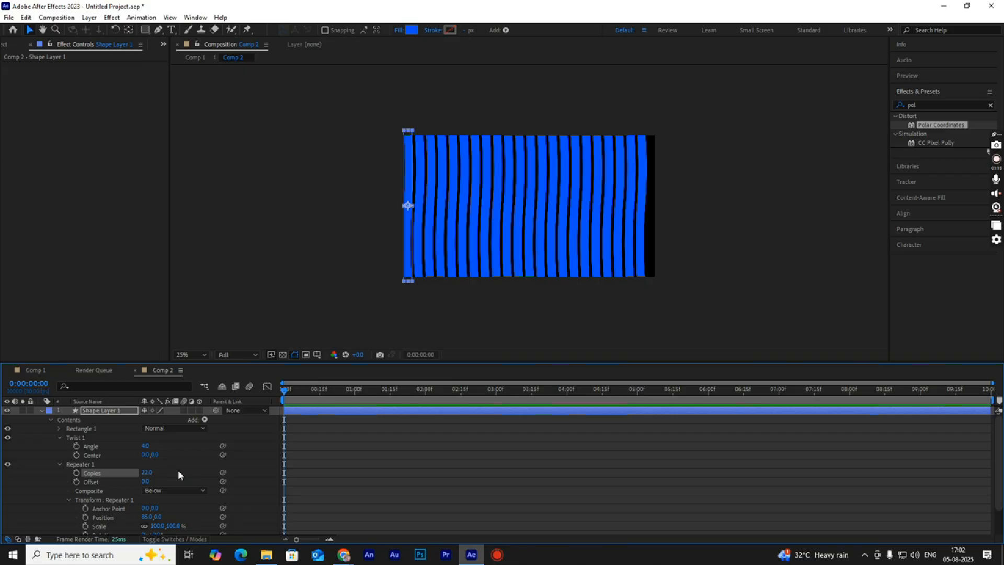
{"action": "left_click", "coordinate": [150, 473]}
{"action": "type", "text": "23"}
{"action": "key", "text": "Return"}
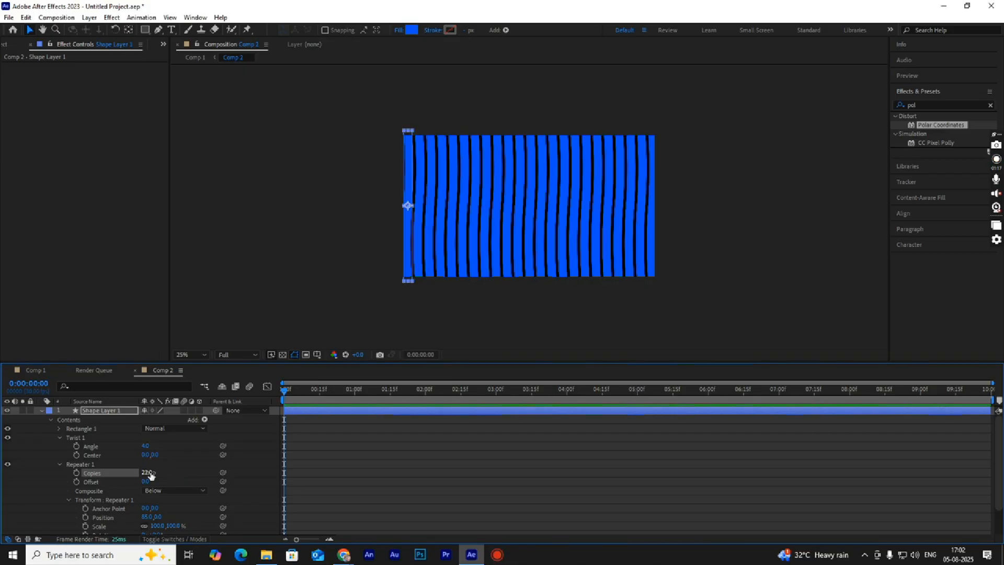
{"action": "left_click", "coordinate": [33, 370]}
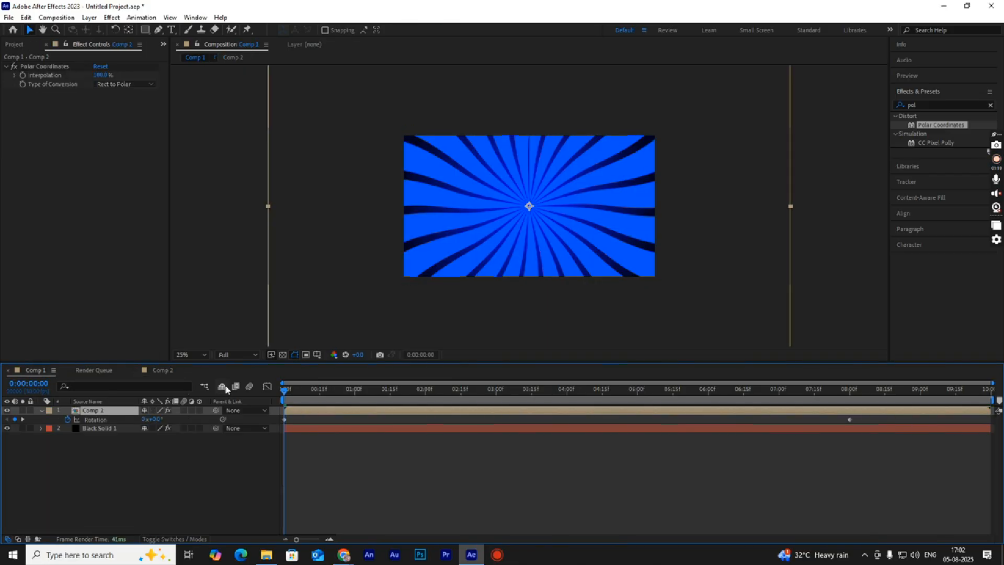
Play back Comp 1 from the start to check the rotation with the adjusted stripe count
{"action": "mouse_move", "coordinate": [286, 393]}
{"action": "left_mouse_down"}
{"action": "mouse_move", "coordinate": [504, 400]}
{"action": "mouse_move", "coordinate": [283, 412]}
{"action": "left_mouse_up"}
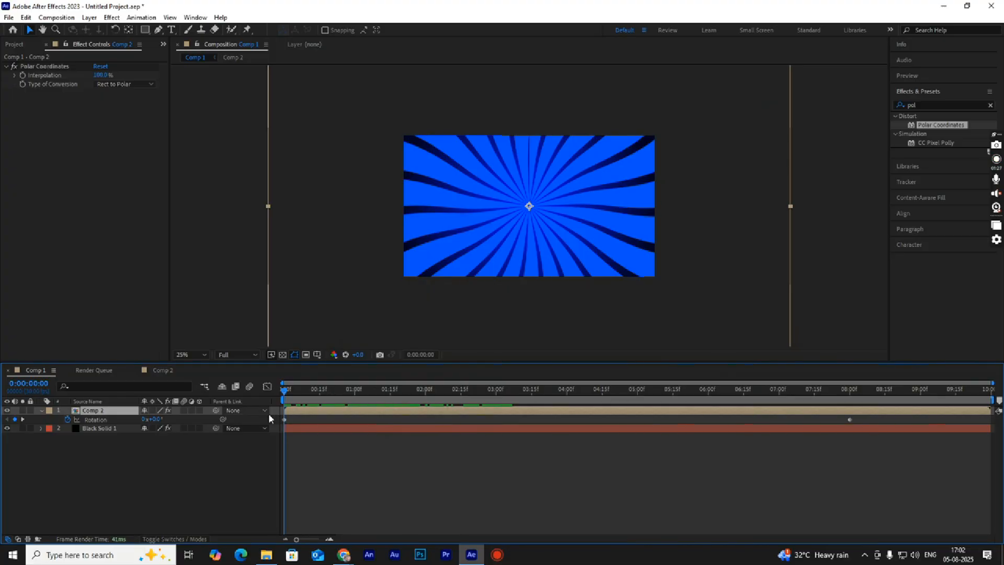
{"action": "key", "text": "space"}
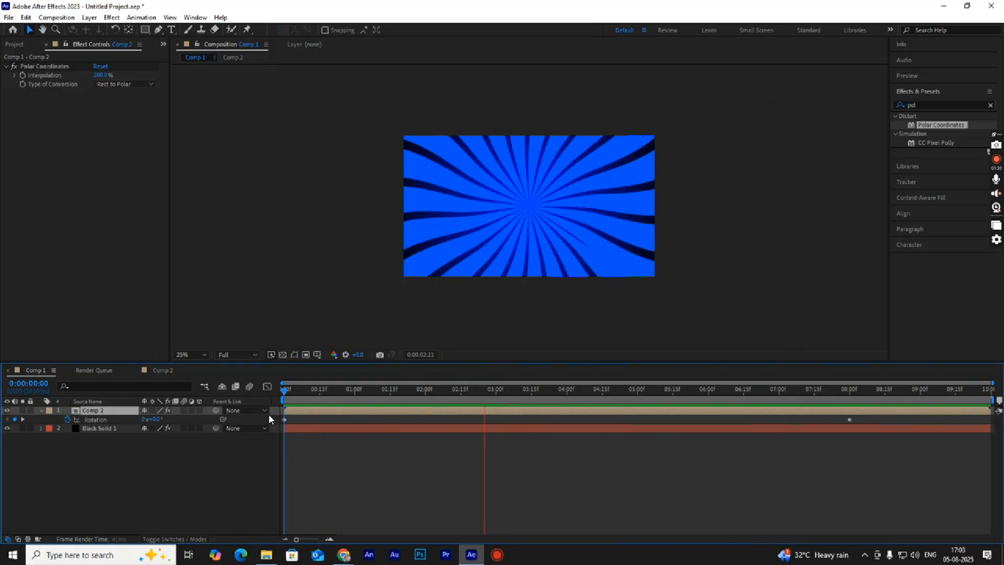
{"action": "key", "text": "space"}
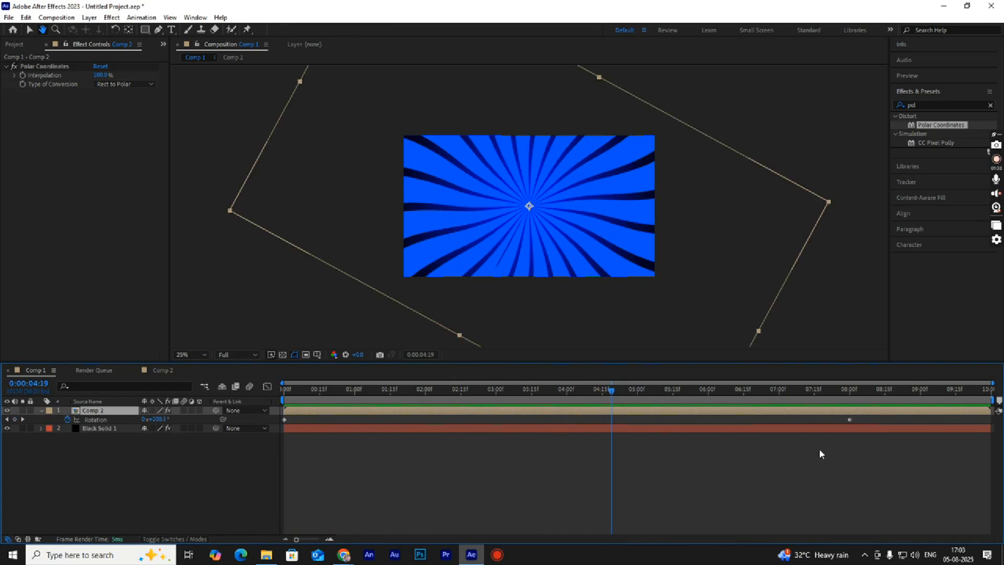
Remove the rotation keyframes from the Comp 2 layer and reset its rotation to 0° at the first frame
{"action": "left_click", "coordinate": [67, 419]}
{"action": "key", "text": "Home"}
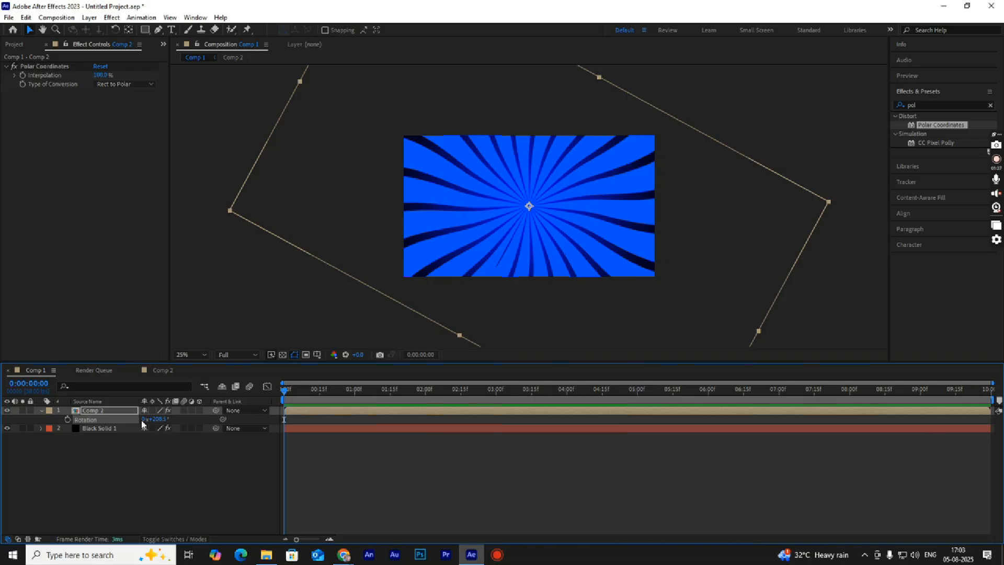
{"action": "left_click", "coordinate": [157, 419]}
{"action": "type", "text": "0"}
{"action": "key", "text": "Return"}
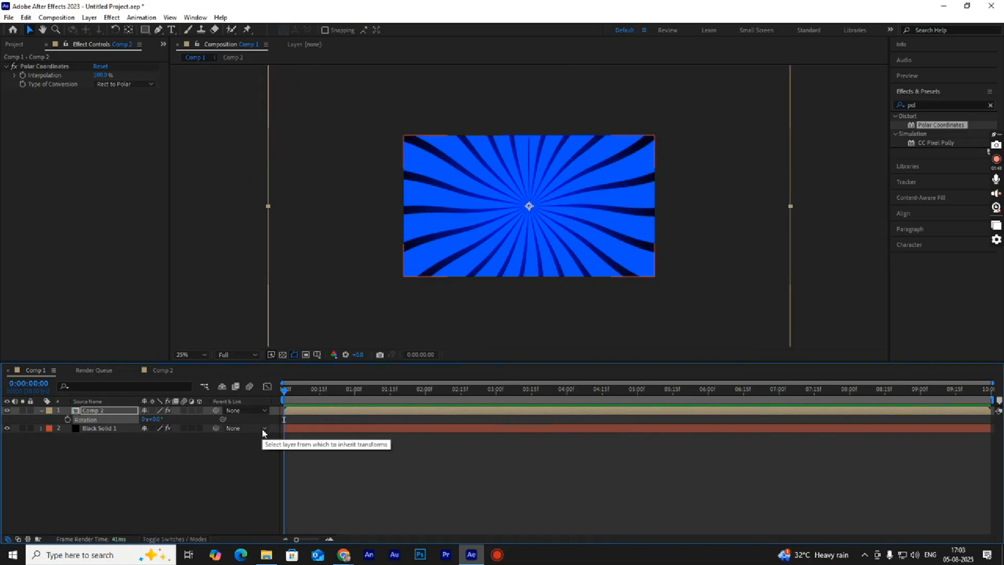
Enable an expression on the Comp 2 layer's Rotation and look through the JavaScript Math functions of the expression language
{"action": "left_click", "coordinate": [113, 414]}
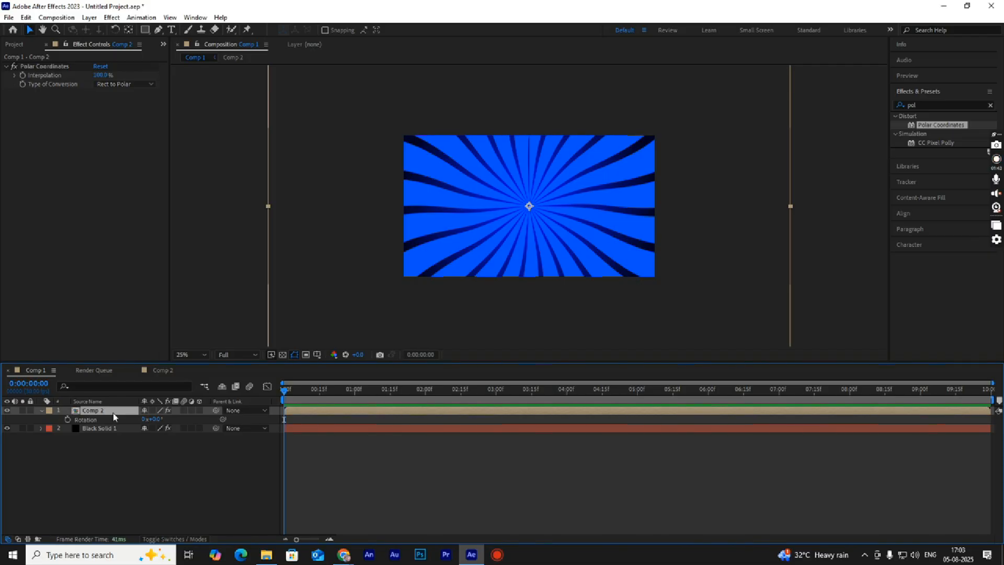
{"action": "left_click", "coordinate": [68, 420], "text": "alt"}
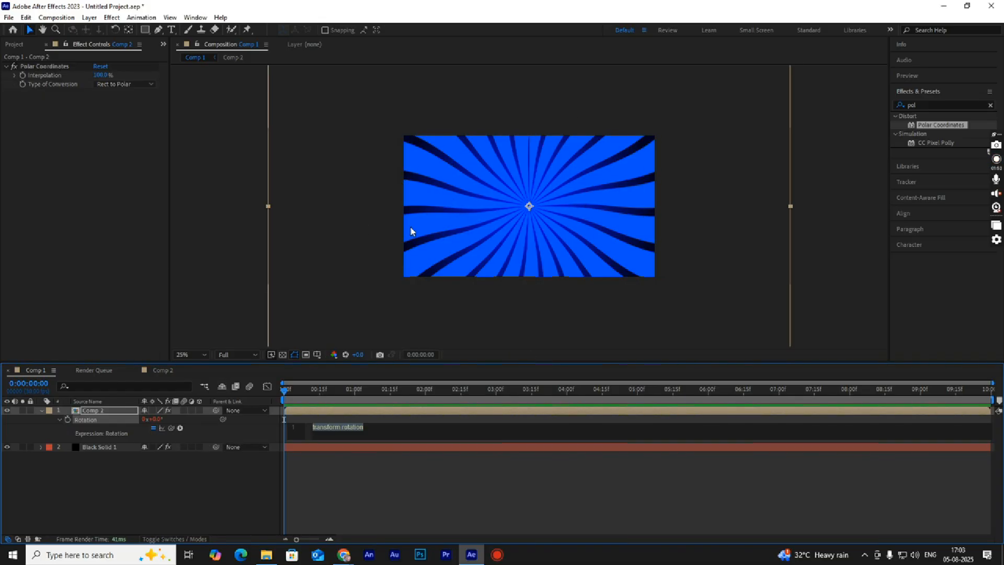
{"action": "left_click", "coordinate": [180, 429]}
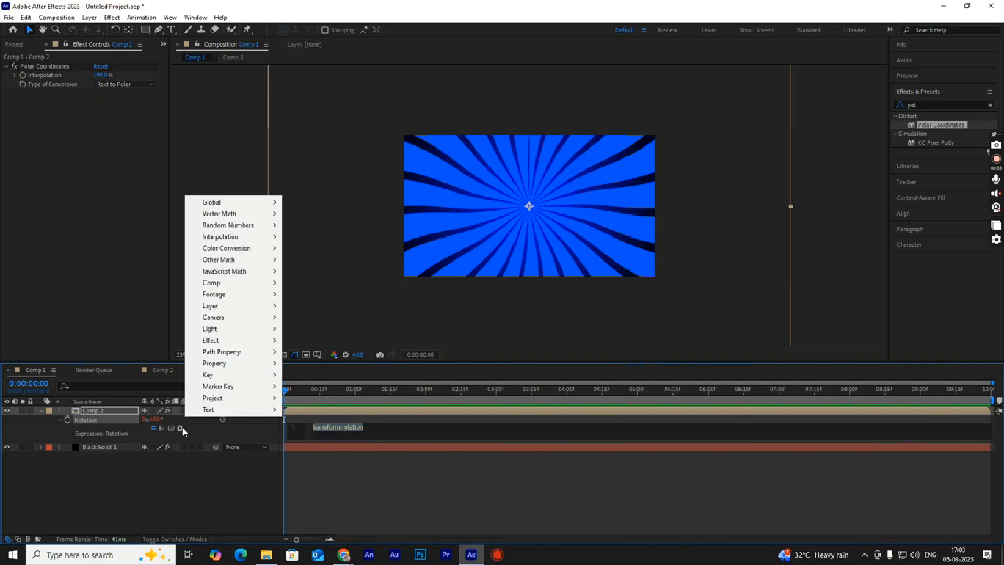
{"action": "mouse_move", "coordinate": [238, 273]}
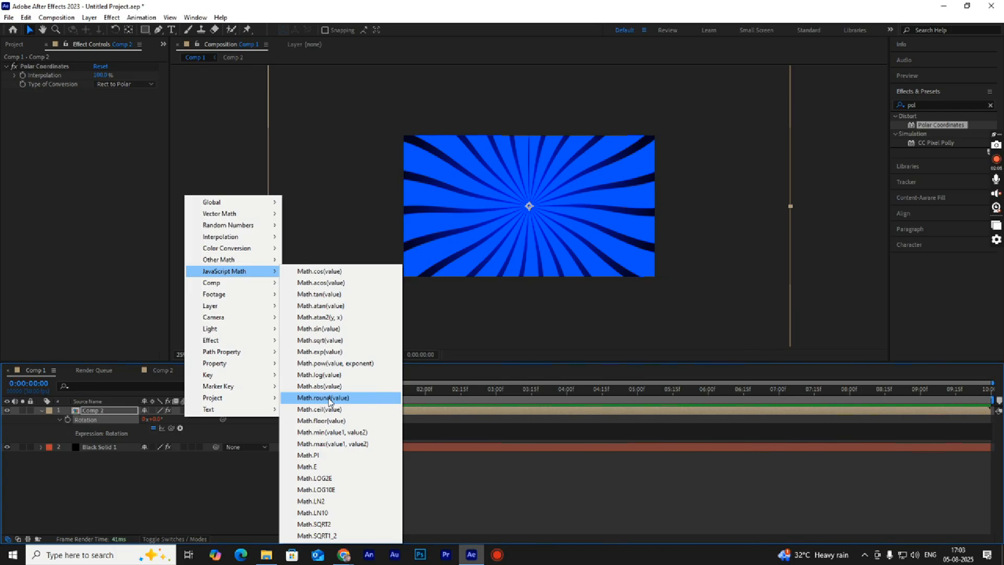
{"action": "left_click", "coordinate": [583, 517]}
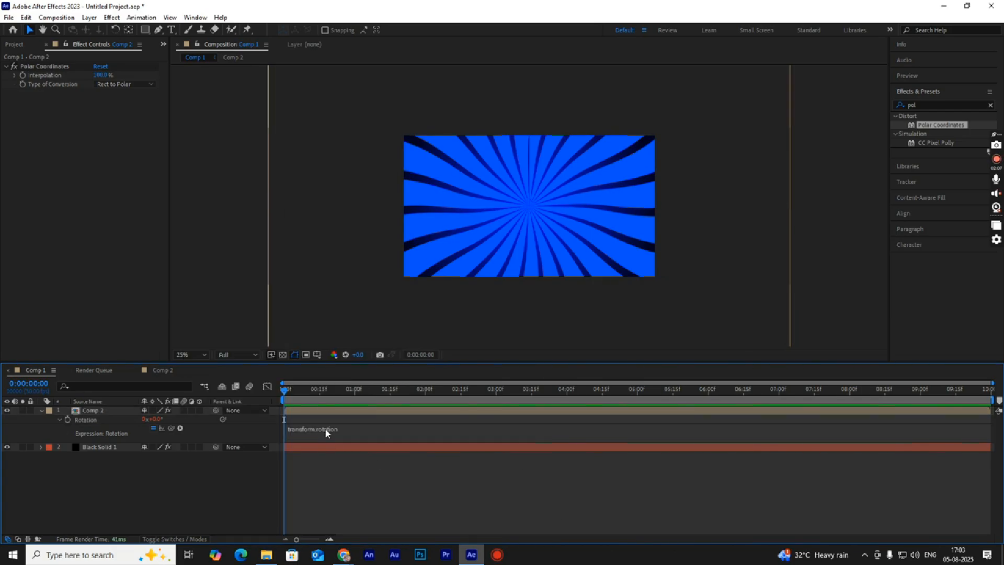
Set the Comp 2 layer's rotation expression to time*10 and play back the animation
{"action": "left_click", "coordinate": [341, 432]}
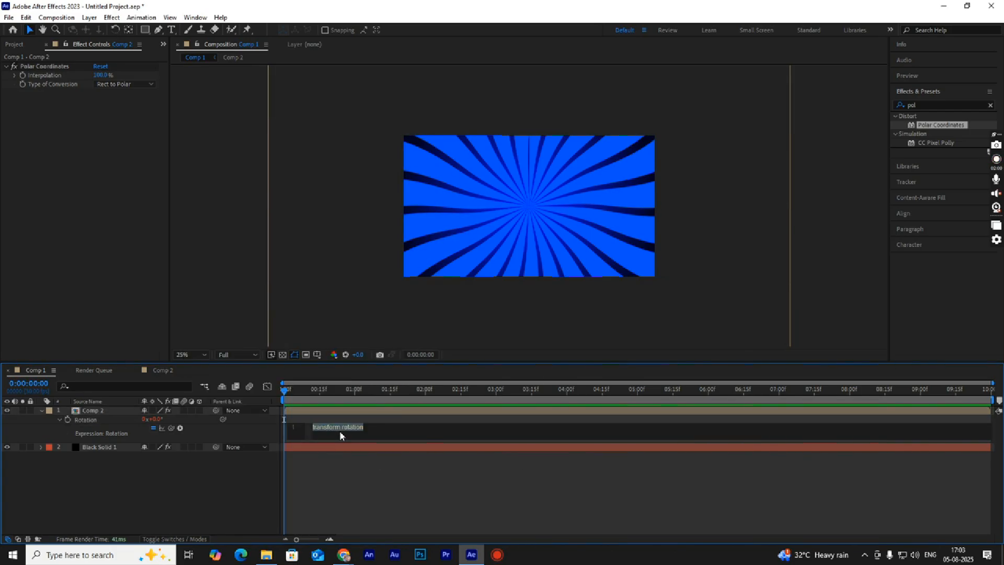
{"action": "type", "text": "time"}
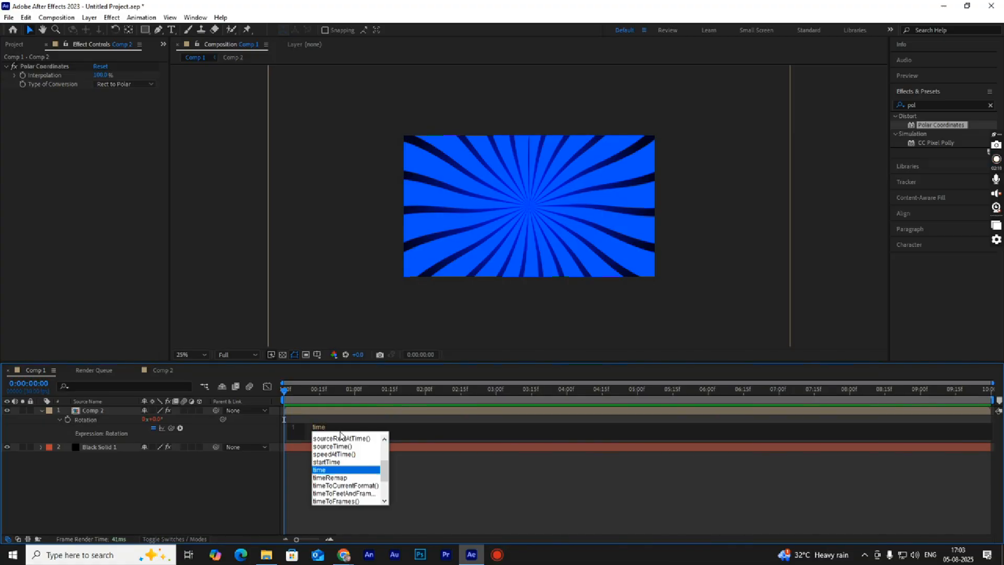
{"action": "type", "text": "*"}
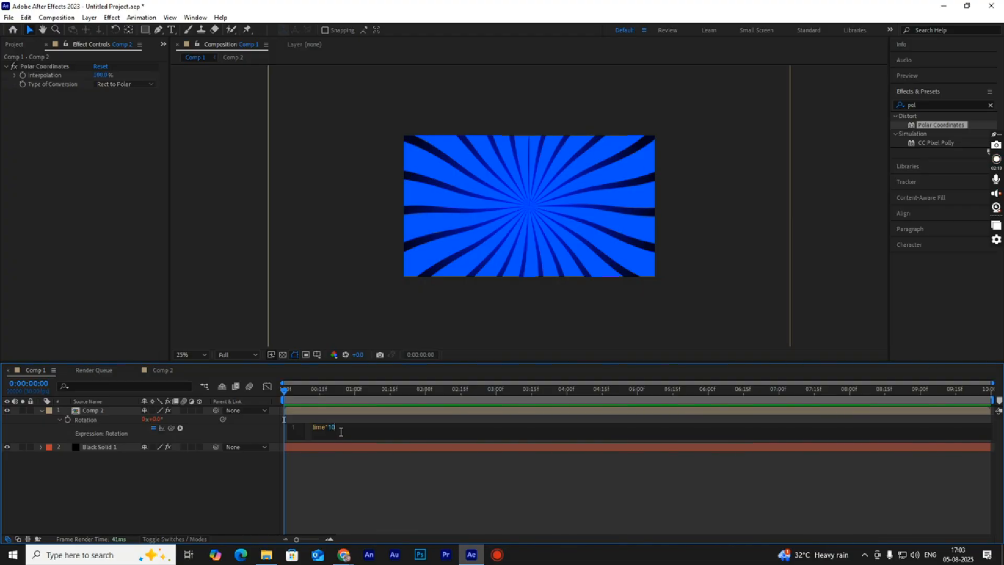
{"action": "type", "text": "10"}
{"action": "left_click", "coordinate": [352, 471]}
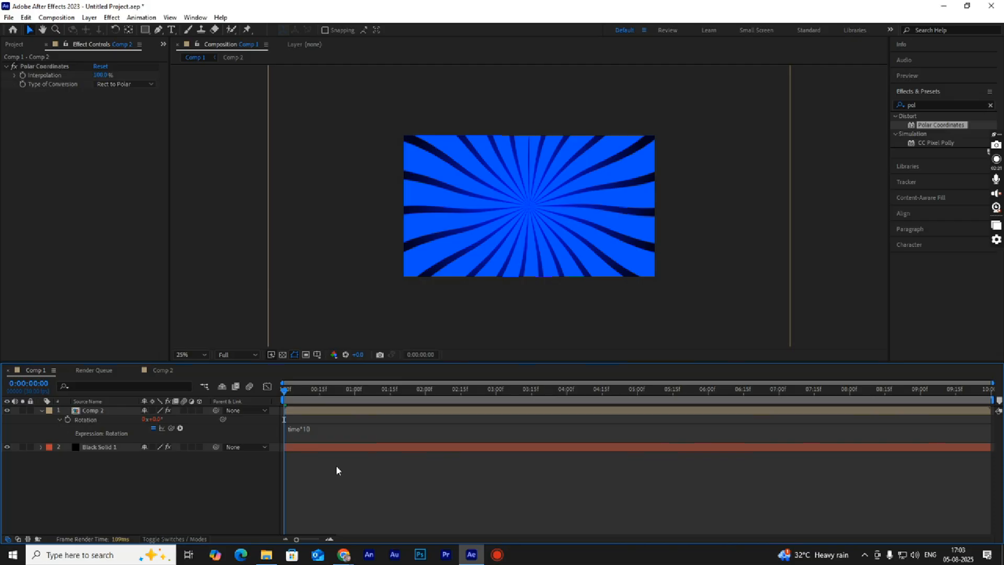
{"action": "key", "text": "space"}
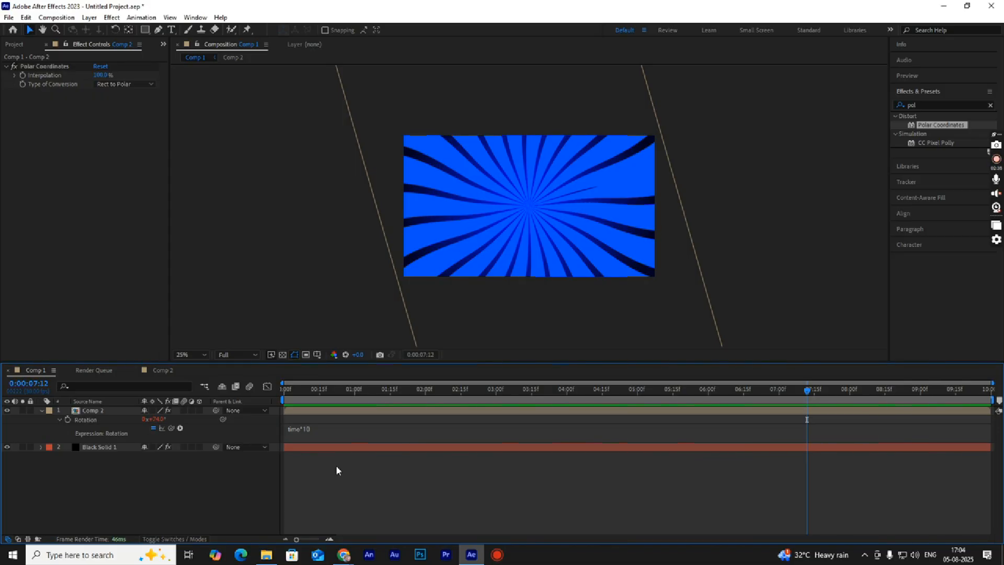
Try the expression time5 for the Comp 2 layer's rotation
{"action": "left_click", "coordinate": [306, 427]}
{"action": "left_click", "coordinate": [331, 427]}
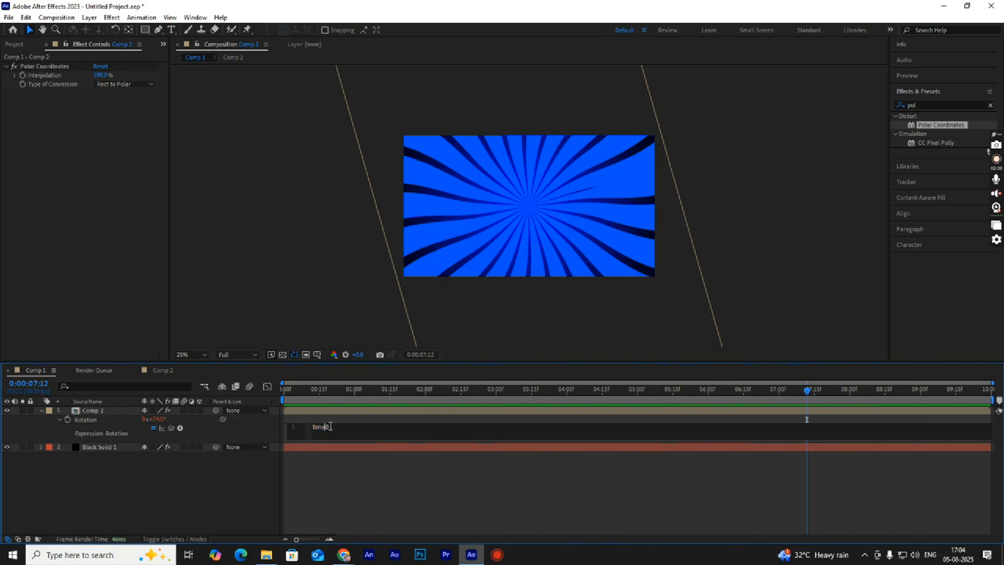
{"action": "key", "text": "BackSpace"}
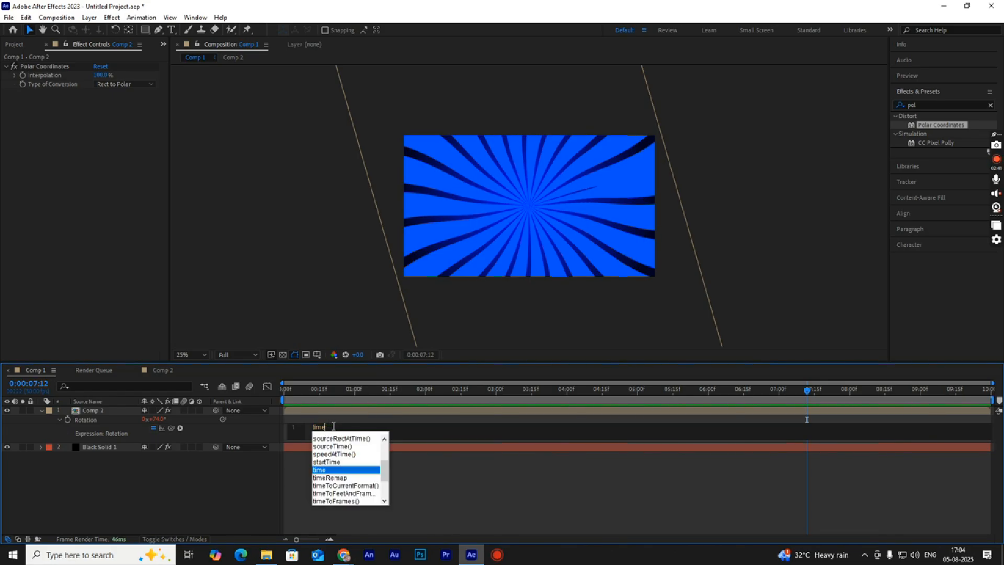
{"action": "type", "text": "5"}
{"action": "left_click", "coordinate": [427, 491]}
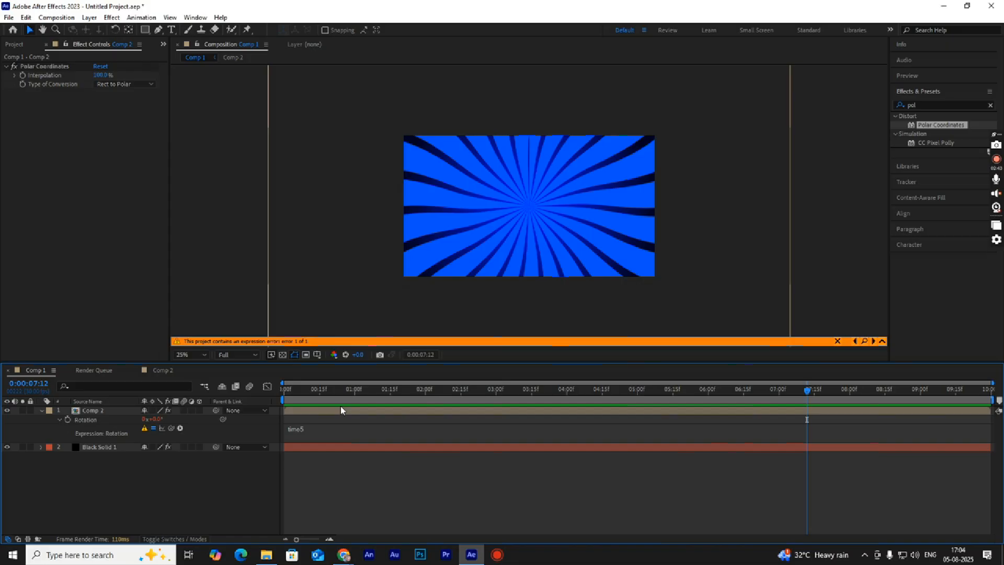
Replace the faulty rotation expression with time*5 and preview the slower spin from near the start of the timeline
{"action": "left_click_drag", "start_coordinate": [322, 391], "coordinate": [292, 426]}
{"action": "left_click", "coordinate": [318, 433]}
{"action": "left_click", "coordinate": [336, 426]}
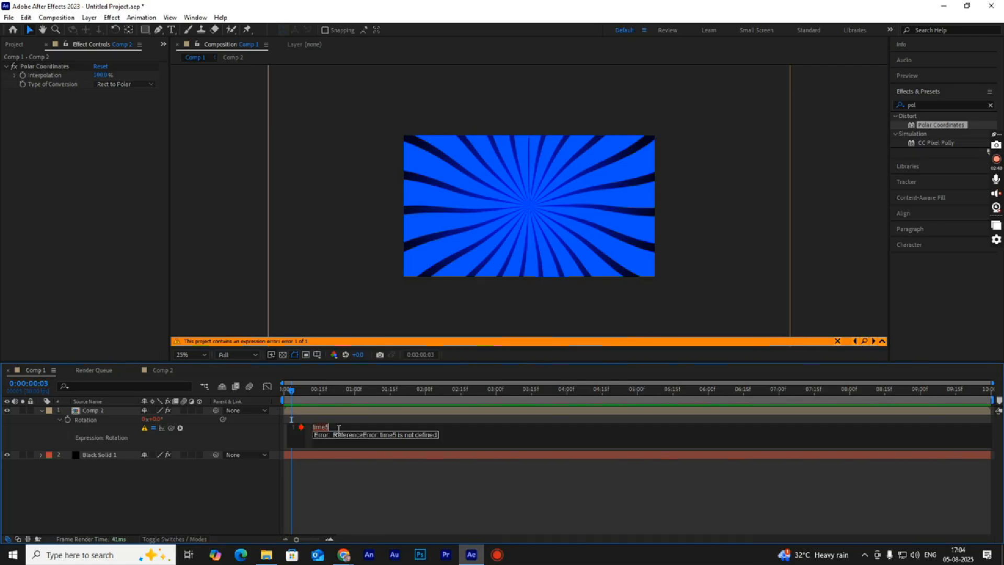
{"action": "double_click", "coordinate": [335, 425]}
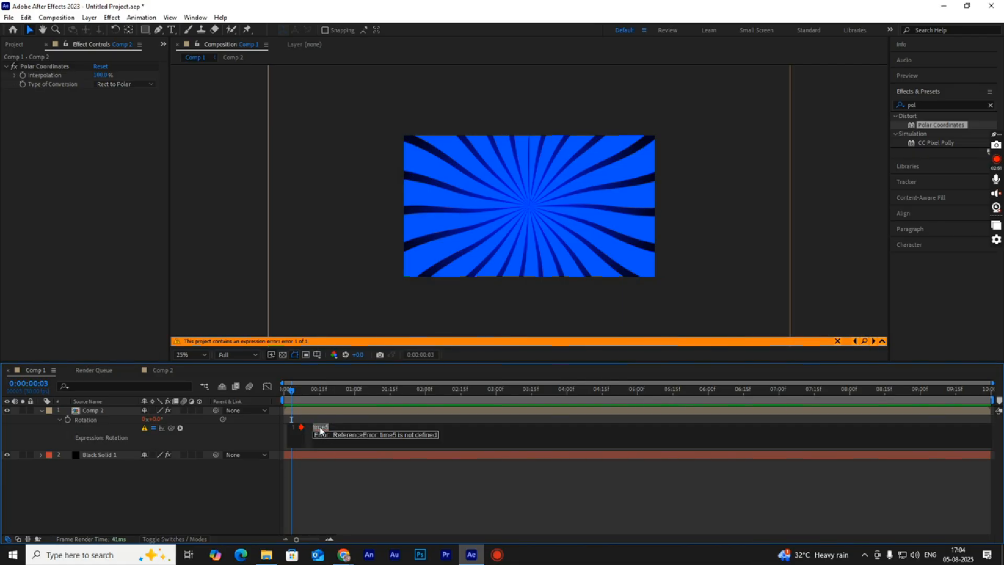
{"action": "type", "text": "tim"}
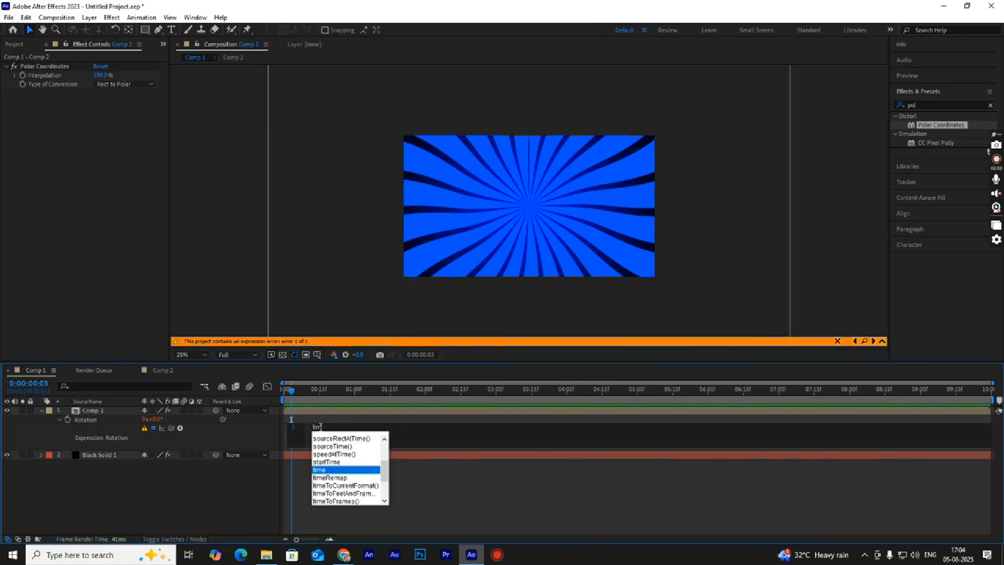
{"action": "type", "text": "e*5"}
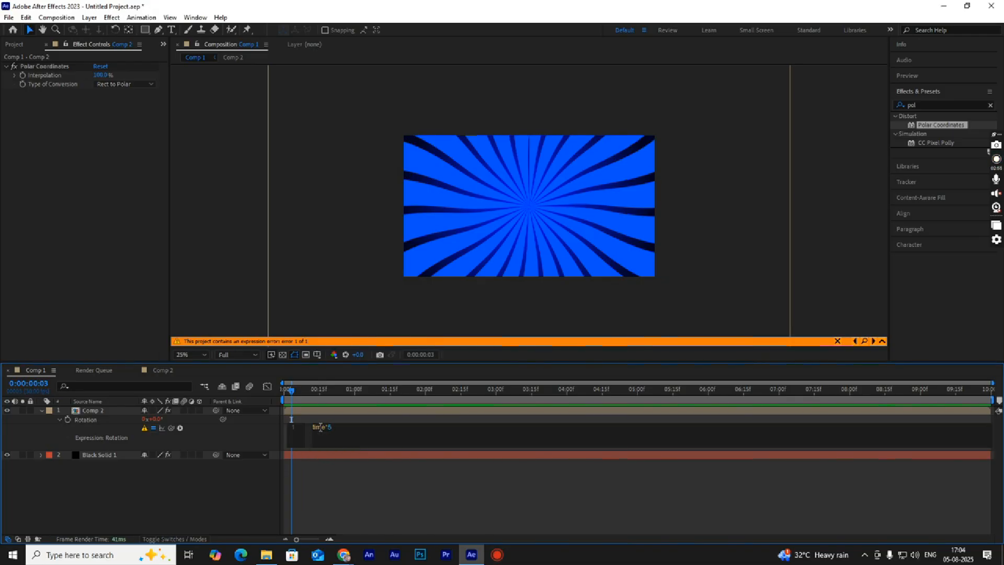
{"action": "left_click", "coordinate": [427, 481]}
{"action": "key", "text": "space"}
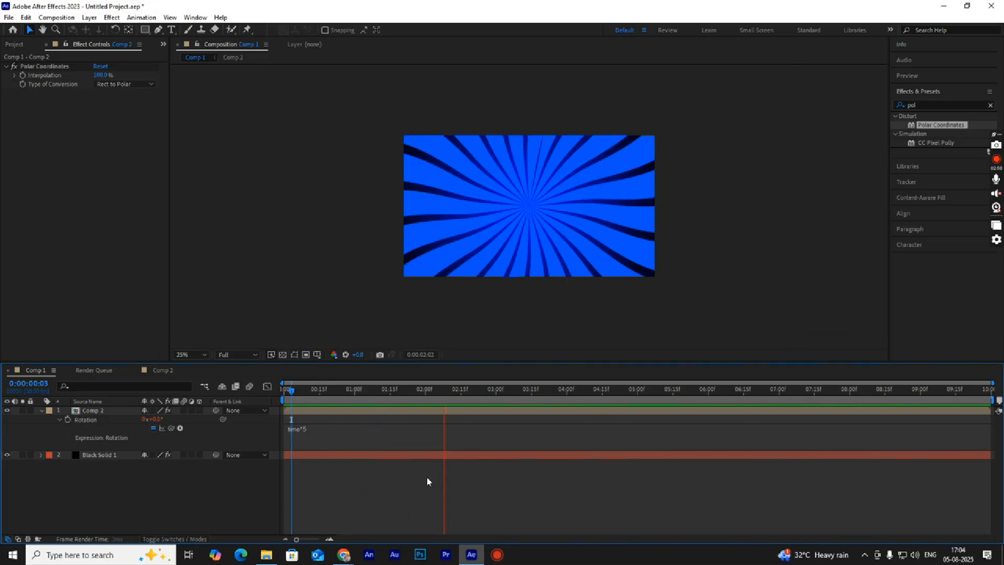
{"action": "key", "text": "space"}
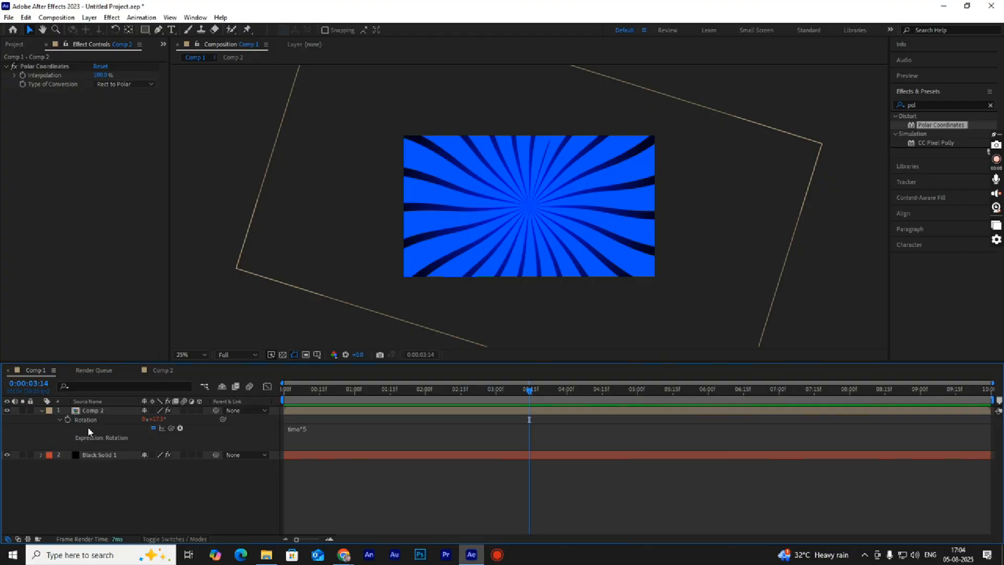
Change the rotation expression to time*25 and play back Comp 1 from the first frame
{"action": "left_click", "coordinate": [306, 430]}
{"action": "left_click", "coordinate": [332, 427]}
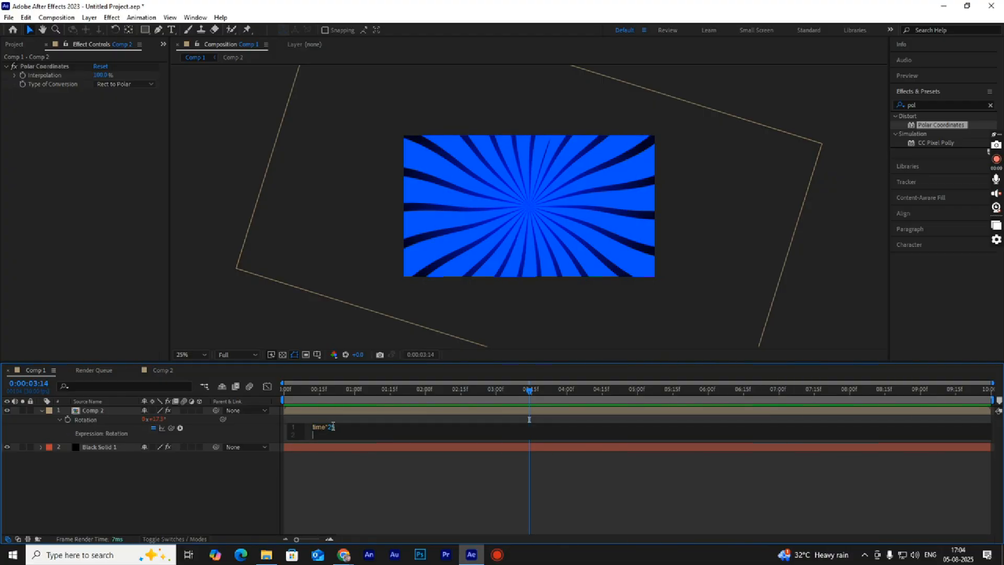
{"action": "left_click_drag", "start_coordinate": [311, 394], "coordinate": [265, 392]}
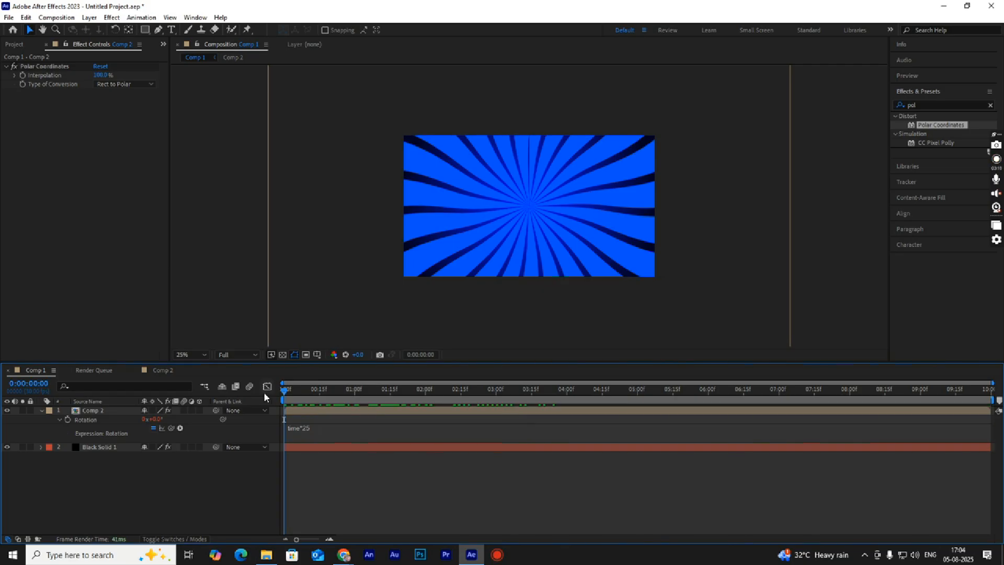
{"action": "key", "text": "space"}
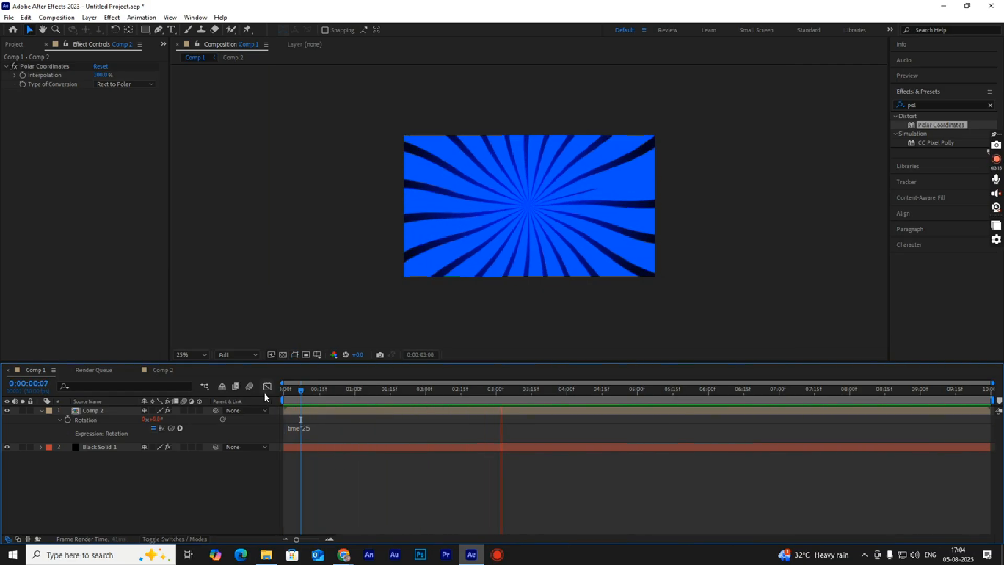
{"action": "key", "text": "space"}
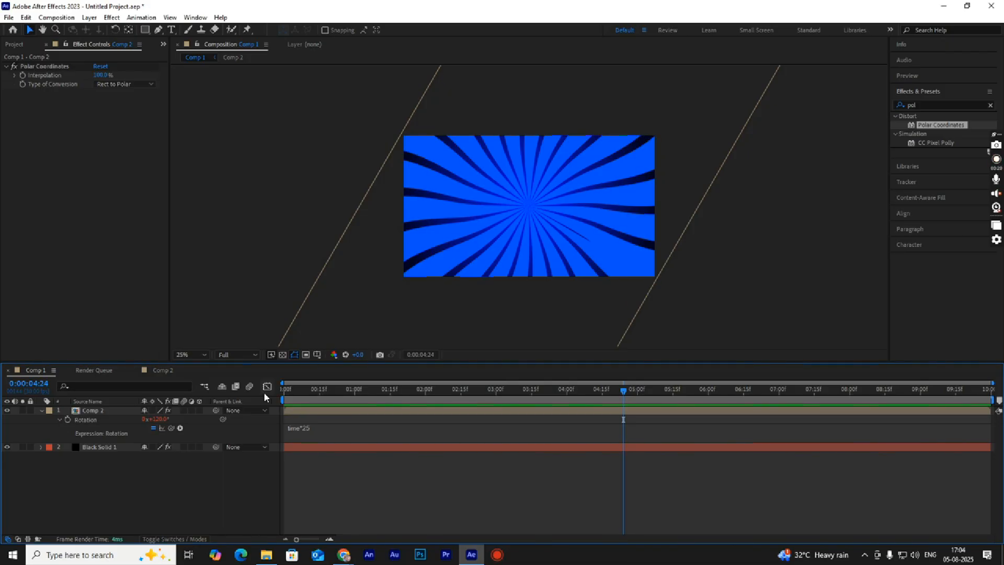
Switch to the Google Meet call and view the list of participants
{"action": "left_click", "coordinate": [293, 509]}
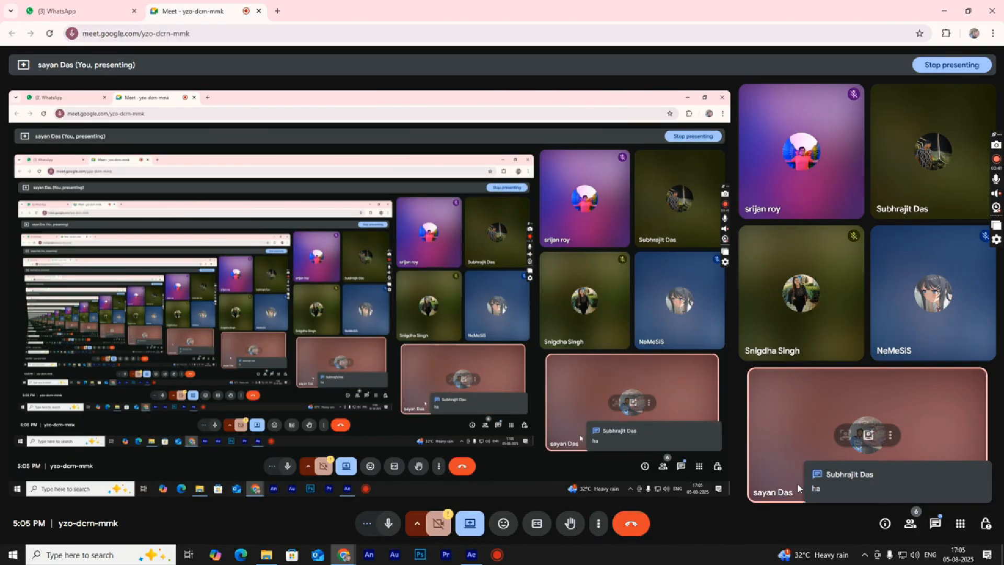
{"action": "left_click", "coordinate": [913, 523]}
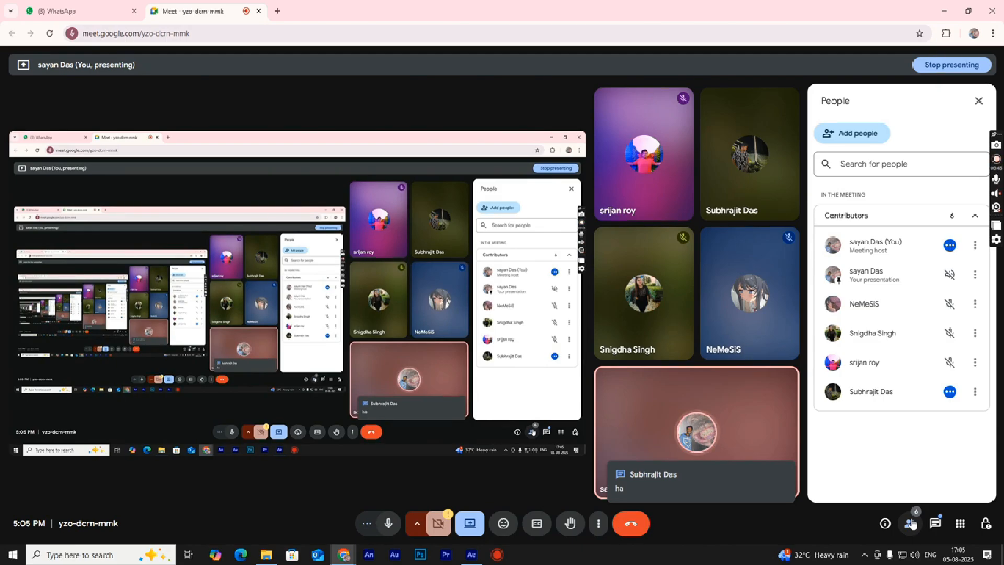
{"action": "left_click", "coordinate": [913, 523]}
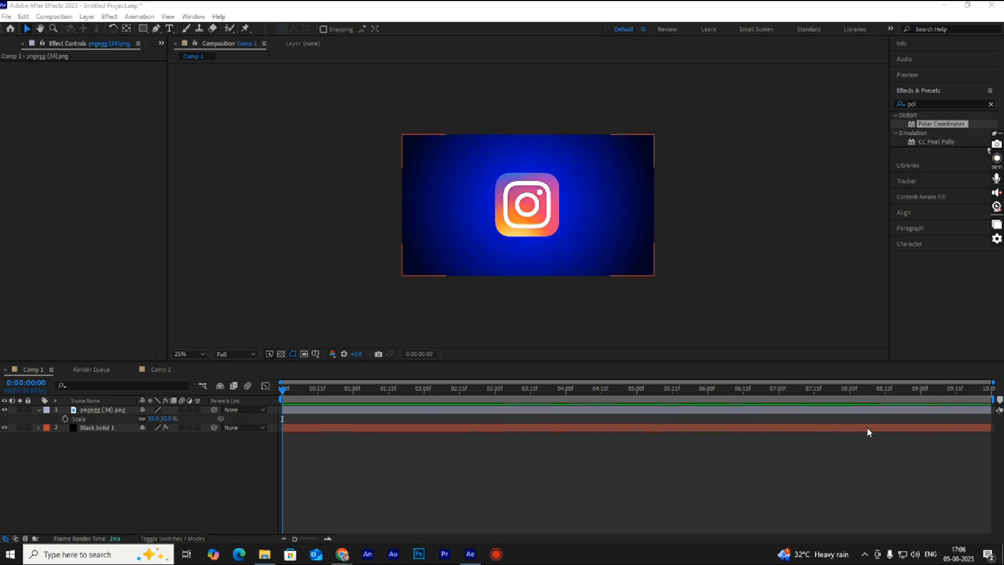
Pre-compose the Instagram logo layer in After Effects as a composition named 1, leaving all attributes in Comp 1
{"action": "left_click", "coordinate": [535, 231]}
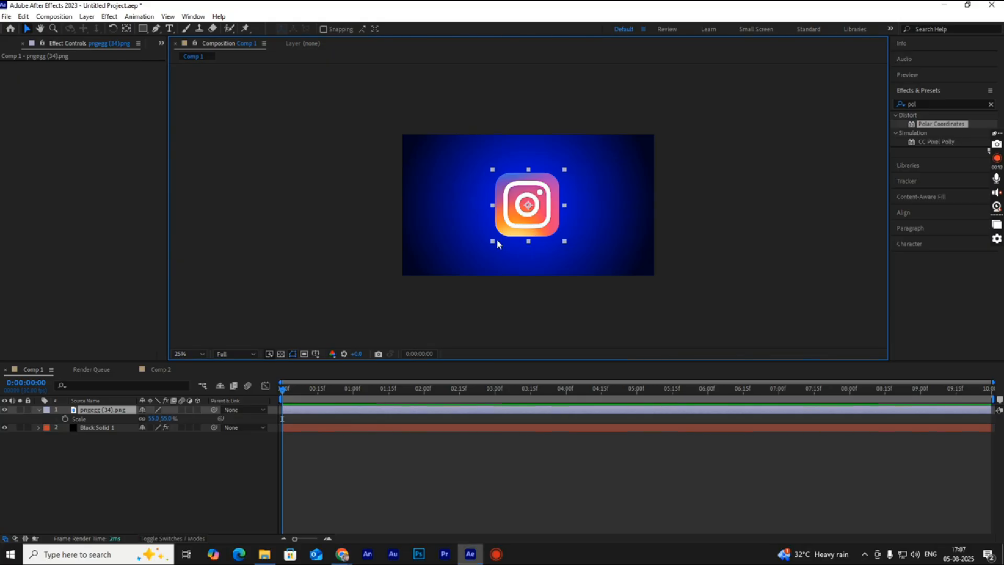
{"action": "right_click", "coordinate": [112, 410]}
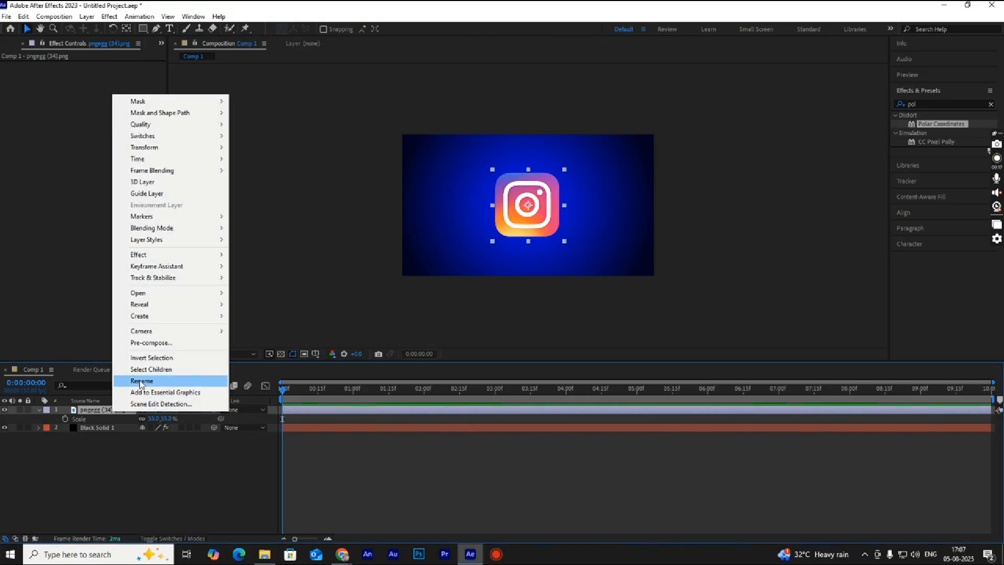
{"action": "left_click", "coordinate": [151, 342]}
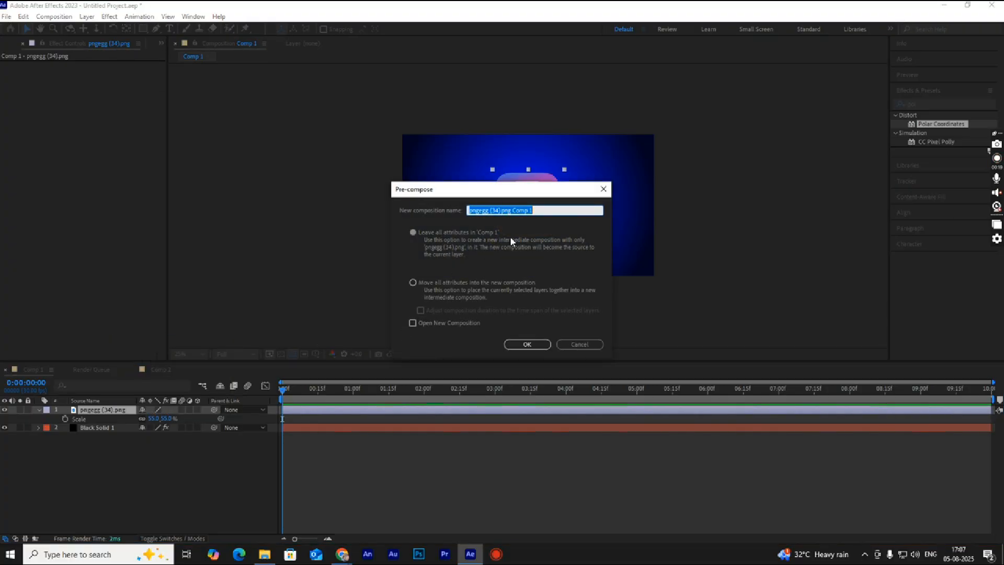
{"action": "type", "text": "21"}
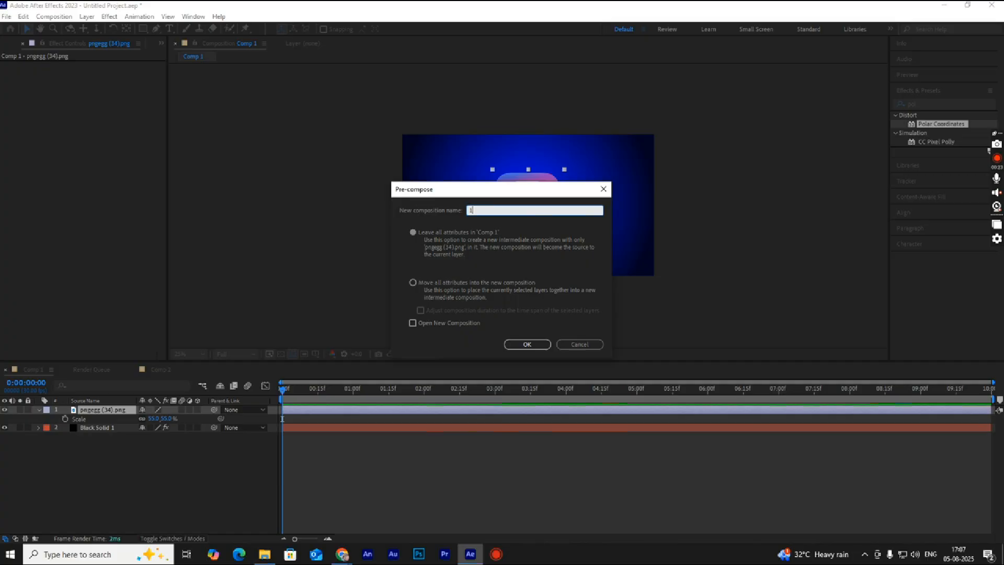
{"action": "key", "text": "Return"}
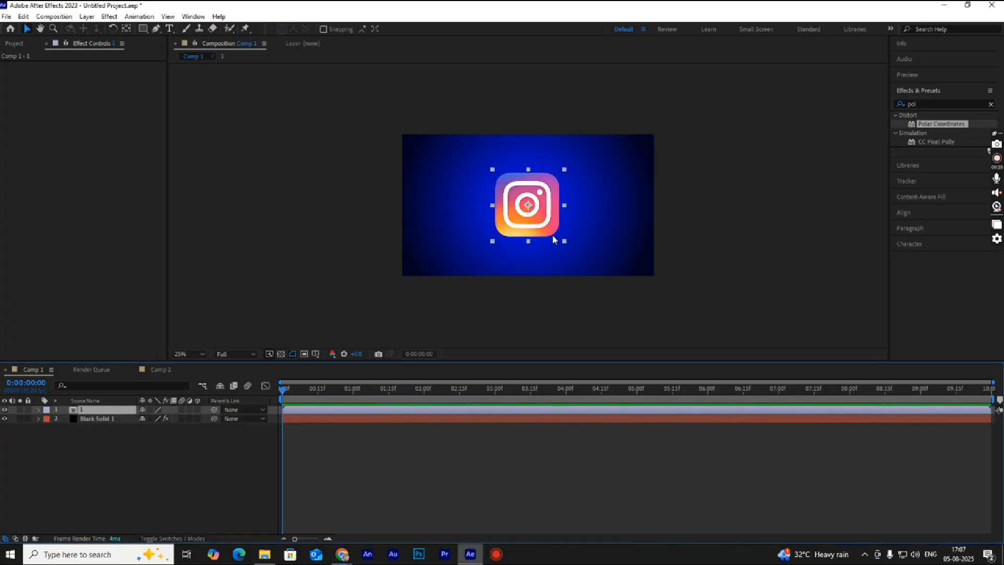
Find the CC Ball Action effect by searching for "cc ball" and apply it to the Instagram logo layer in Comp 1
{"action": "left_click", "coordinate": [900, 104]}
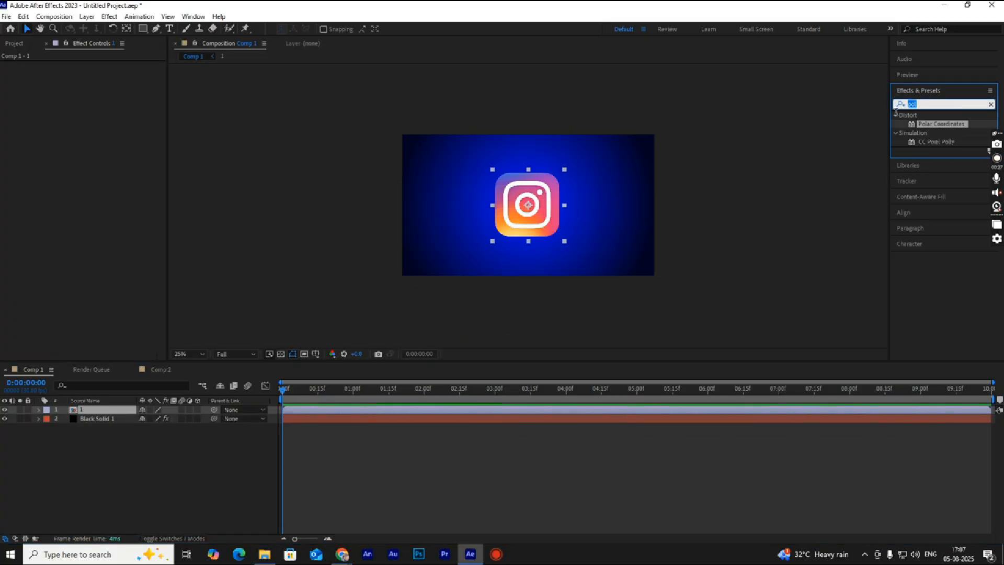
{"action": "type", "text": "cc ball"}
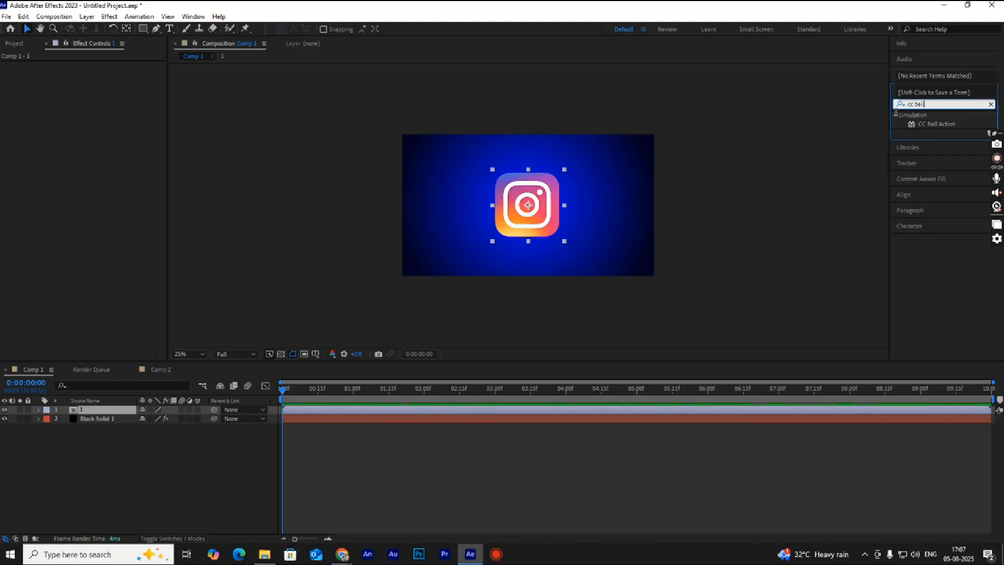
{"action": "left_click", "coordinate": [937, 124]}
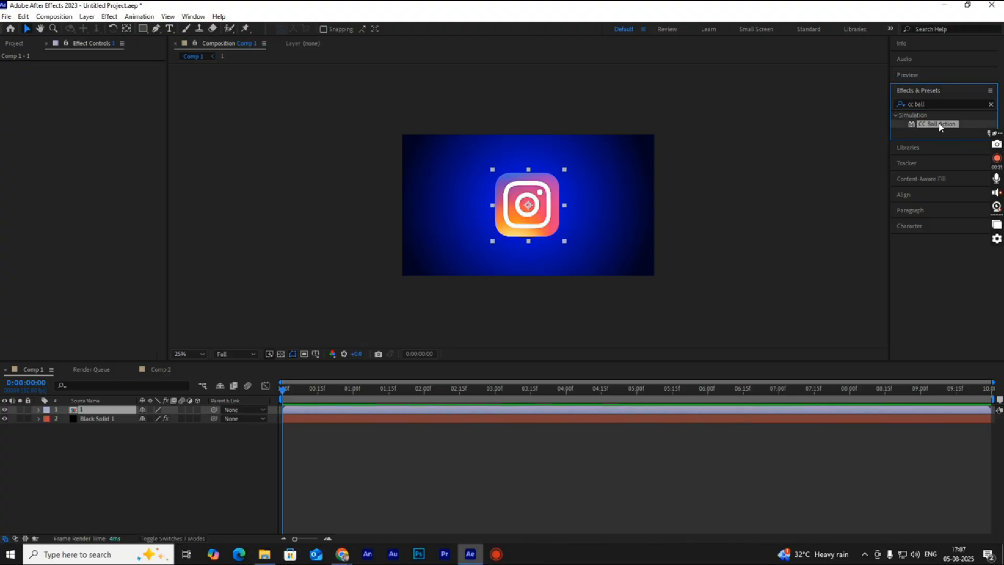
{"action": "key", "text": "period"}
{"action": "key", "text": "period"}
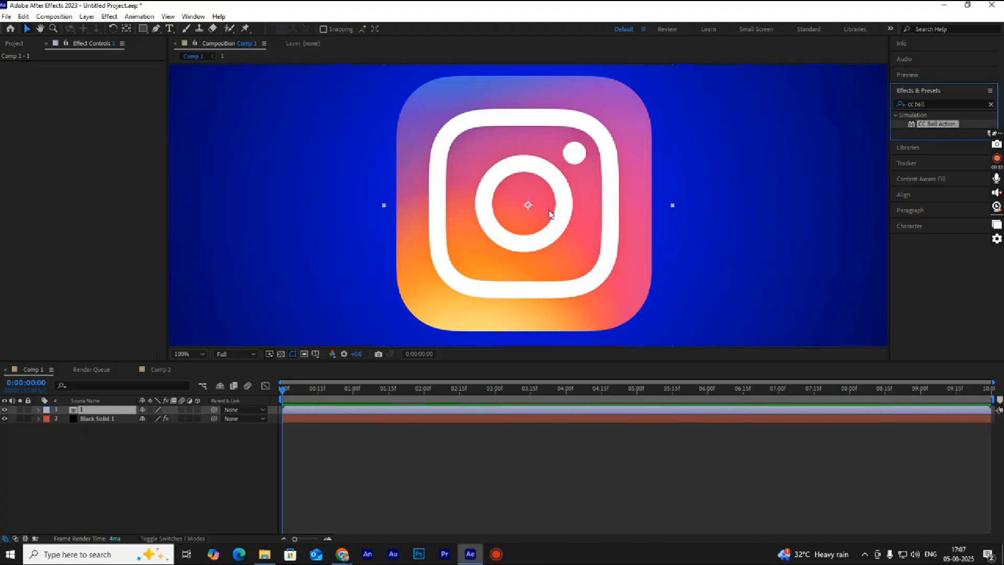
{"action": "key", "text": "comma"}
{"action": "key", "text": "comma"}
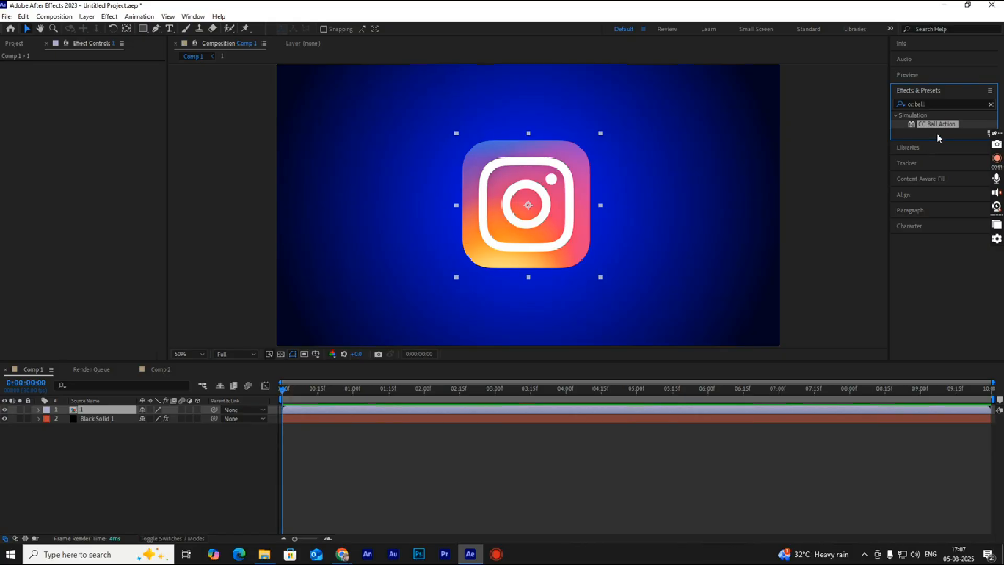
{"action": "key", "text": "grave"}
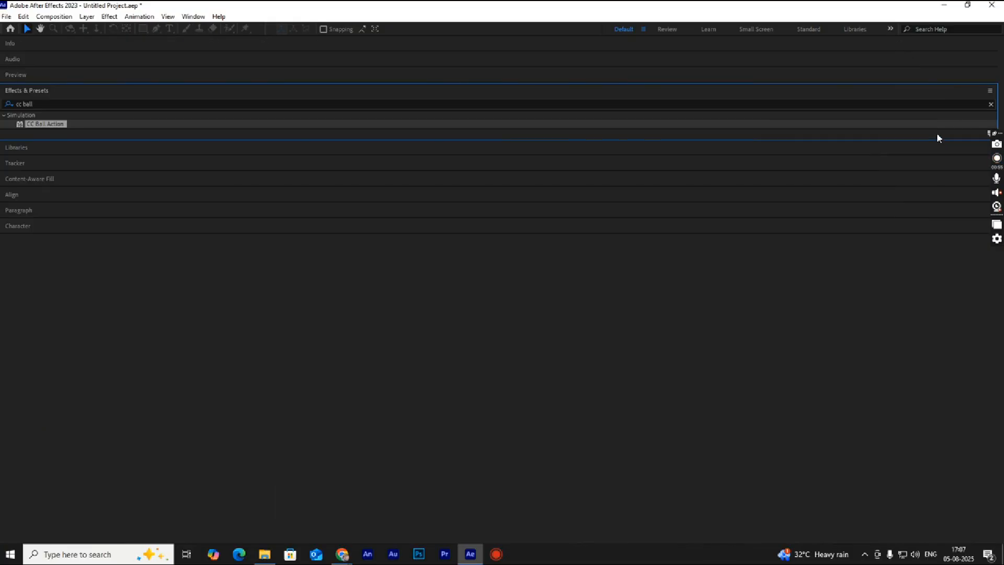
{"action": "key", "text": "grave"}
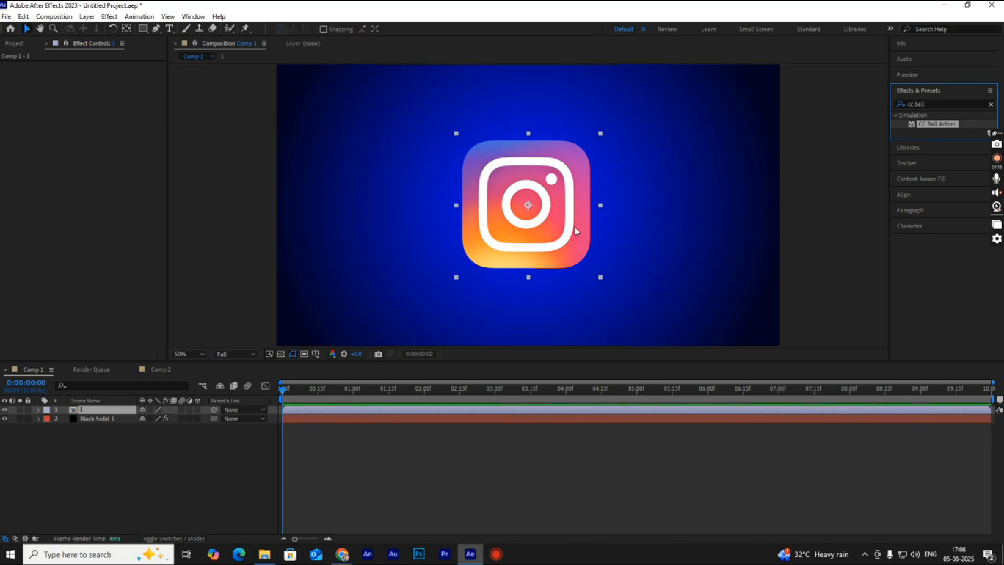
{"action": "scroll", "coordinate": [498, 182], "scroll_direction": "up", "scroll_amount": 2}
{"action": "scroll", "coordinate": [498, 180], "scroll_direction": "down", "scroll_amount": 1}
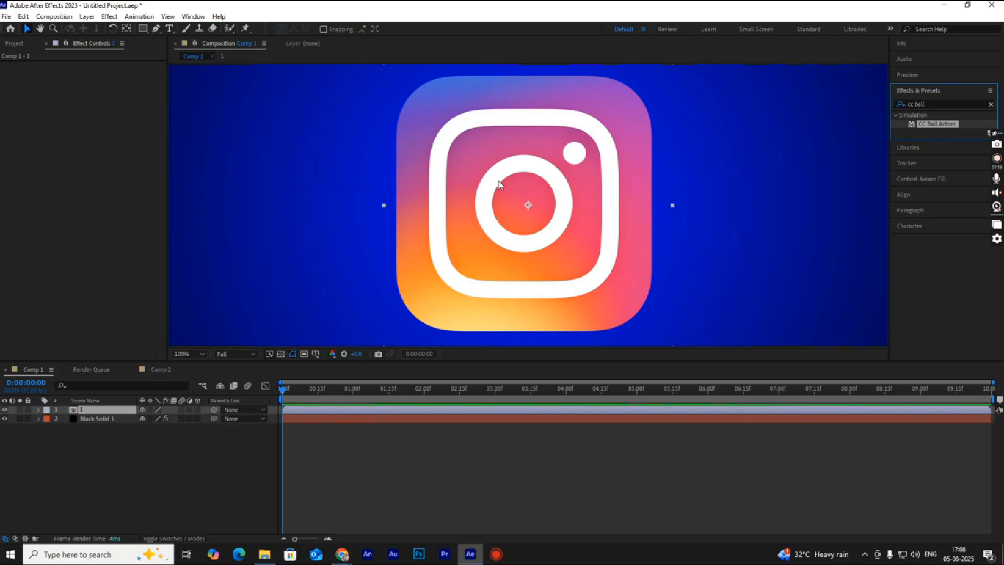
{"action": "left_click_drag", "start_coordinate": [936, 124], "coordinate": [506, 205]}
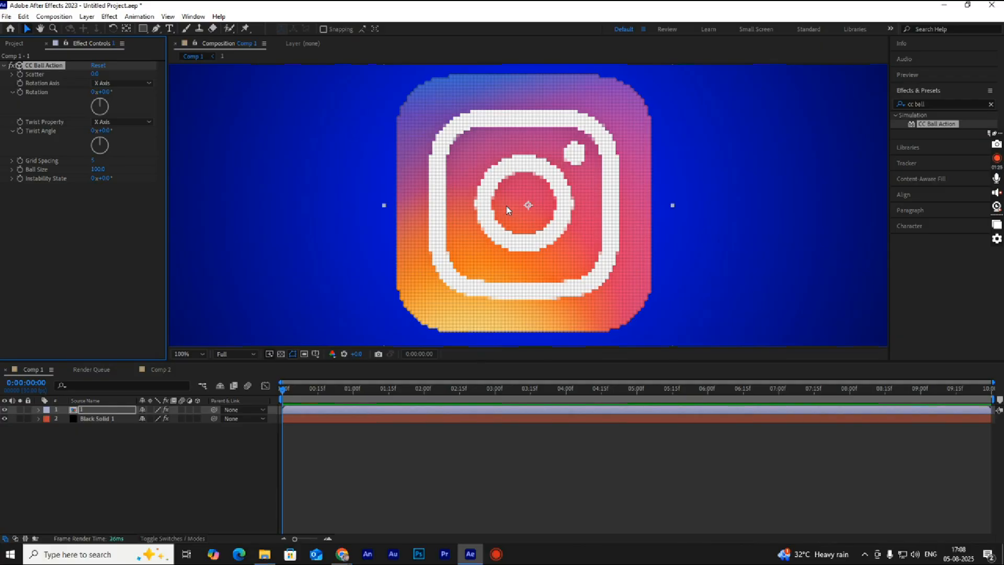
Set the CC Ball Action Scatter to 51 so the logo breaks into scattered balls
{"action": "scroll", "coordinate": [506, 205], "scroll_direction": "down", "scroll_amount": 4}
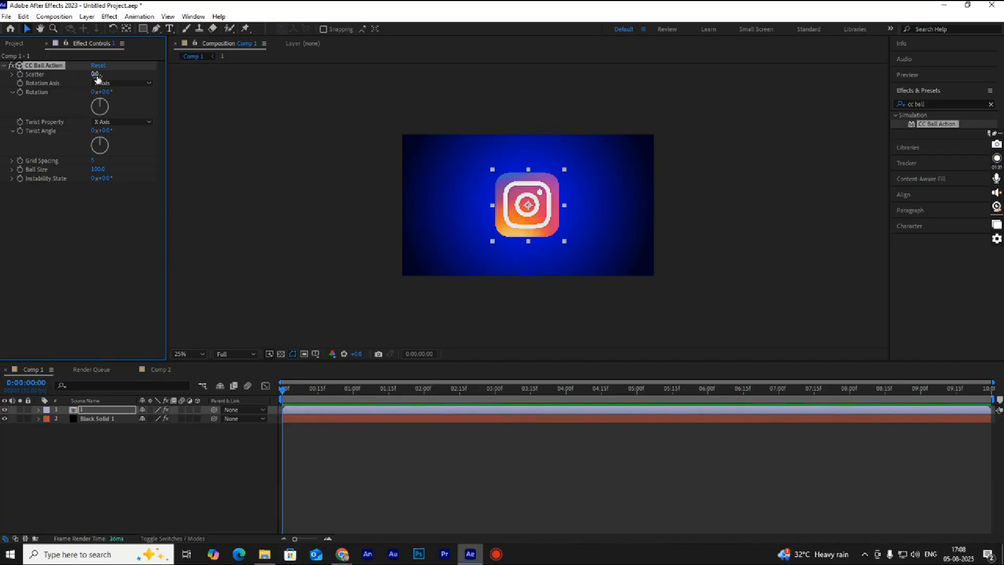
{"action": "left_click_drag", "start_coordinate": [97, 74], "coordinate": [125, 77]}
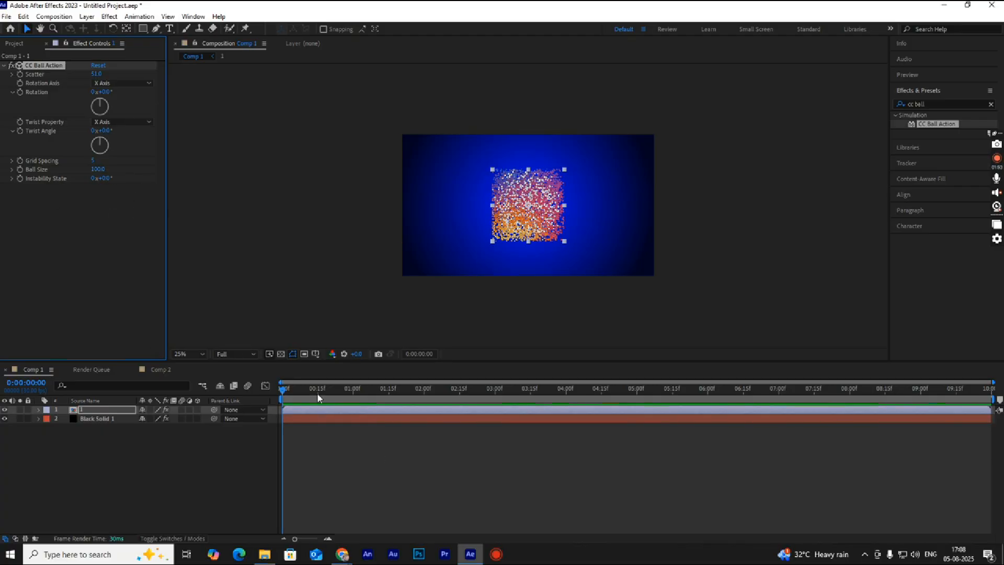
{"action": "left_click_drag", "start_coordinate": [287, 391], "coordinate": [205, 402]}
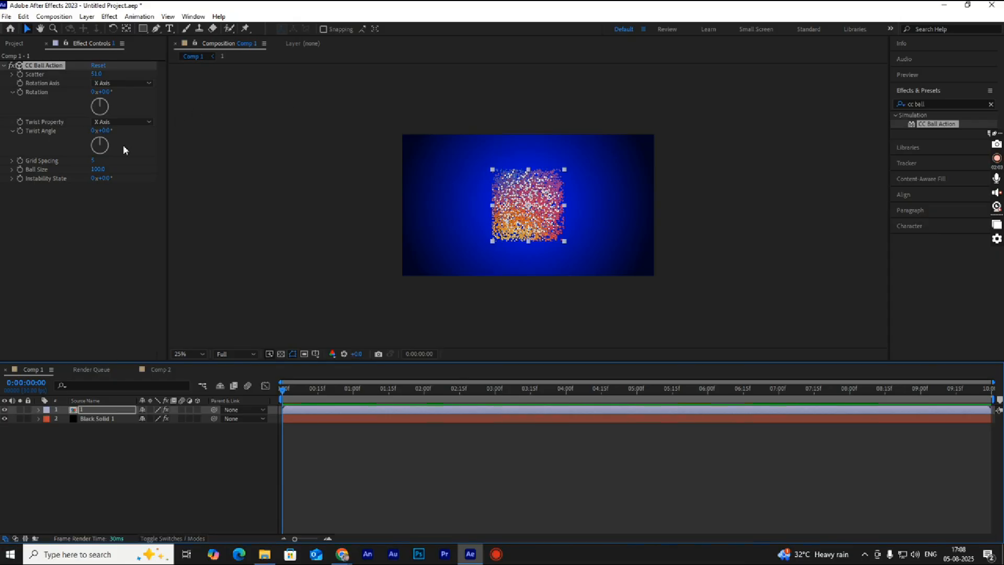
{"action": "left_click", "coordinate": [114, 166]}
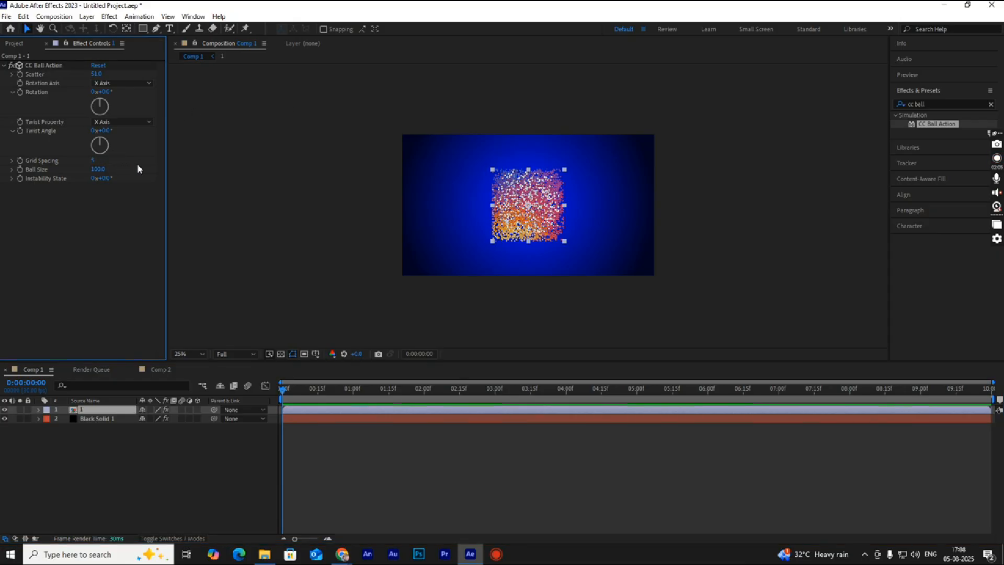
Set the CC Ball Action Rotation Axis to Z Axis and the Twist Angle to 60°
{"action": "left_click_drag", "start_coordinate": [94, 161], "coordinate": [105, 161]}
{"action": "left_click", "coordinate": [114, 84]}
{"action": "left_click", "coordinate": [127, 118]}
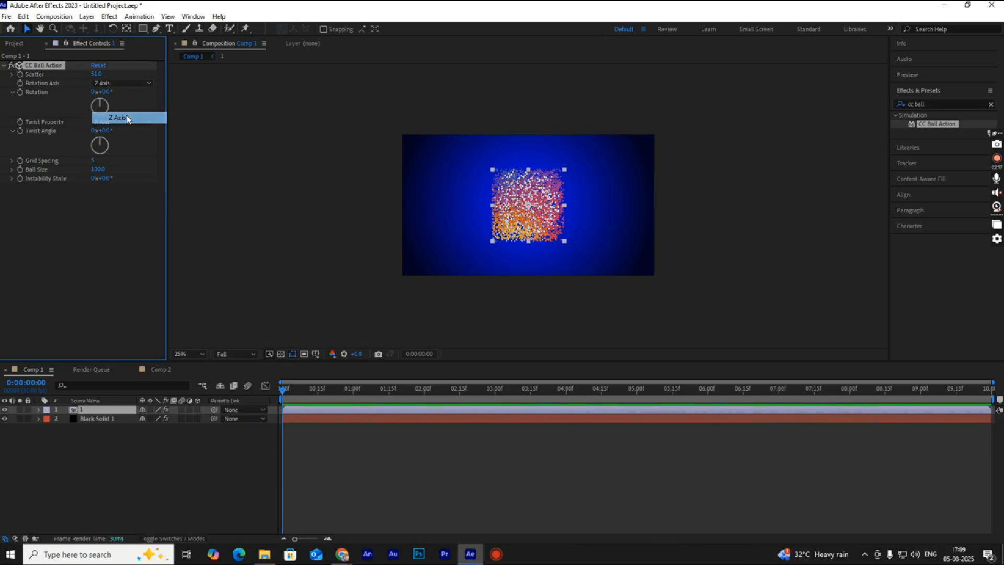
{"action": "left_click_drag", "start_coordinate": [113, 143], "coordinate": [108, 142]}
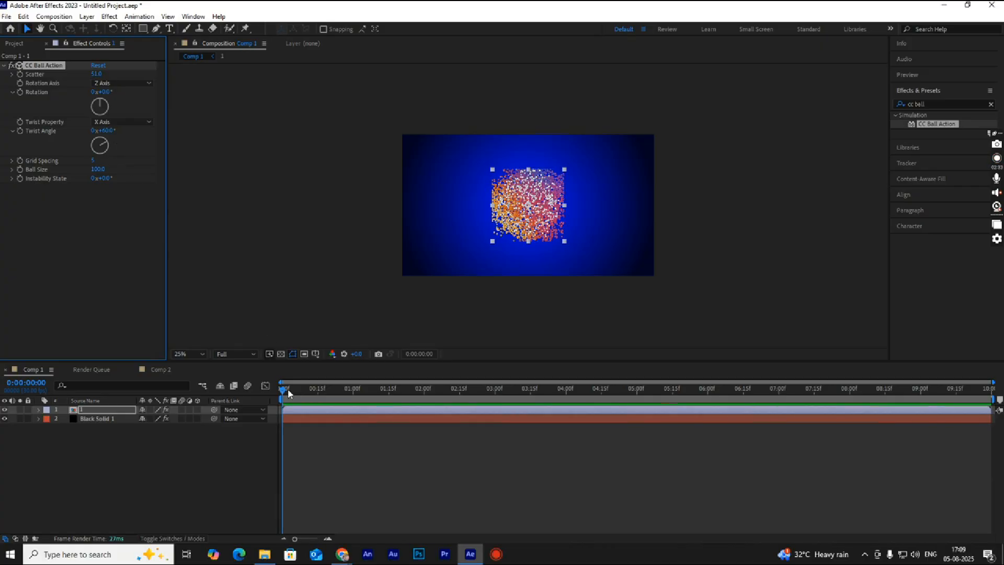
{"action": "mouse_move", "coordinate": [289, 390]}
{"action": "left_mouse_down"}
{"action": "mouse_move", "coordinate": [328, 392]}
{"action": "mouse_move", "coordinate": [282, 392]}
{"action": "left_mouse_up"}
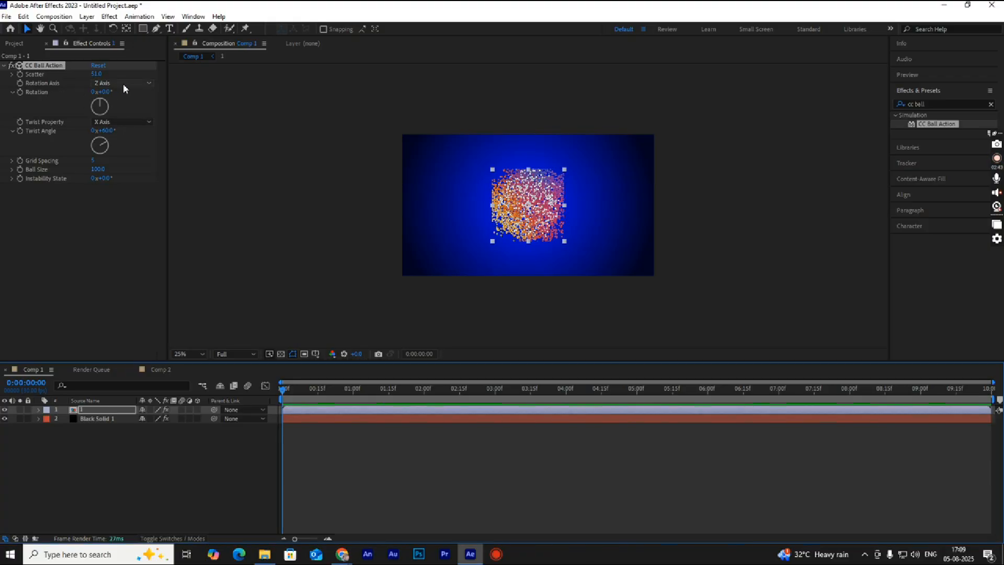
Set the Twist Property to Radius and the Twist Angle to 125°, and briefly play back the composition
{"action": "left_click", "coordinate": [131, 122]}
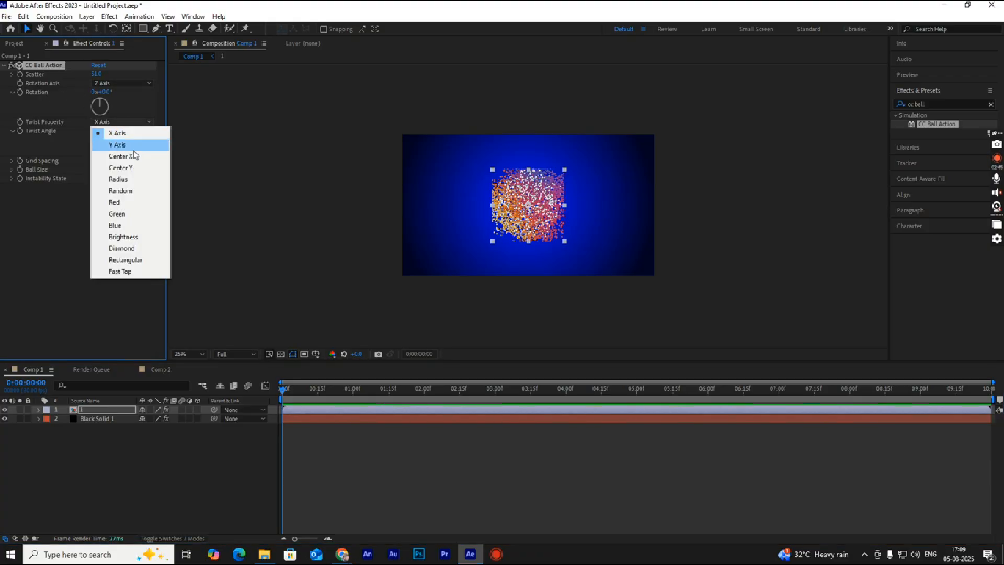
{"action": "left_click", "coordinate": [138, 180]}
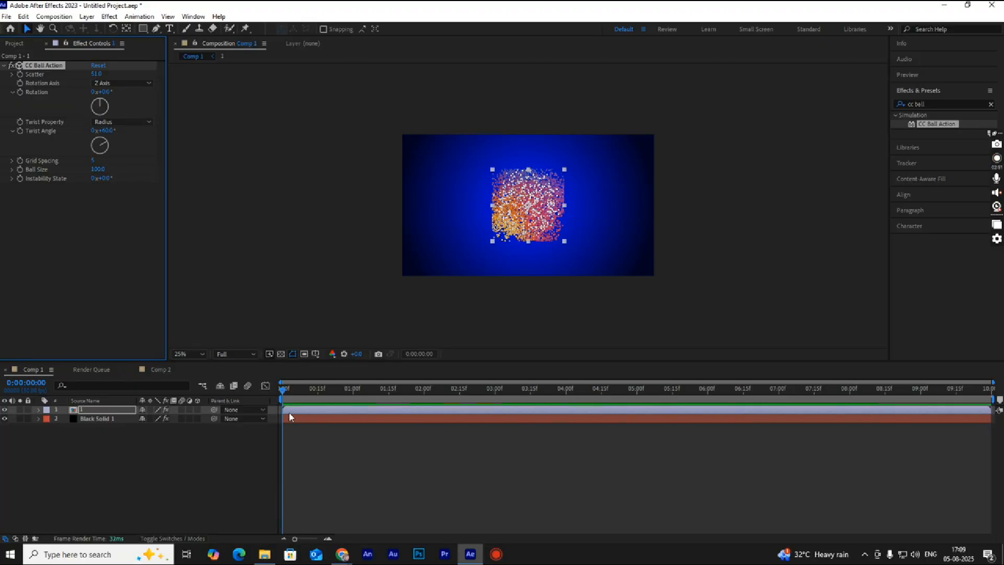
{"action": "left_click_drag", "start_coordinate": [110, 147], "coordinate": [108, 152]}
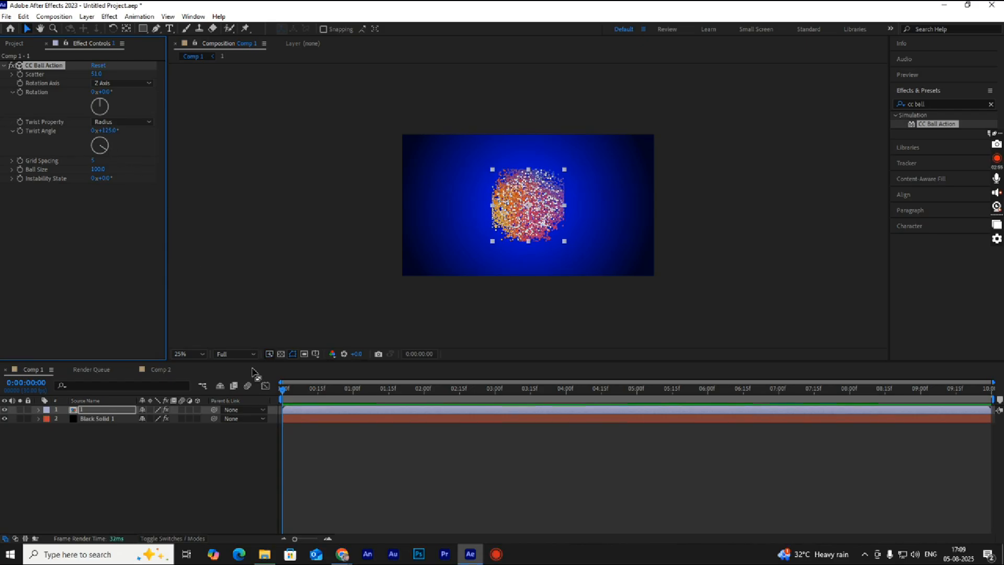
{"action": "key", "text": "space"}
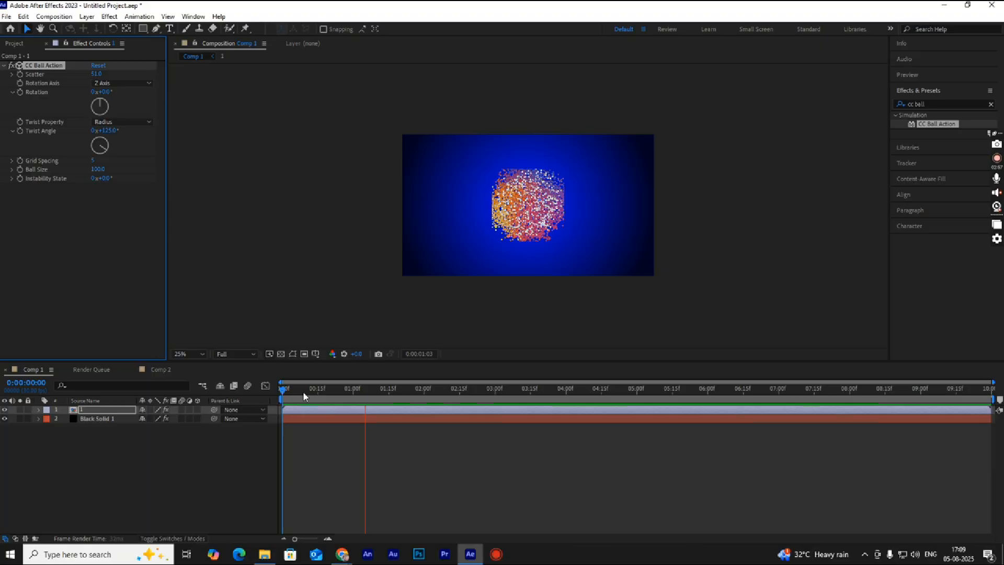
{"action": "key", "text": "space"}
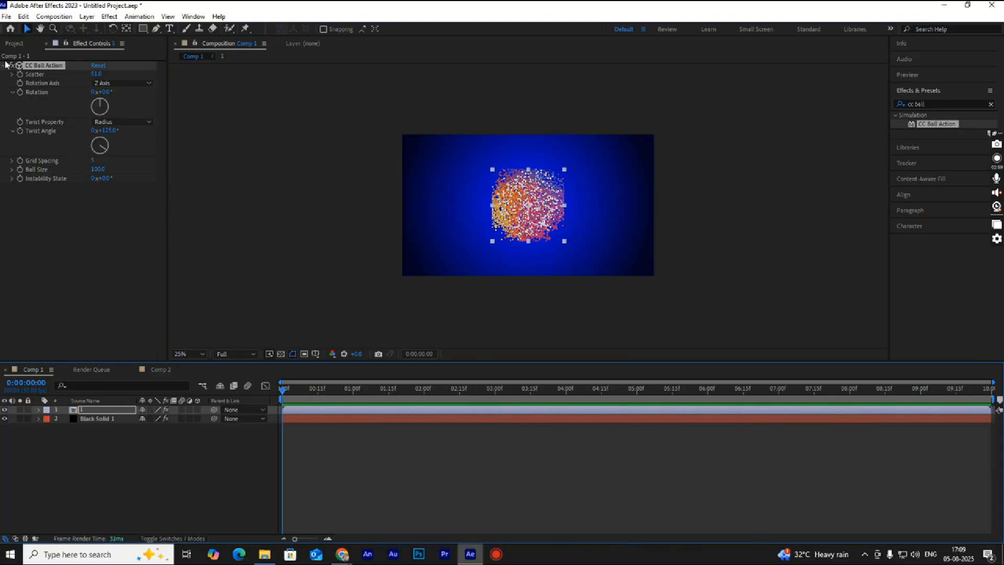
Keyframe Scatter and Twist Angle on the logo's first frame, and set both to 0 at 2 seconds
{"action": "left_click", "coordinate": [20, 74]}
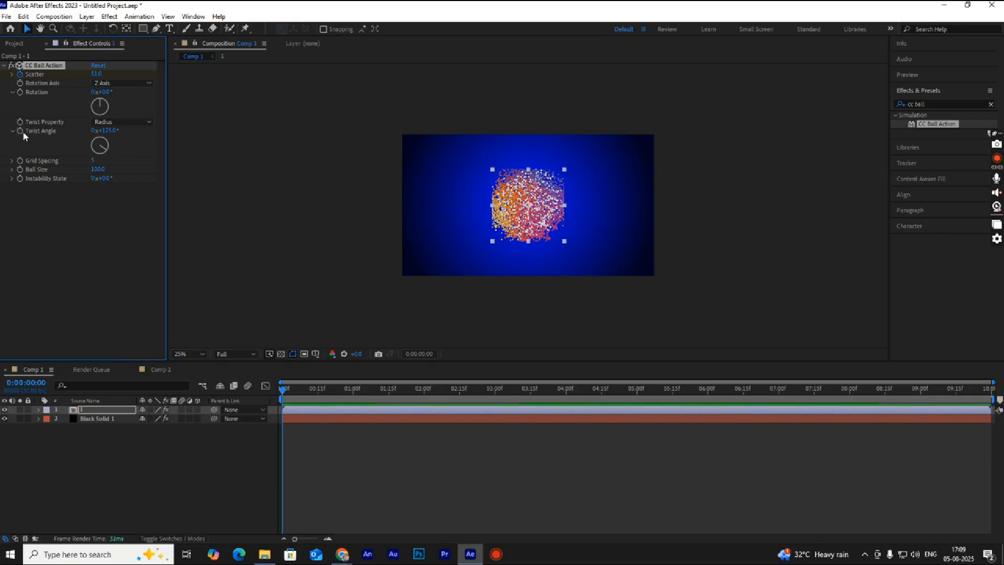
{"action": "key", "text": "u"}
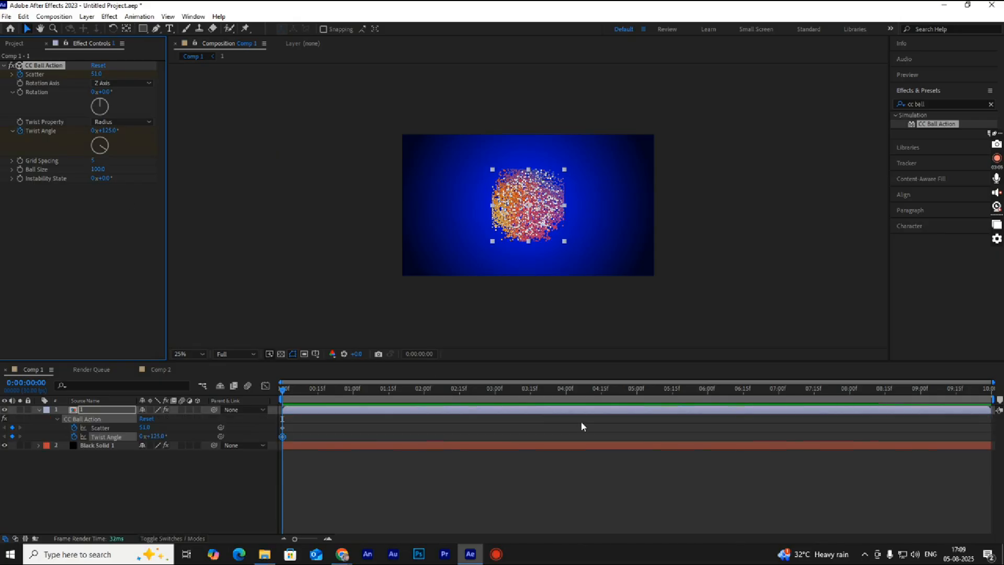
{"action": "left_click", "coordinate": [424, 390]}
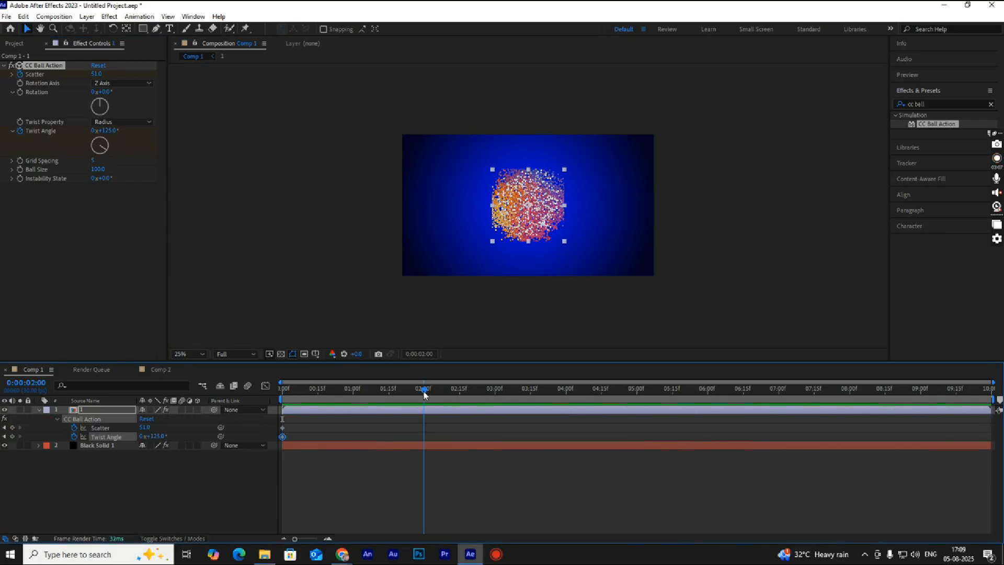
{"action": "left_click", "coordinate": [107, 130]}
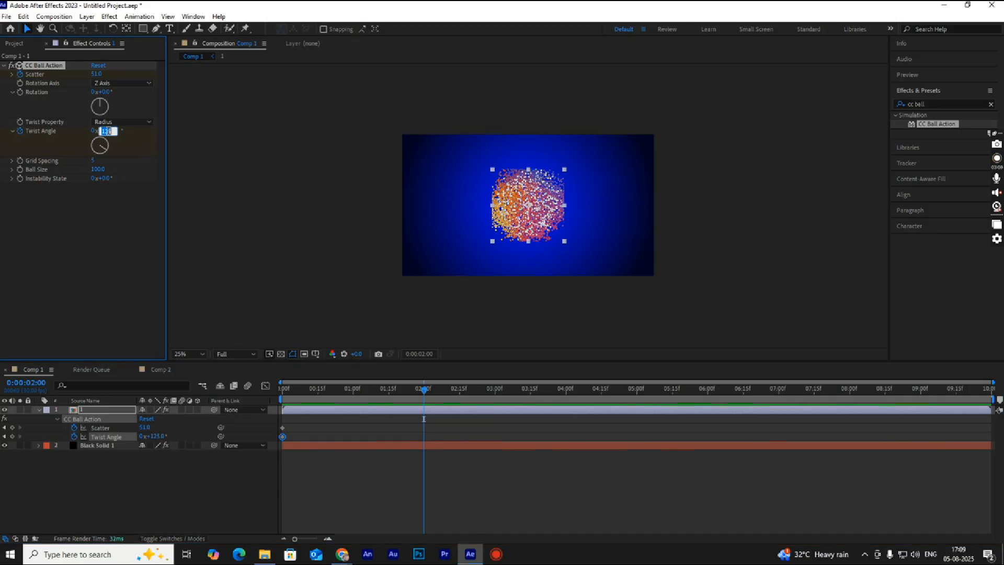
{"action": "type", "text": "0"}
{"action": "key", "text": "Return"}
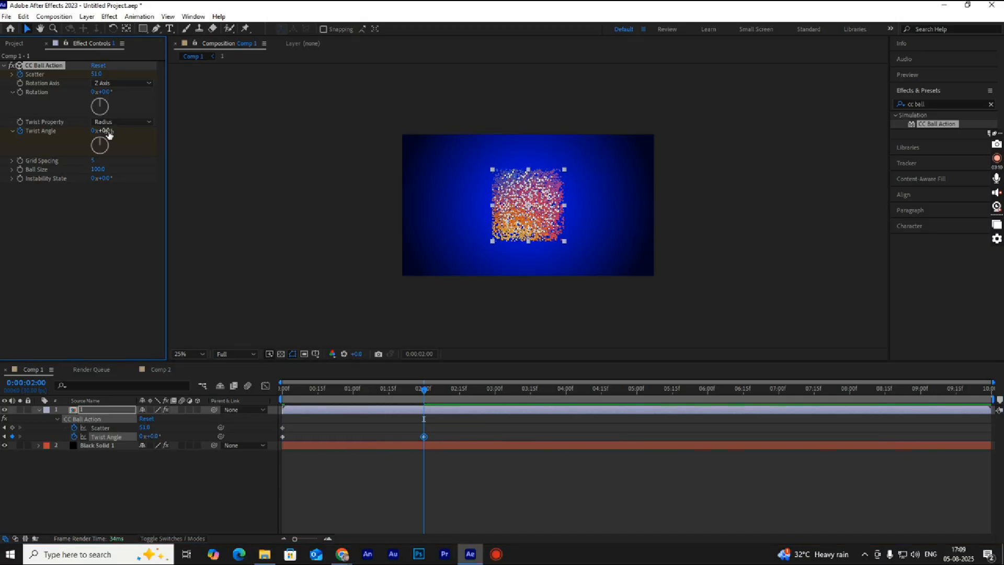
{"action": "left_click", "coordinate": [96, 74]}
{"action": "type", "text": "0"}
{"action": "key", "text": "Return"}
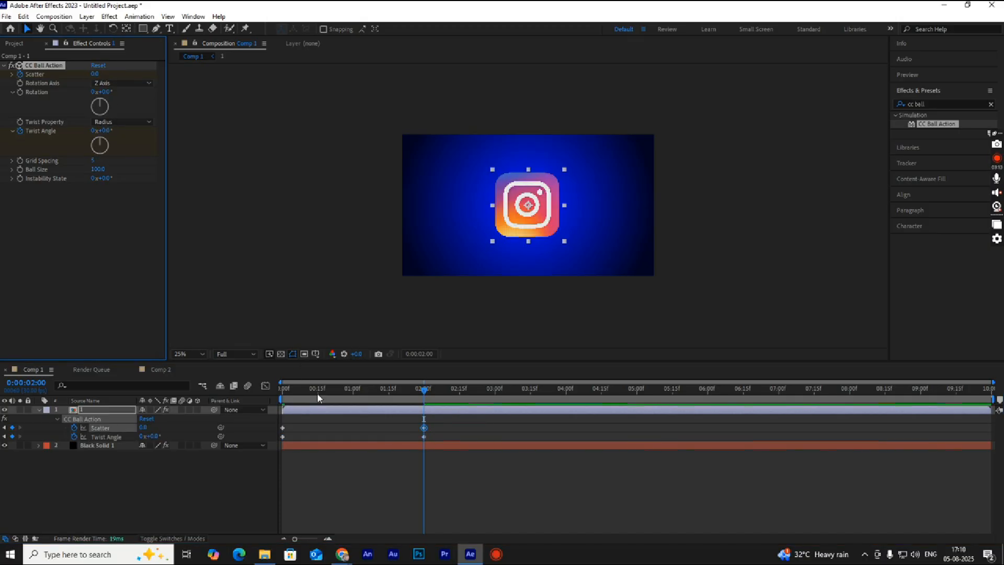
Play back the logo's ball animation from the first frame to past the 2-second keyframes
{"action": "key", "text": "Home"}
{"action": "key", "text": "space"}
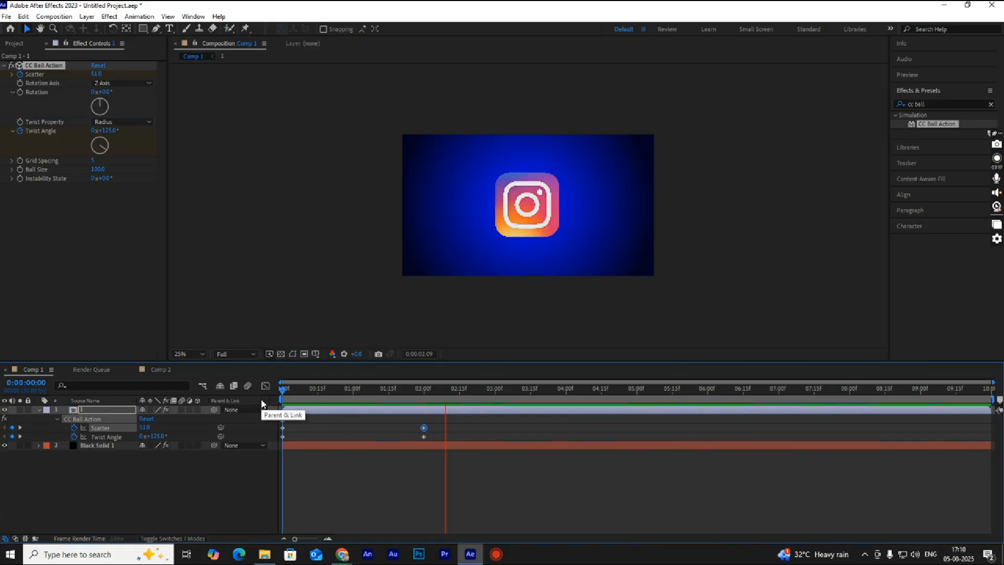
{"action": "key", "text": "space"}
Scale the Instagram logo layer to 95% and play back the enlarged animation from the first frame
{"action": "left_click", "coordinate": [104, 411]}
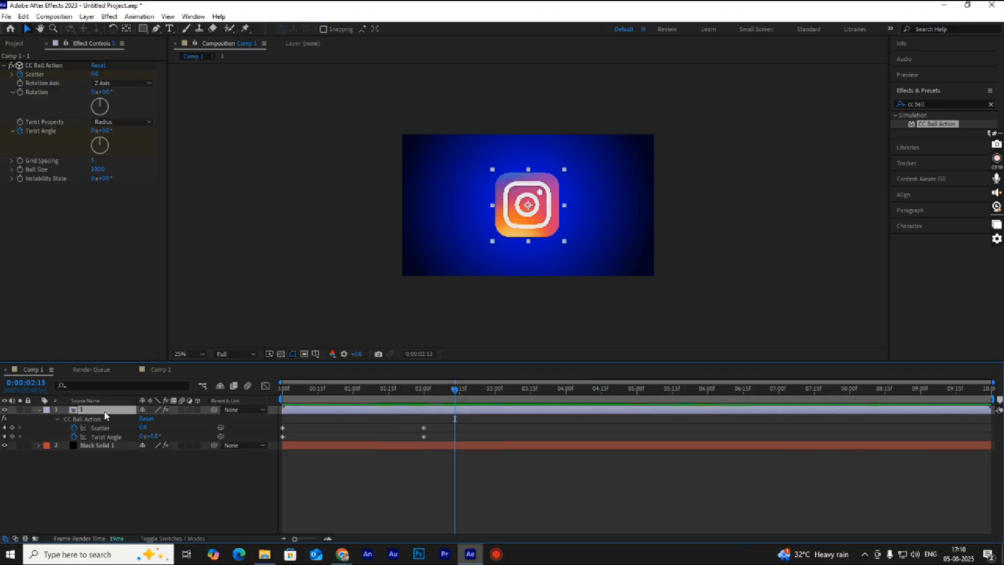
{"action": "key", "text": "s"}
{"action": "left_click_drag", "start_coordinate": [162, 419], "coordinate": [187, 420]}
{"action": "key", "text": "Home"}
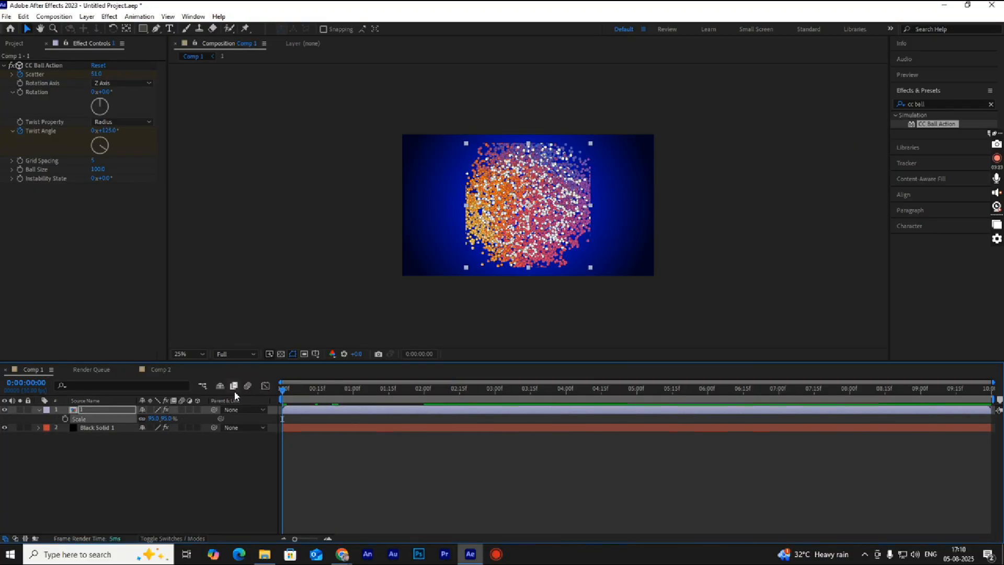
{"action": "key", "text": "space"}
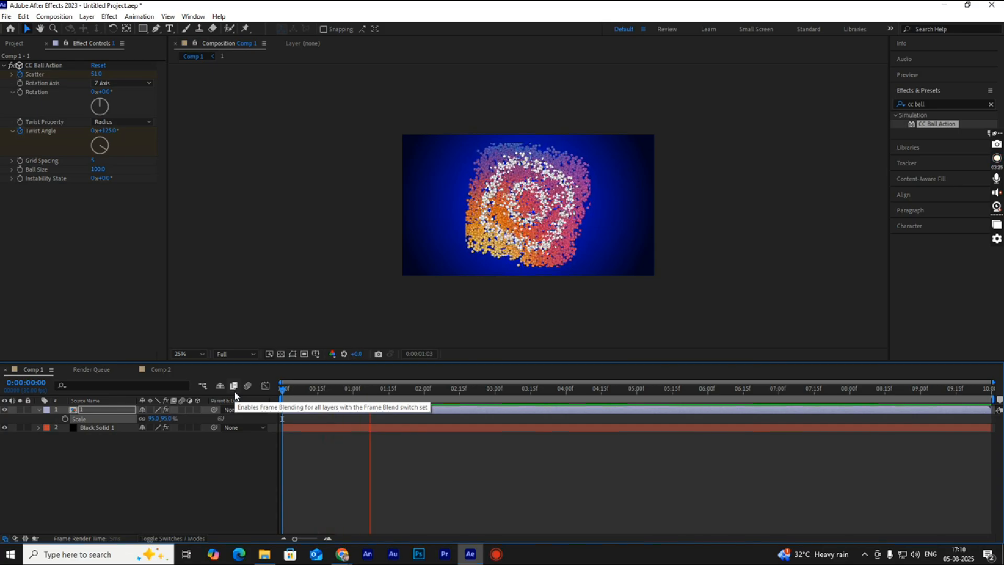
{"action": "key", "text": "space"}
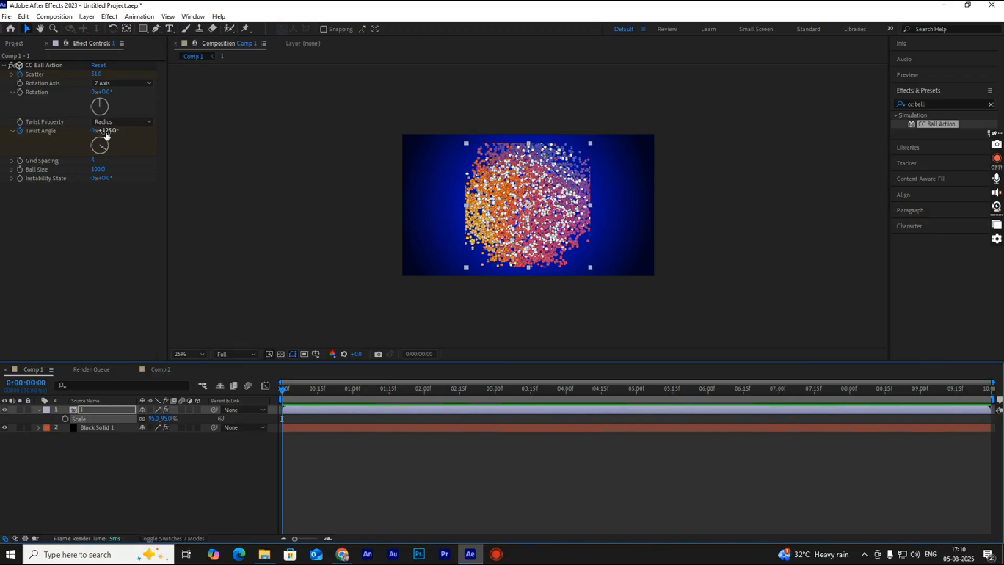
Set the Twist Angle at the first frame to one full revolution, 1x+0°
{"action": "left_click_drag", "start_coordinate": [105, 130], "coordinate": [306, 138]}
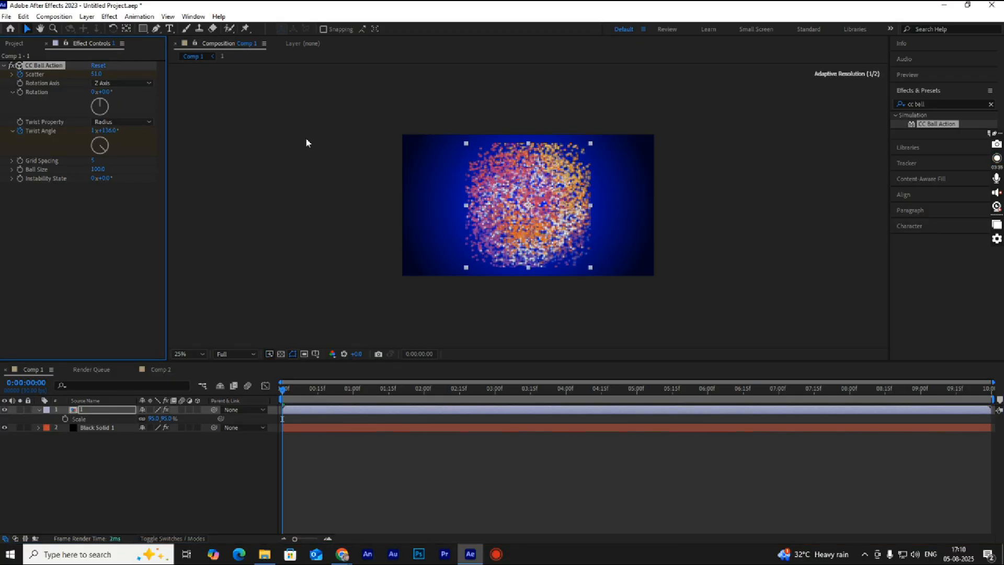
{"action": "left_click", "coordinate": [107, 130]}
{"action": "type", "text": "0"}
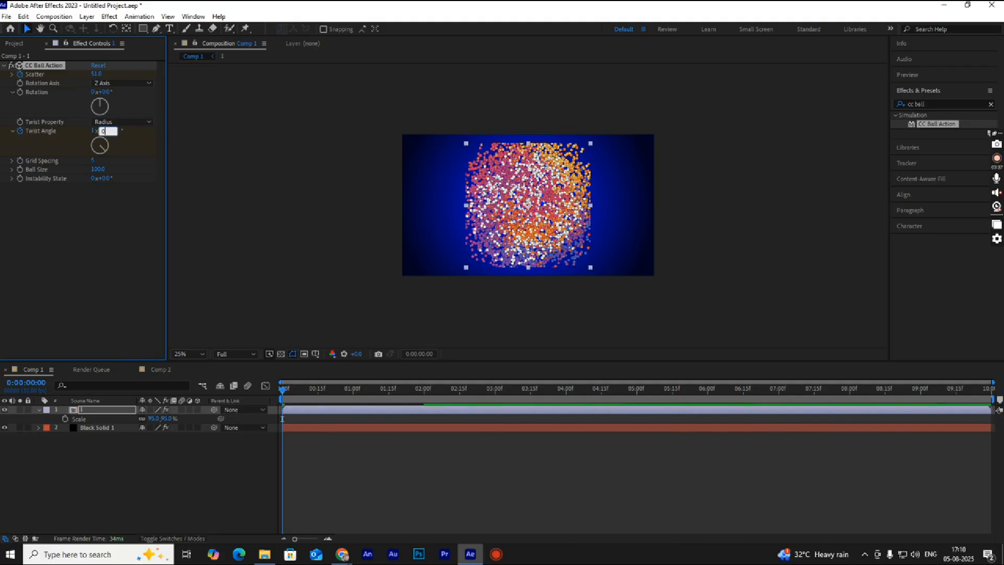
{"action": "key", "text": "Return"}
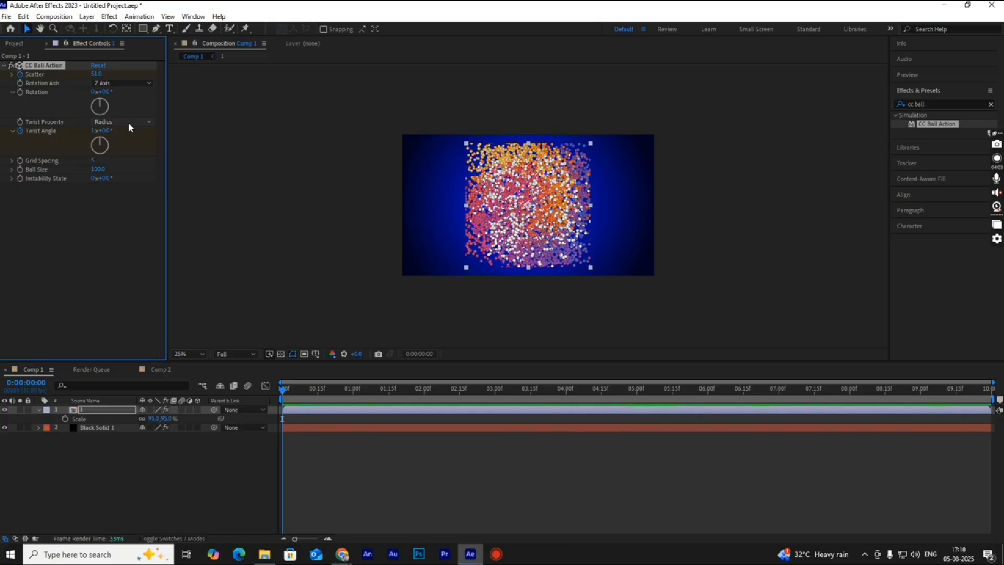
Play back the logo's twisting ball animation from the first frame to past 2 seconds
{"action": "key", "text": "space"}
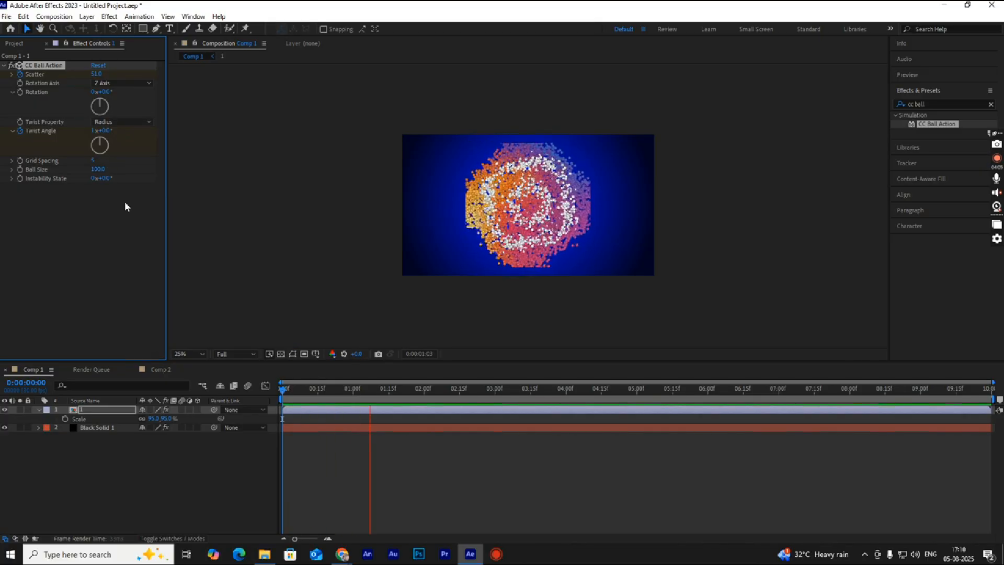
{"action": "key", "text": "space"}
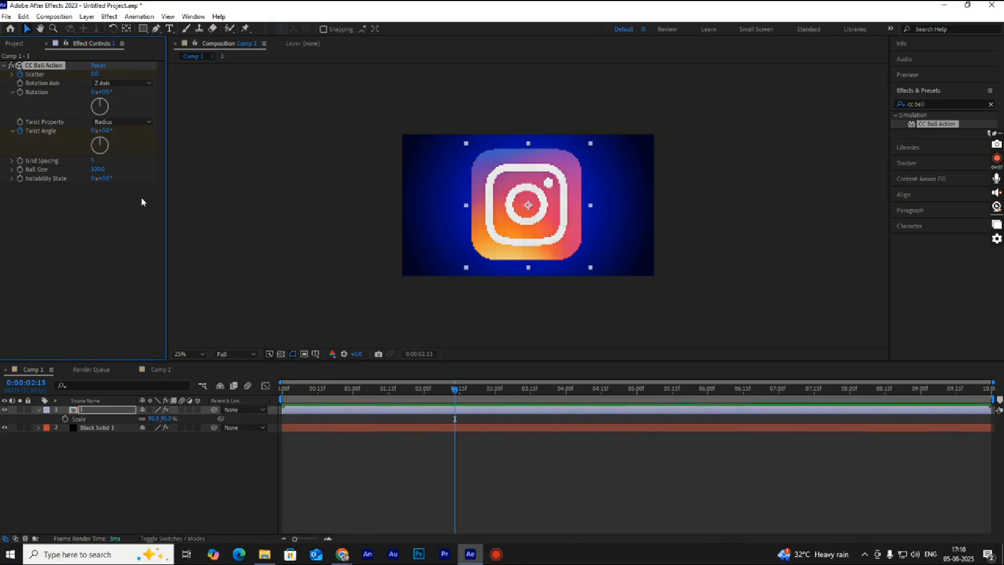
{"action": "left_click", "coordinate": [353, 389]}
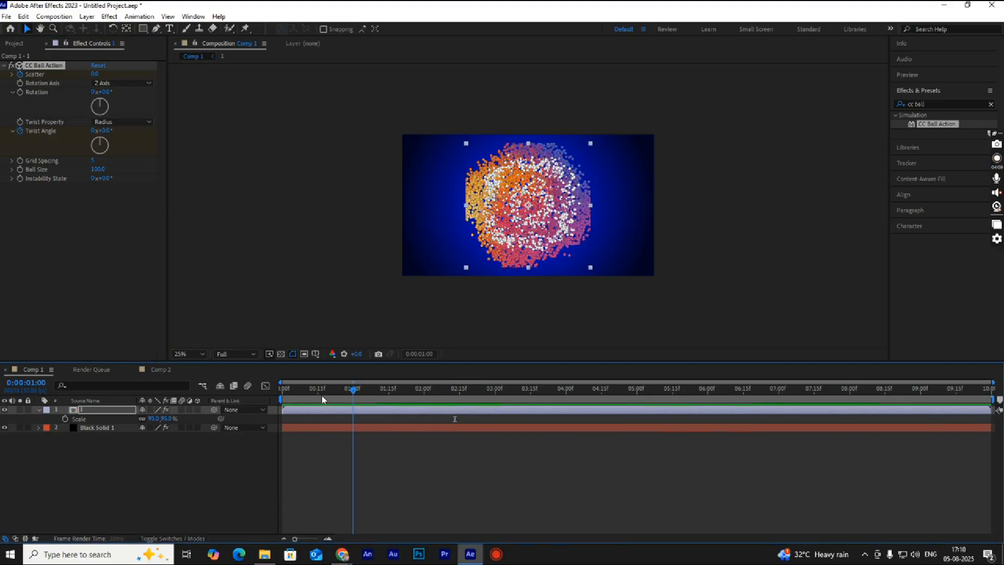
Set the Twist Angle at the first frame to -1x+0° and play back the reversed twist
{"action": "key", "text": "Home"}
{"action": "left_click", "coordinate": [94, 131]}
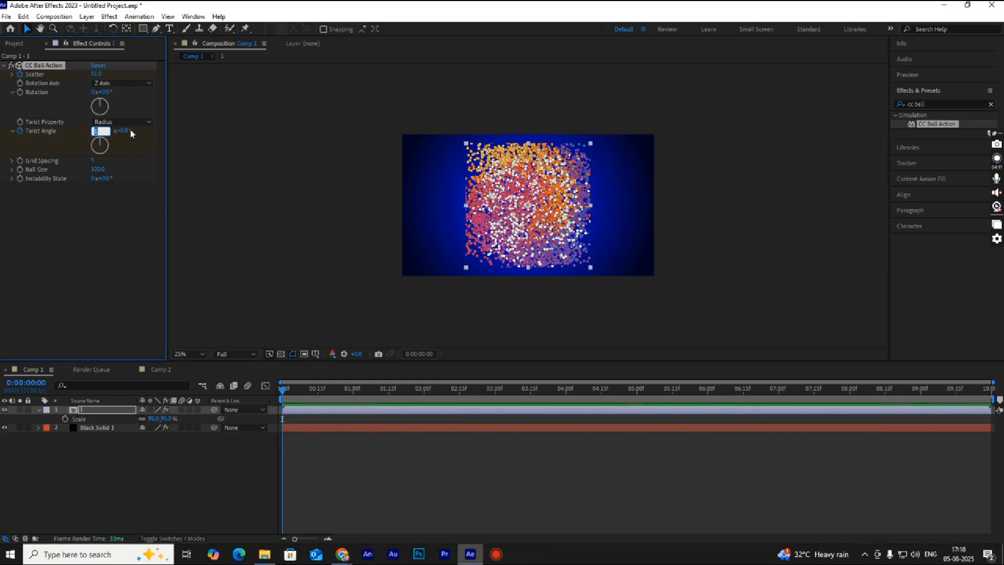
{"action": "type", "text": "-1"}
{"action": "key", "text": "Return"}
{"action": "key", "text": "space"}
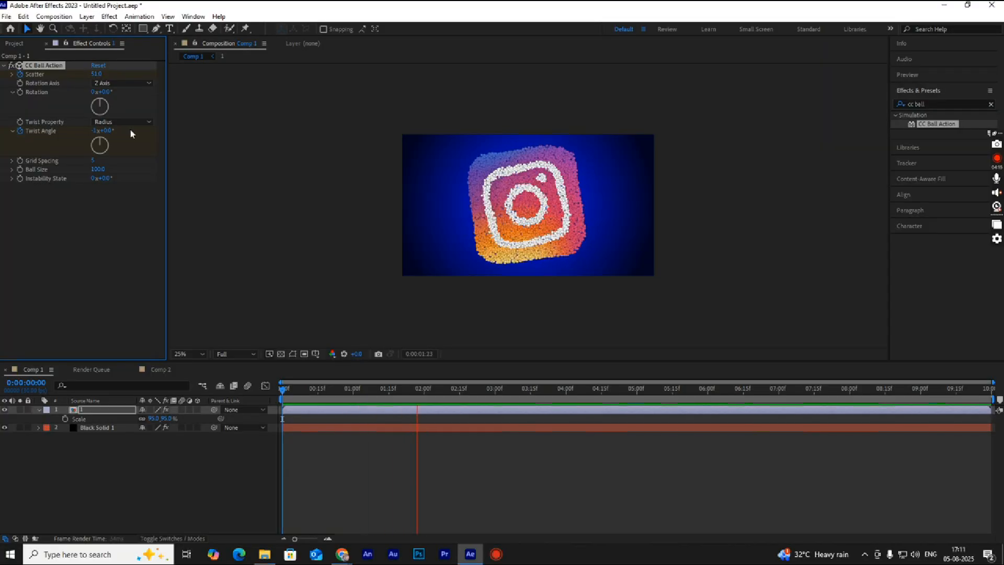
{"action": "key", "text": "space"}
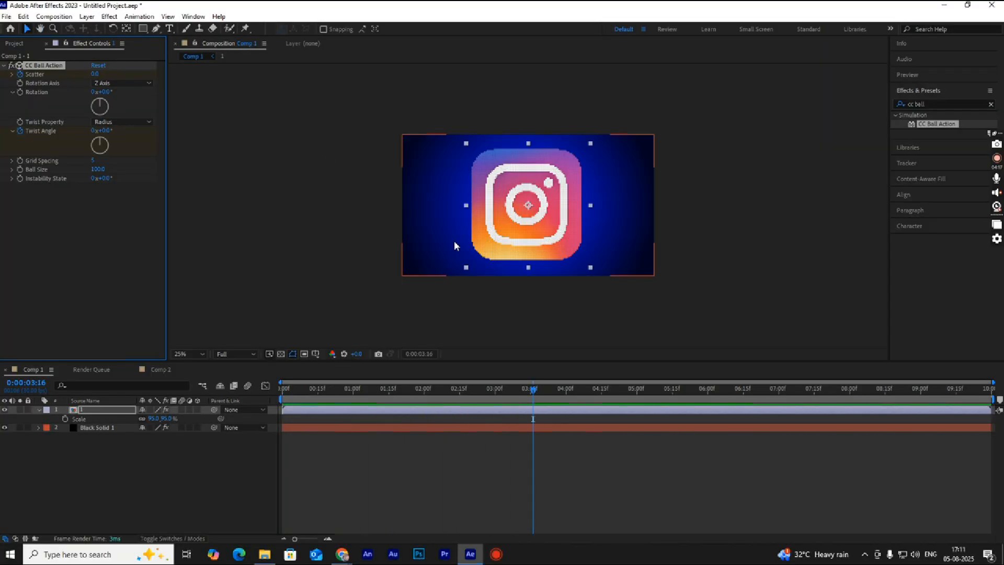
Reduce the CC Ball Action Ball Size to 82 and play back the animation from the first frame
{"action": "mouse_move", "coordinate": [369, 391]}
{"action": "left_mouse_down"}
{"action": "mouse_move", "coordinate": [301, 396]}
{"action": "mouse_move", "coordinate": [473, 400]}
{"action": "mouse_move", "coordinate": [303, 400]}
{"action": "mouse_move", "coordinate": [375, 399]}
{"action": "left_mouse_up"}
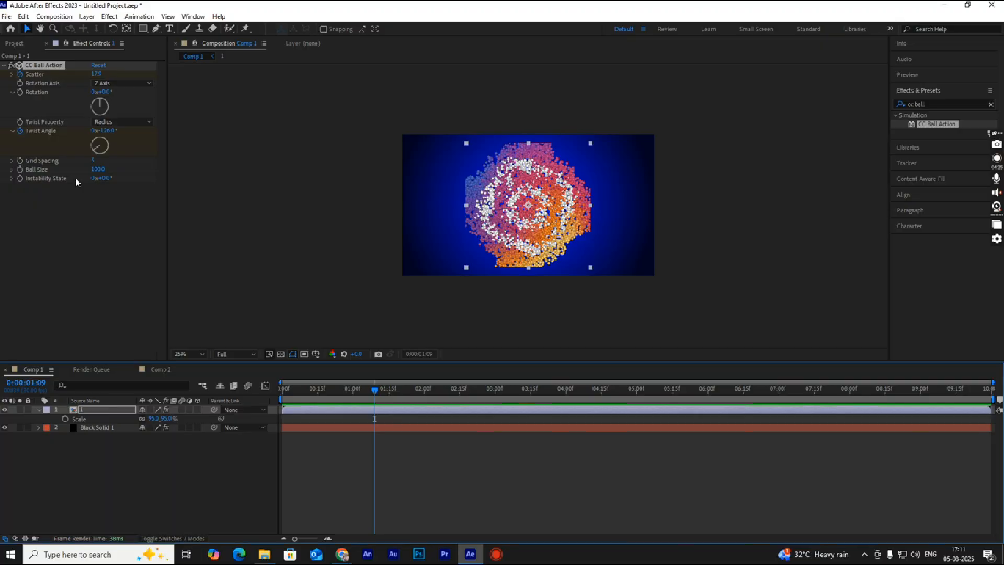
{"action": "left_click_drag", "start_coordinate": [97, 169], "coordinate": [89, 170]}
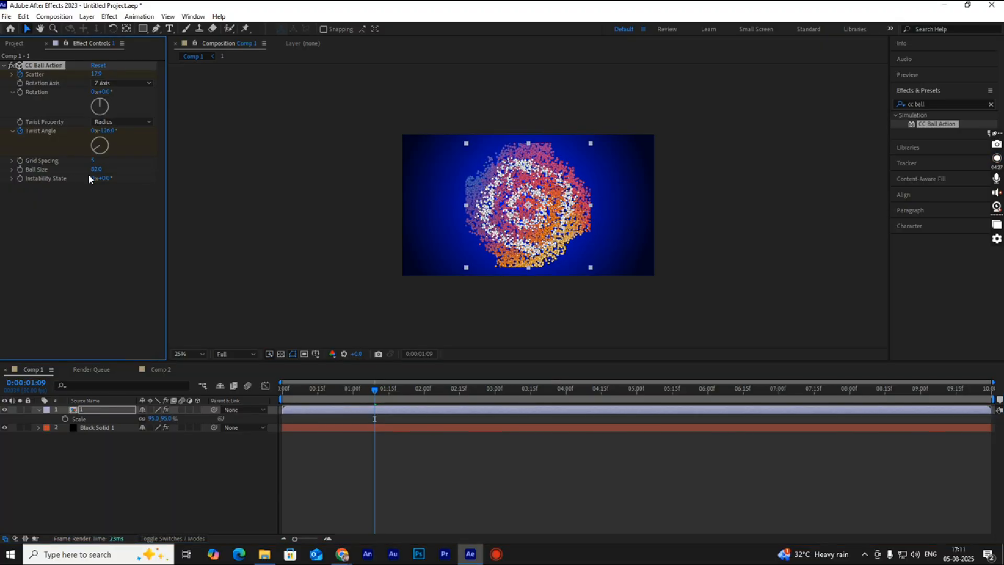
{"action": "key", "text": "space"}
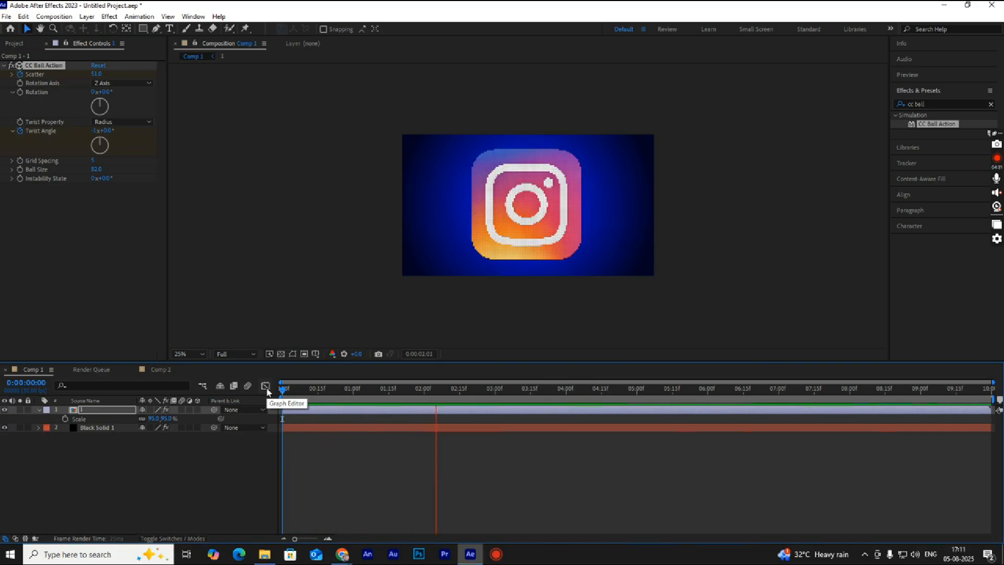
{"action": "key", "text": "space"}
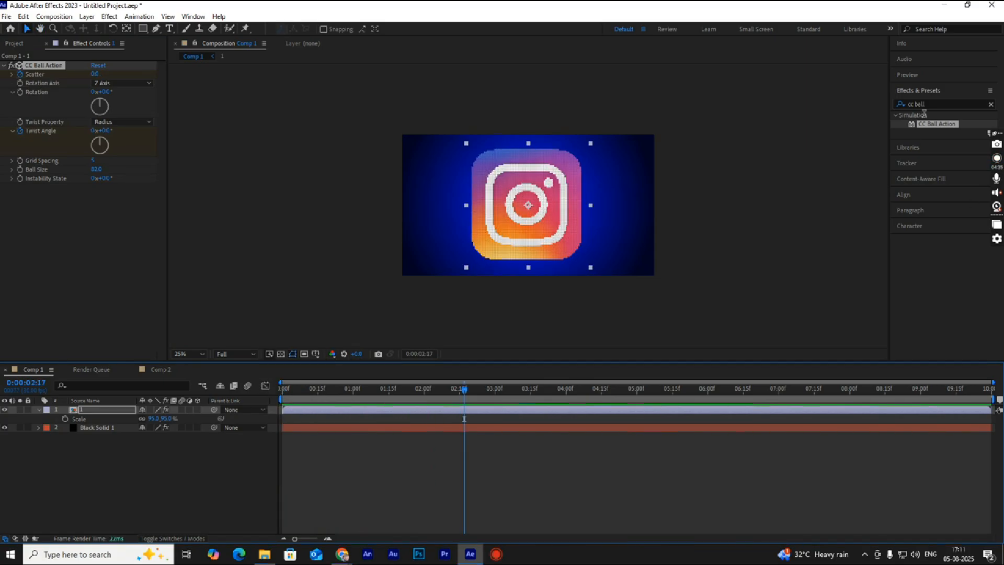
Search the effects for "fast", apply CC Radial Fast Blur to the logo layer, and play back the blurred animation from the first frame
{"action": "left_click", "coordinate": [896, 103]}
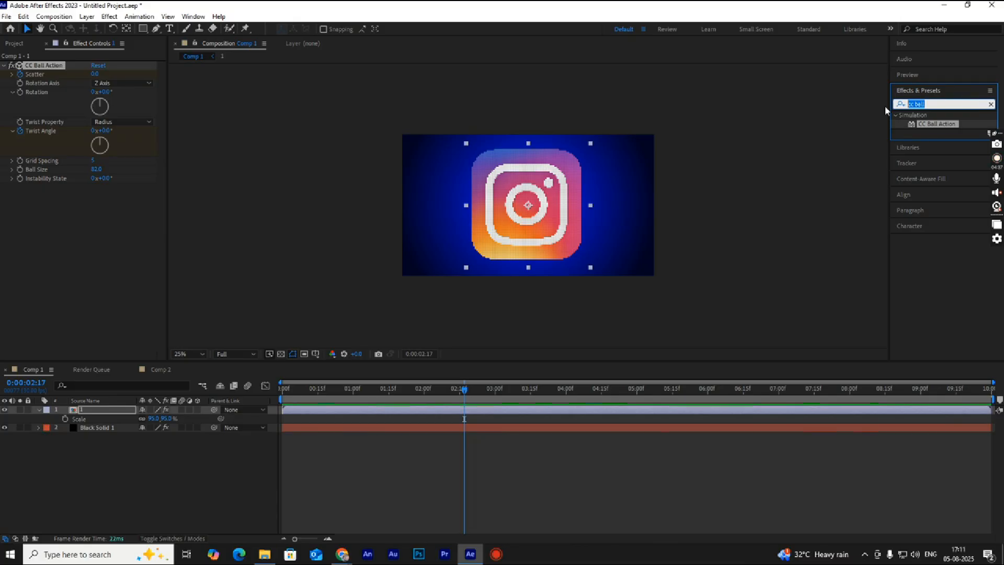
{"action": "type", "text": "fast"}
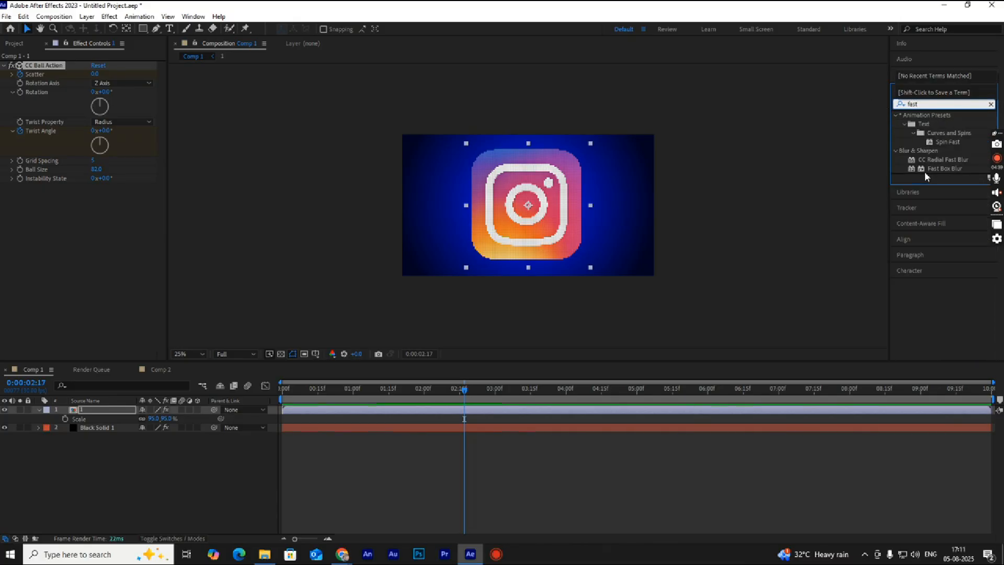
{"action": "left_click", "coordinate": [951, 160]}
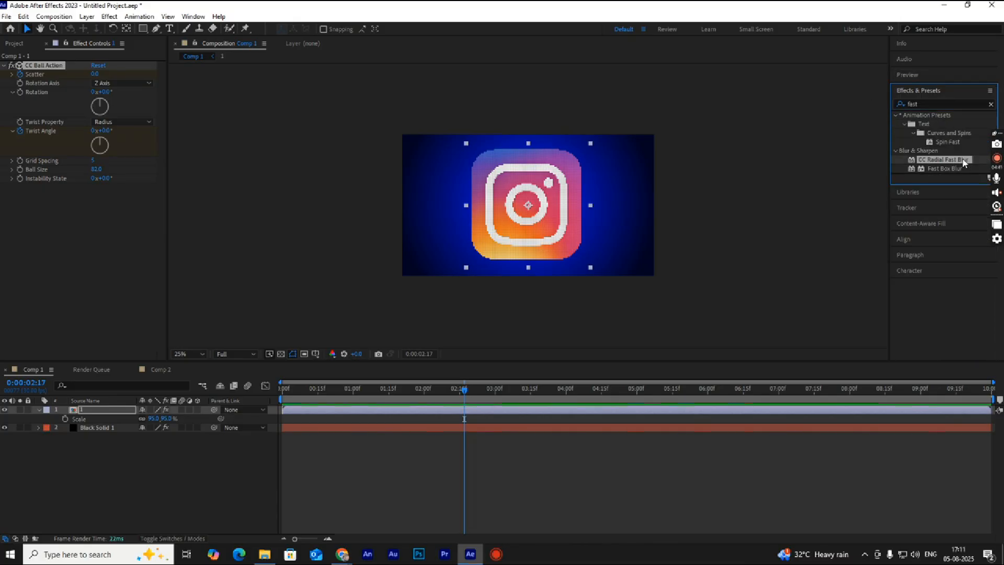
{"action": "left_click_drag", "start_coordinate": [964, 159], "coordinate": [561, 210]}
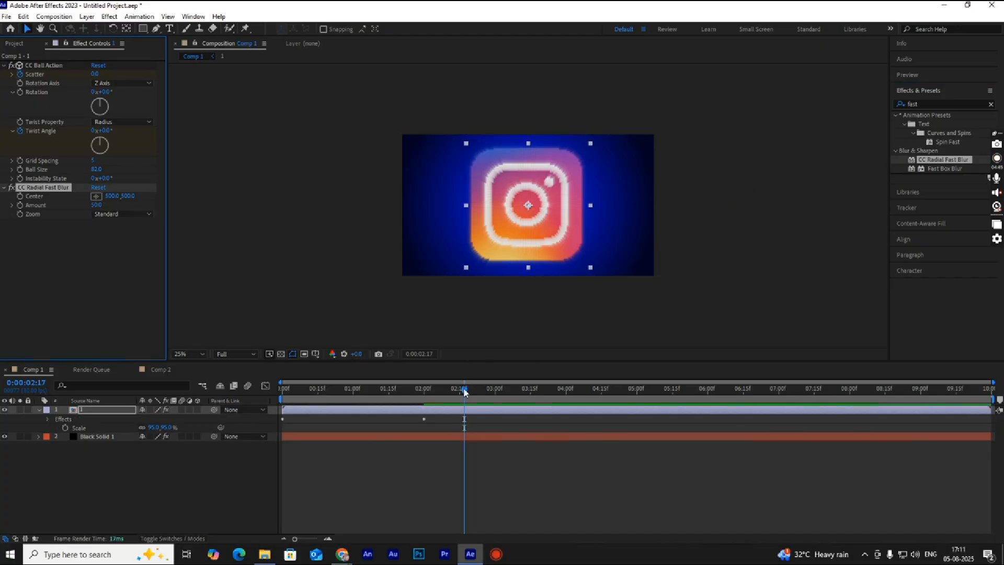
{"action": "left_click_drag", "start_coordinate": [464, 392], "coordinate": [283, 393]}
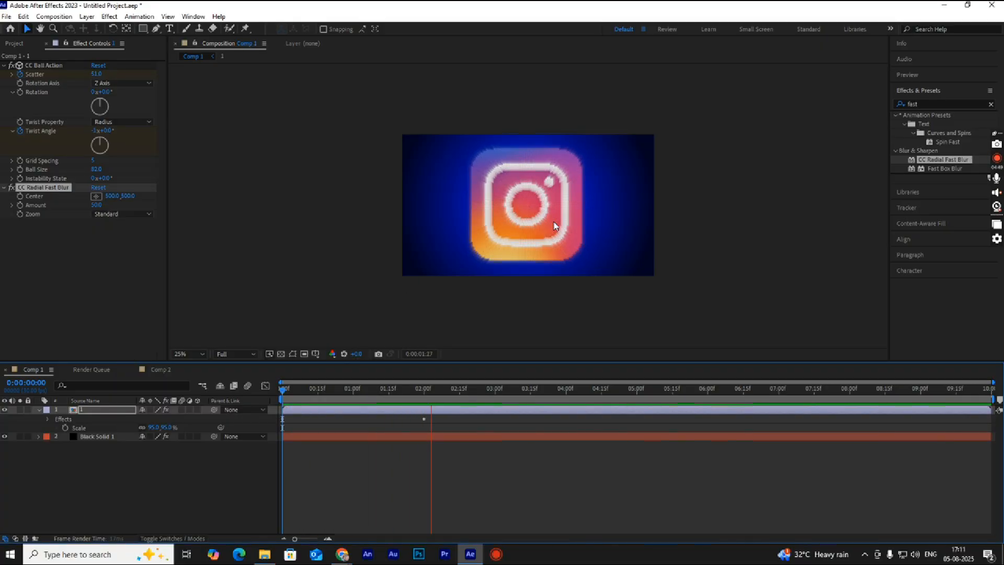
{"action": "key", "text": "space"}
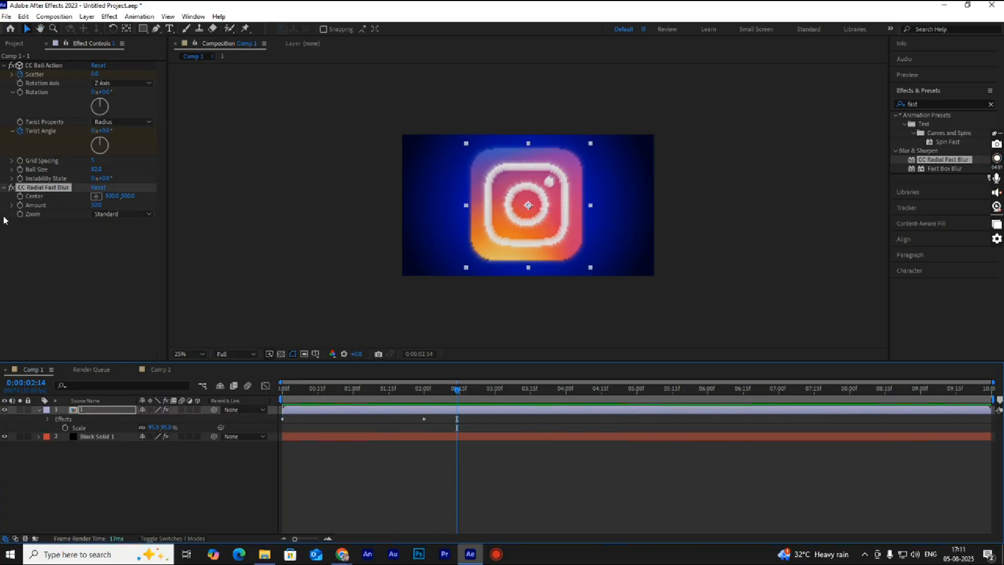
Keyframe the CC Radial Fast Blur Amount at the first frame and set it to 0 at 2 seconds
{"action": "mouse_move", "coordinate": [96, 206]}
{"action": "left_mouse_down"}
{"action": "mouse_move", "coordinate": [124, 208]}
{"action": "mouse_move", "coordinate": [73, 216]}
{"action": "mouse_move", "coordinate": [111, 220]}
{"action": "mouse_move", "coordinate": [103, 222]}
{"action": "left_mouse_up"}
{"action": "key", "text": "Home"}
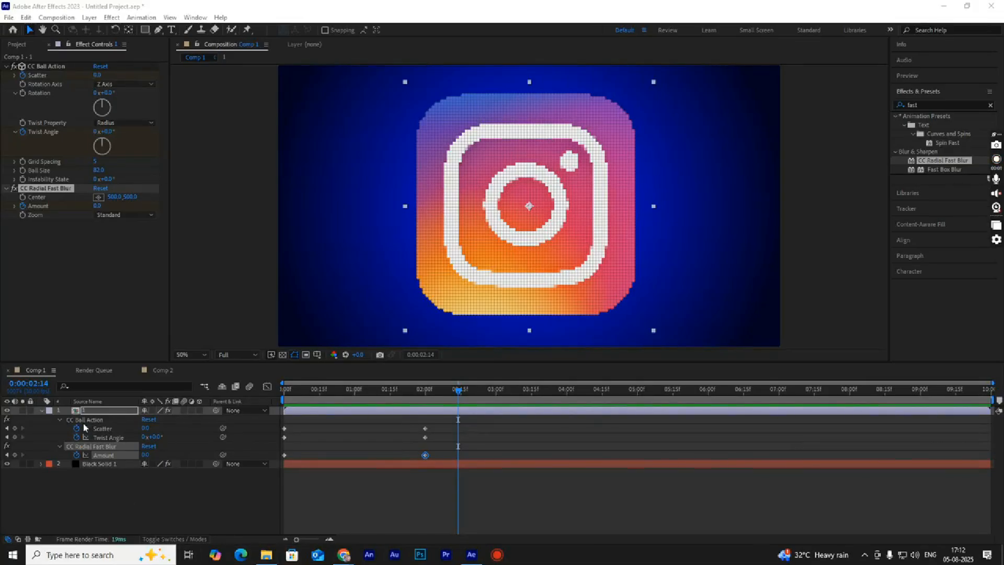
Duplicate the logo layer and delete CC Ball Action and CC Radial Fast Blur from the upper copy
{"action": "left_click", "coordinate": [111, 414]}
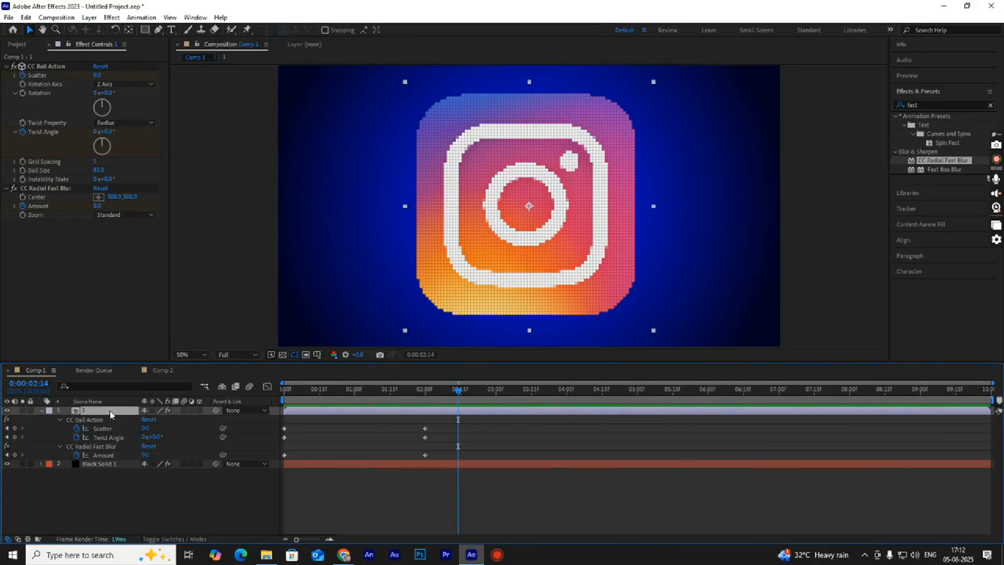
{"action": "key", "text": "ctrl+d"}
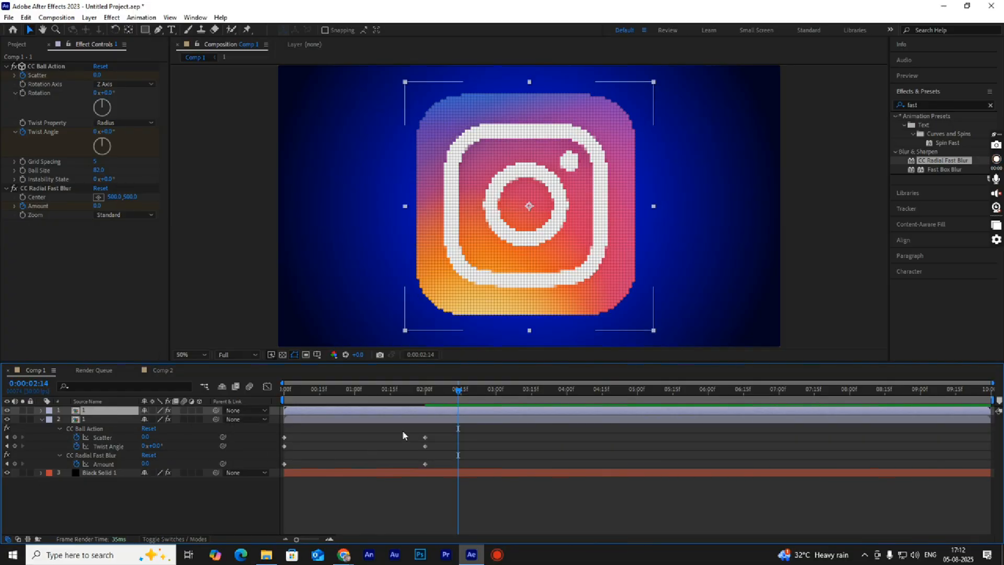
{"action": "left_click", "coordinate": [369, 390]}
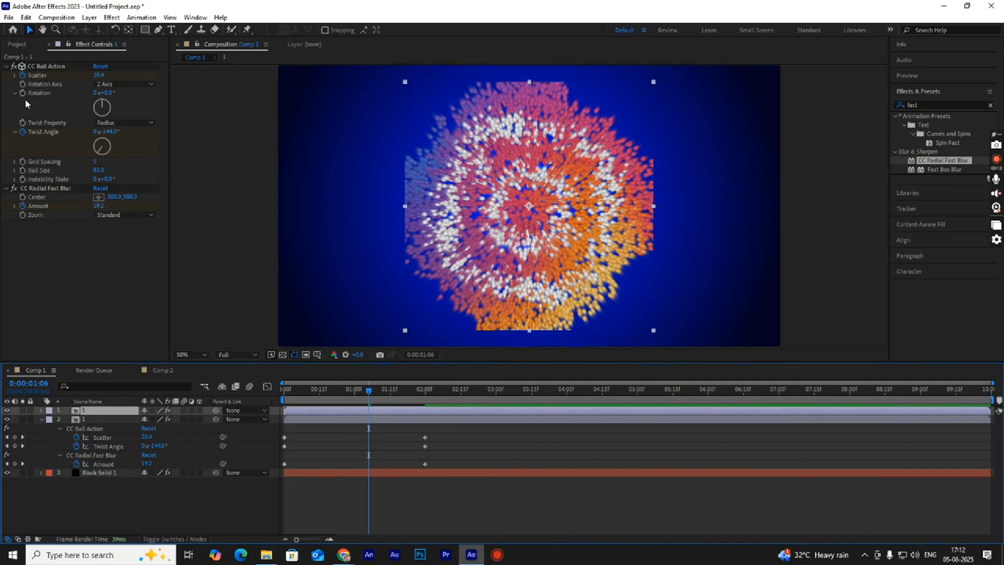
{"action": "left_click", "coordinate": [69, 68]}
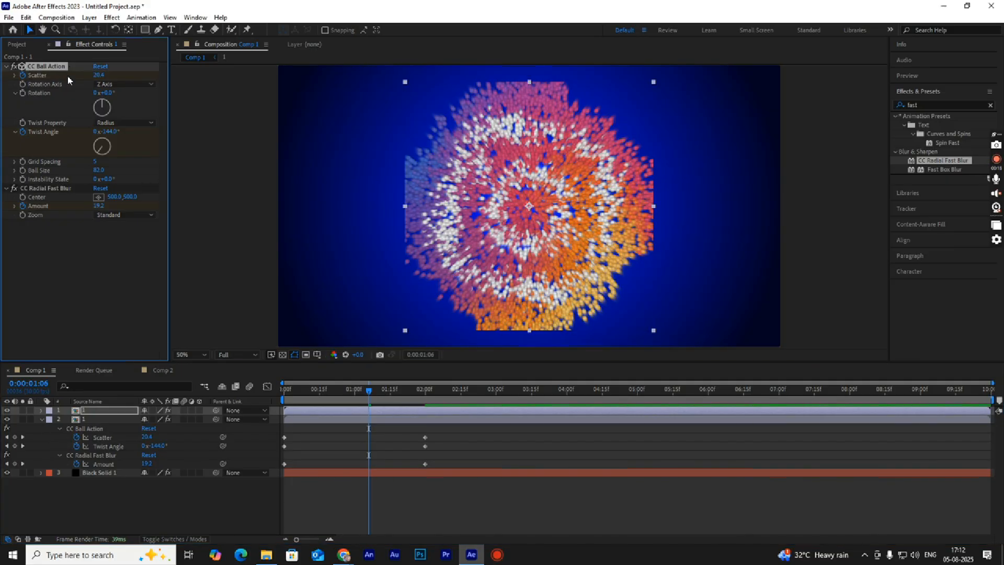
{"action": "key", "text": "Delete"}
{"action": "left_click", "coordinate": [57, 68]}
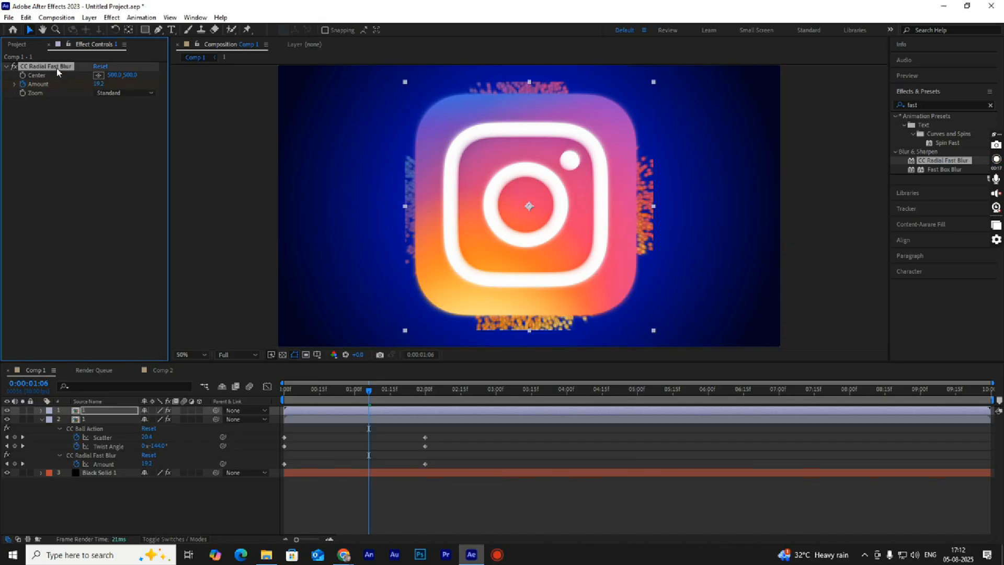
{"action": "key", "text": "Delete"}
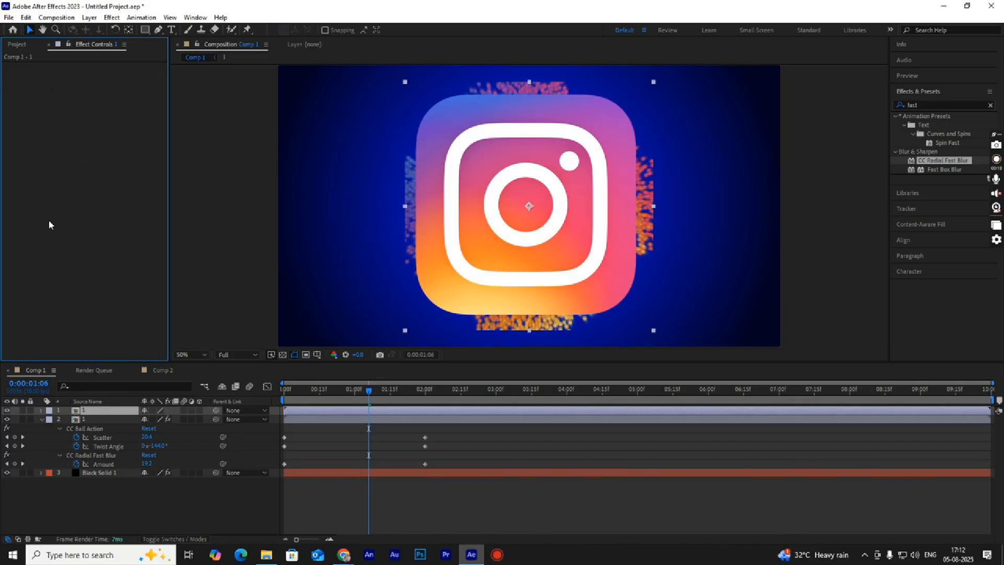
Show the Scale values of both logo layers to compare their sizes
{"action": "left_click", "coordinate": [105, 420]}
{"action": "key", "text": "s"}
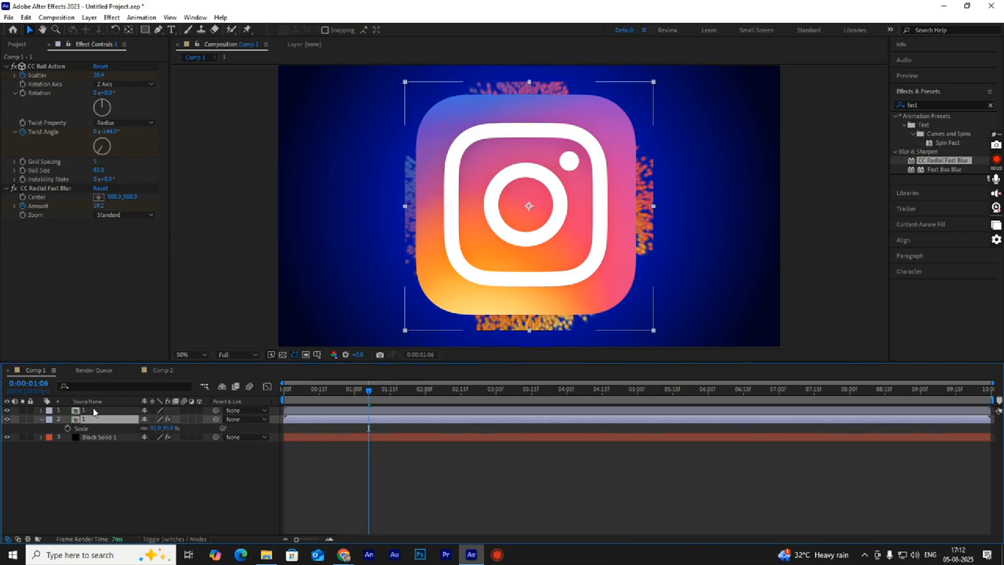
{"action": "left_click", "coordinate": [93, 409]}
{"action": "key", "text": "s"}
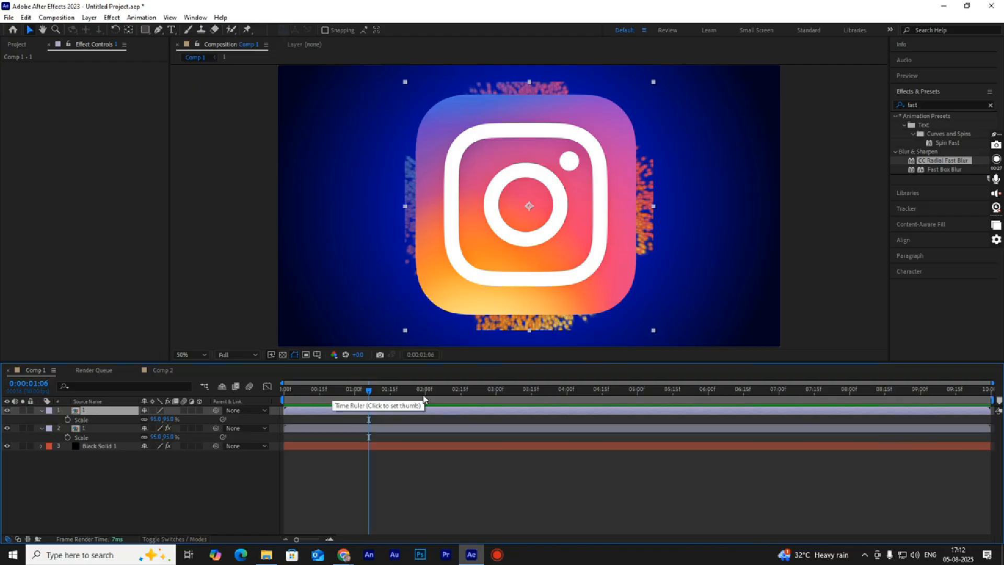
Hide the effect-free logo copy and keyframe the ball-effect layer's Opacity from 100% at 2 seconds to 0% at 0:00:02:05
{"action": "left_click", "coordinate": [7, 410]}
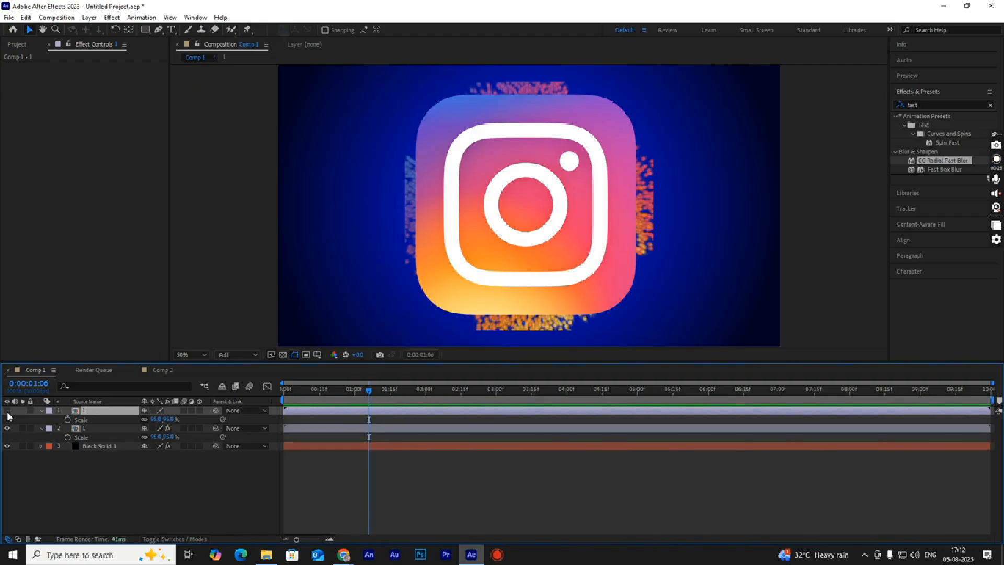
{"action": "left_click", "coordinate": [469, 432]}
{"action": "key", "text": "u"}
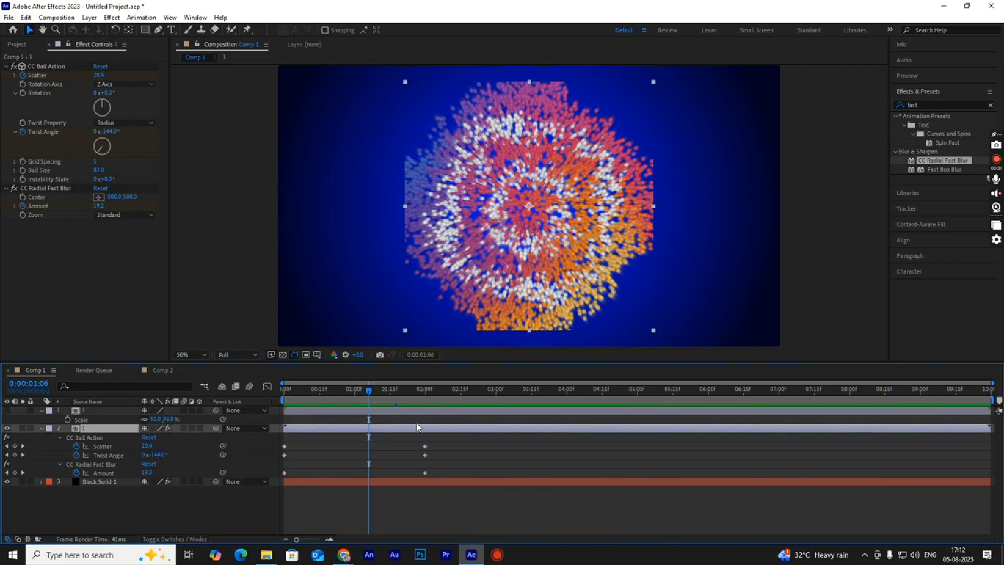
{"action": "left_click_drag", "start_coordinate": [418, 398], "coordinate": [427, 396]}
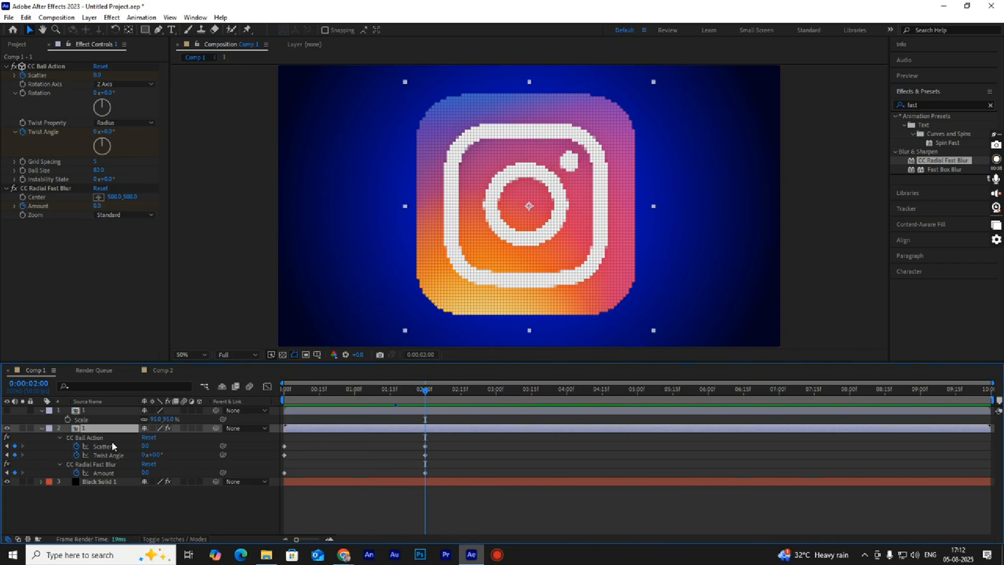
{"action": "key", "text": "t"}
{"action": "left_click", "coordinate": [68, 437]}
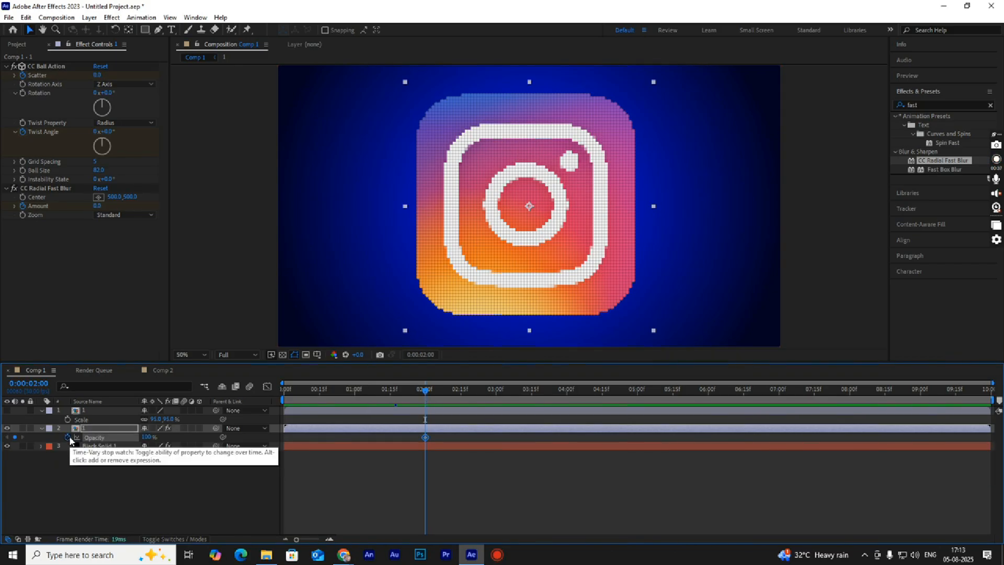
{"action": "key", "text": "u"}
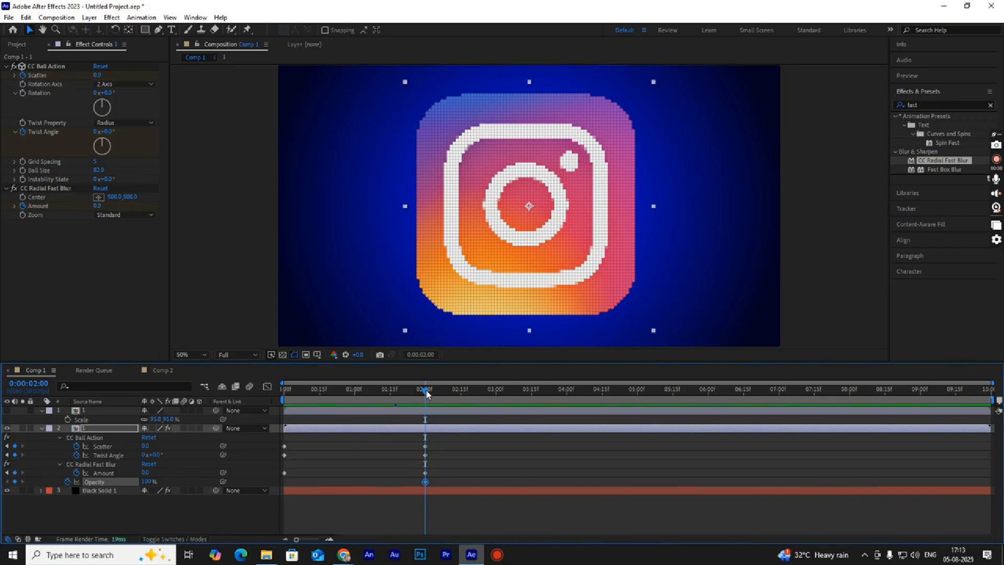
{"action": "left_click_drag", "start_coordinate": [426, 391], "coordinate": [437, 391]}
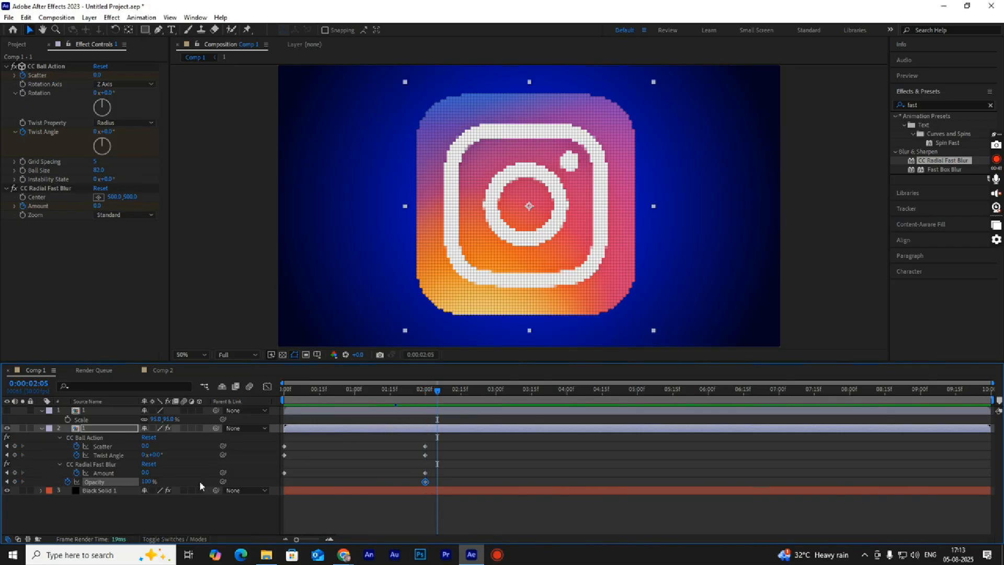
{"action": "left_click_drag", "start_coordinate": [155, 482], "coordinate": [53, 489]}
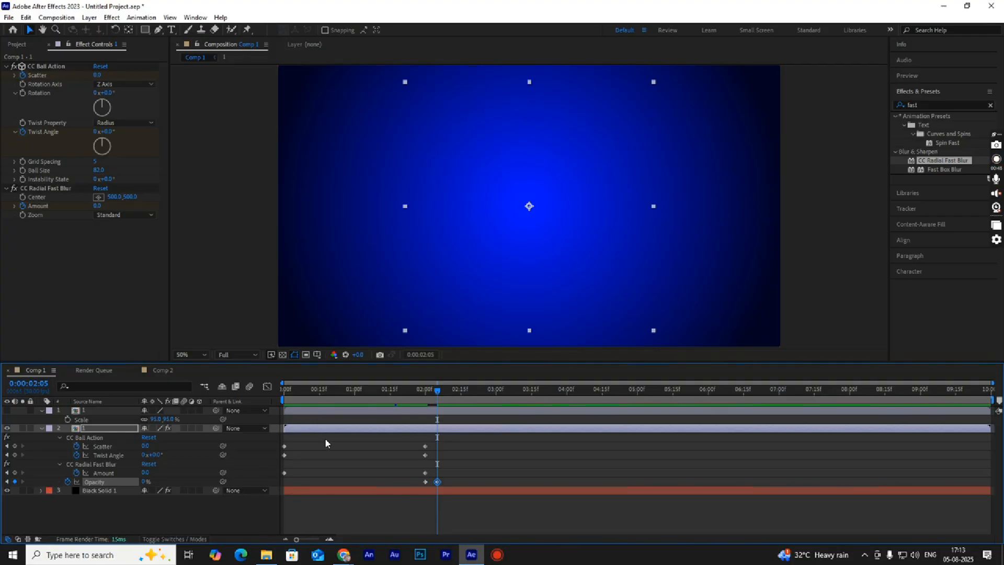
Show the effect-free logo copy, keyframe its Opacity from 0% at 2 seconds to 100% at 0:00:02:05, and preview the crossfade
{"action": "left_click", "coordinate": [105, 411]}
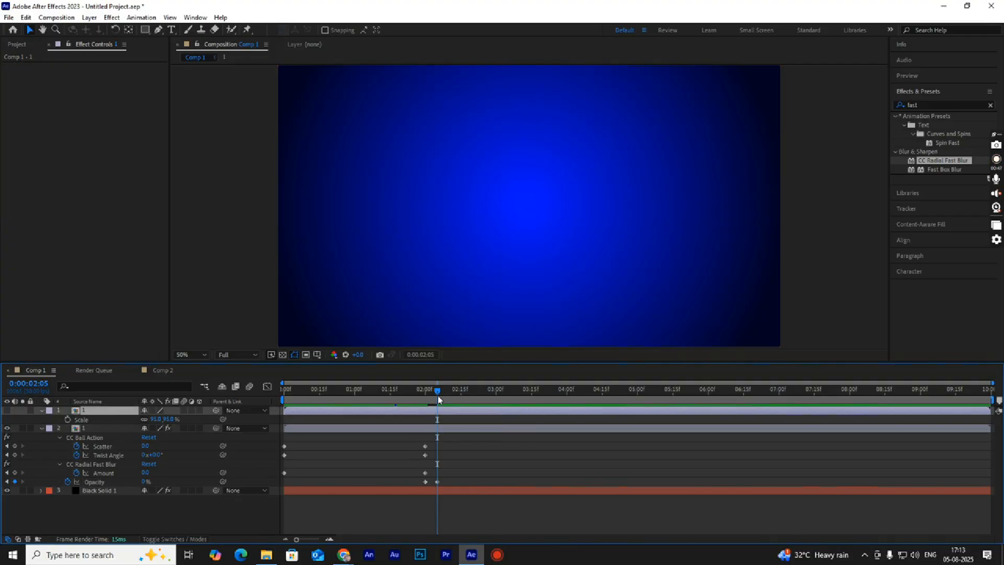
{"action": "left_click_drag", "start_coordinate": [438, 400], "coordinate": [425, 400]}
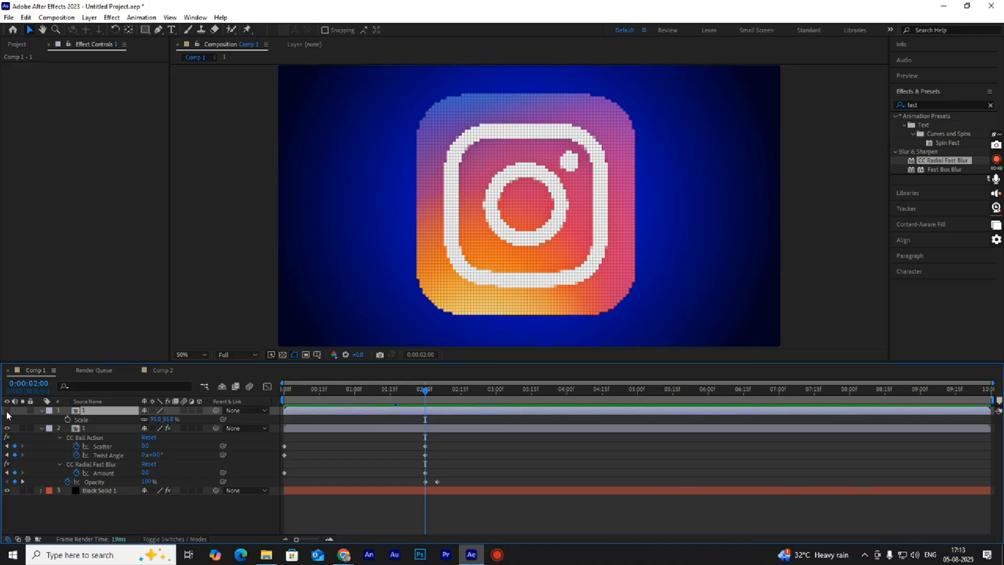
{"action": "key", "text": "t"}
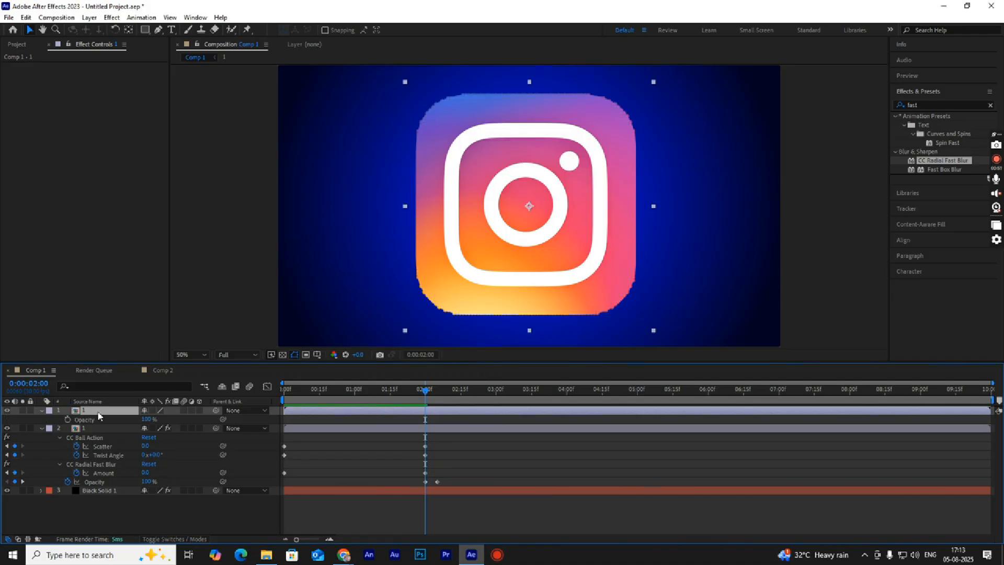
{"action": "left_click", "coordinate": [67, 420]}
{"action": "left_click_drag", "start_coordinate": [147, 420], "coordinate": [51, 427]}
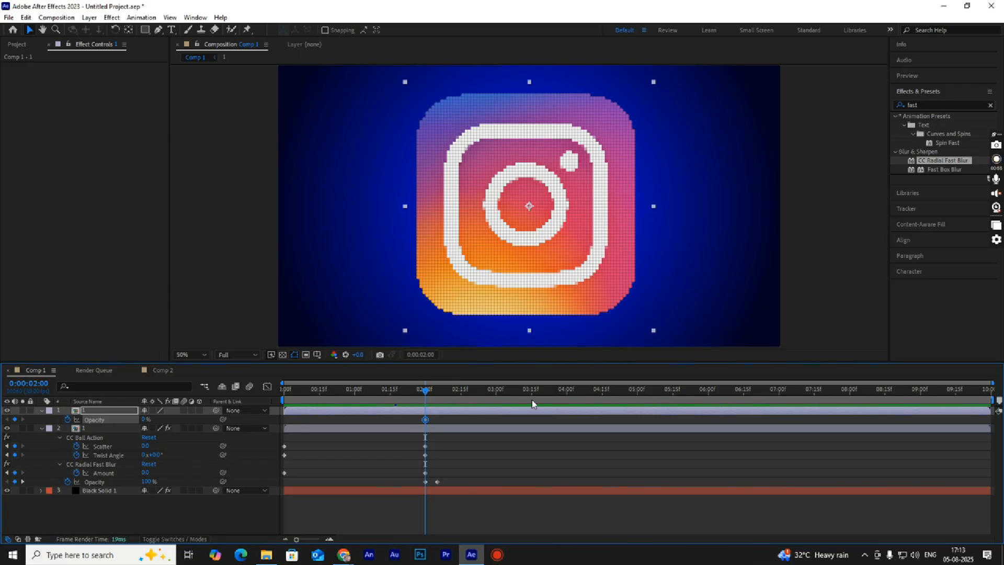
{"action": "left_click", "coordinate": [437, 392]}
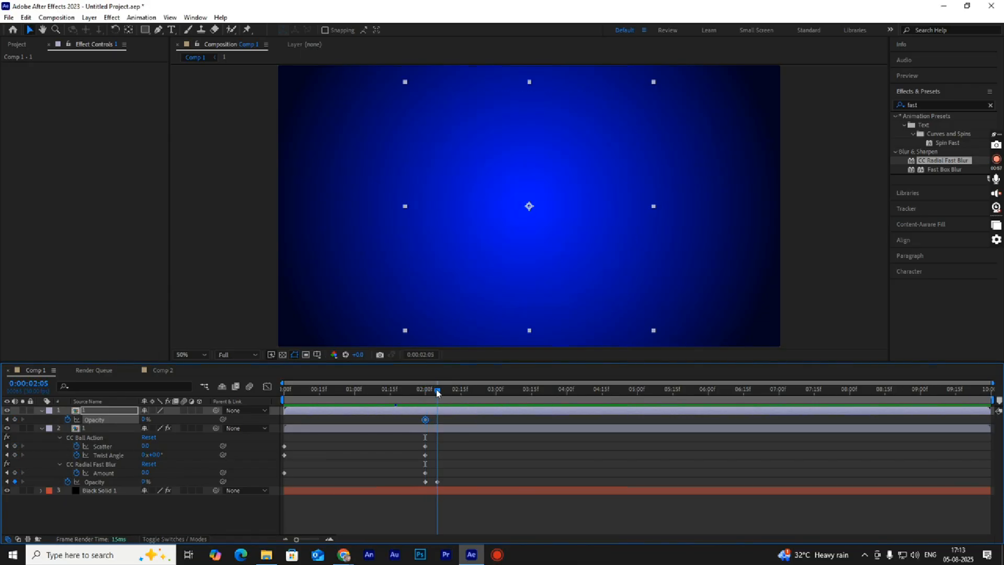
{"action": "left_click_drag", "start_coordinate": [145, 420], "coordinate": [266, 423]}
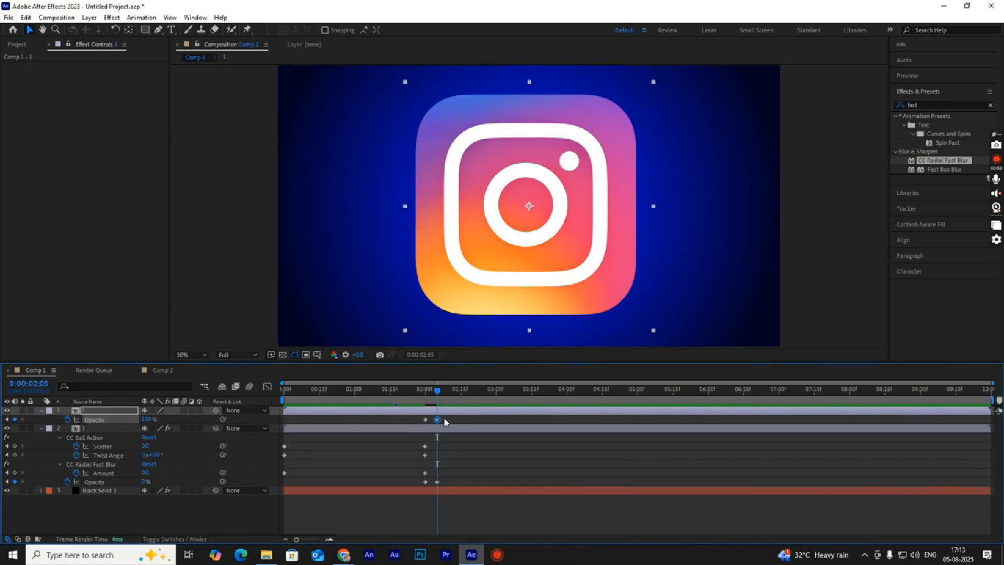
{"action": "key", "text": "space"}
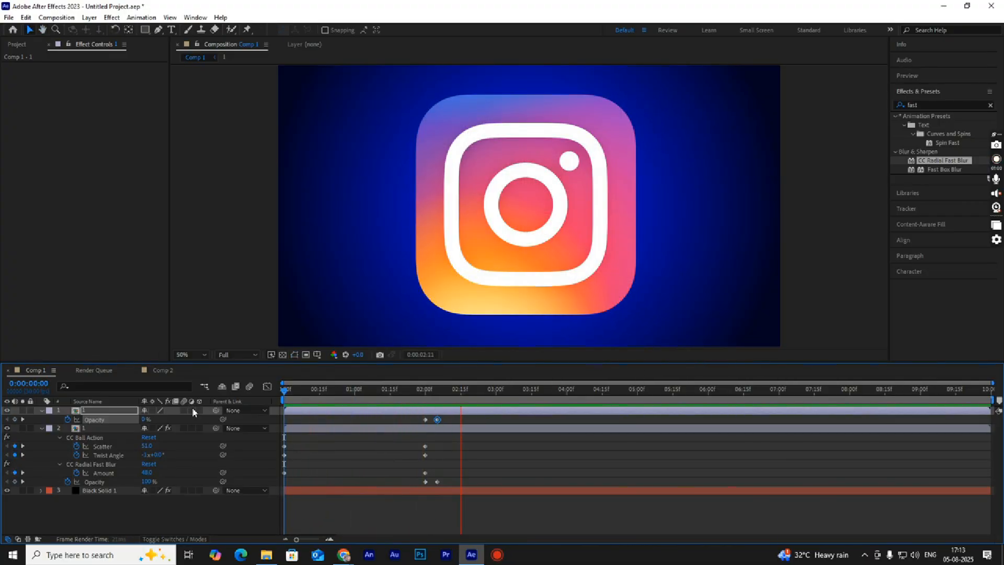
{"action": "key", "text": "space"}
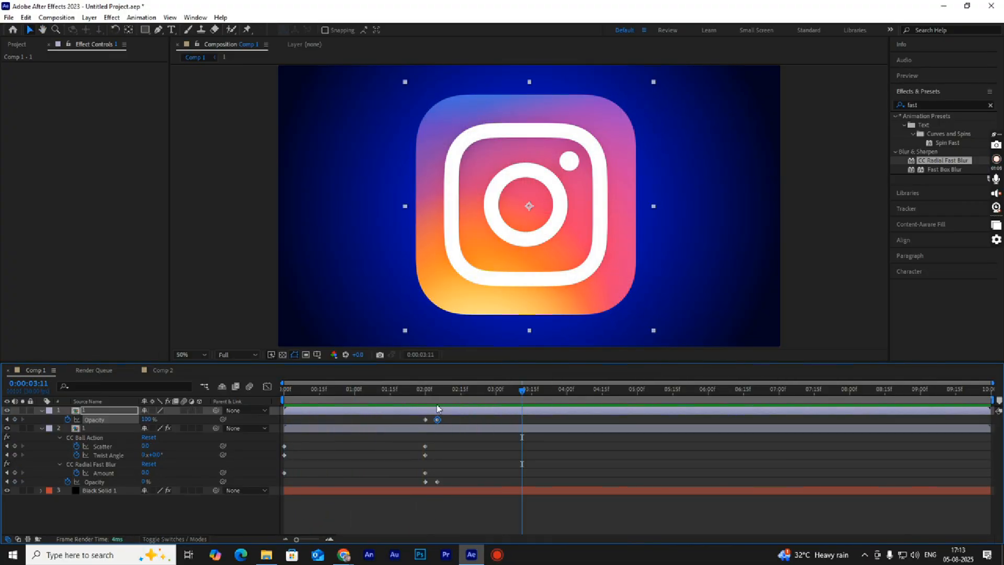
Shift both Opacity keyframes of the effect-free logo copy five frames earlier so its fade-in runs from 0:00:01:25 to 2 seconds
{"action": "mouse_move", "coordinate": [421, 413]}
{"action": "left_mouse_down"}
{"action": "mouse_move", "coordinate": [430, 418]}
{"action": "mouse_move", "coordinate": [417, 421]}
{"action": "mouse_move", "coordinate": [437, 396]}
{"action": "mouse_move", "coordinate": [426, 395]}
{"action": "left_mouse_up"}
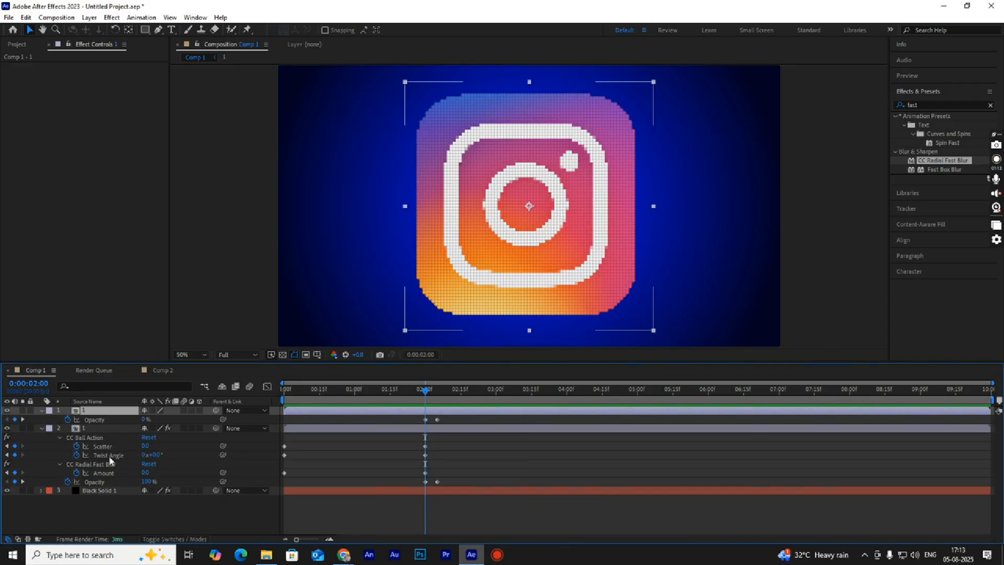
{"action": "left_click", "coordinate": [112, 474]}
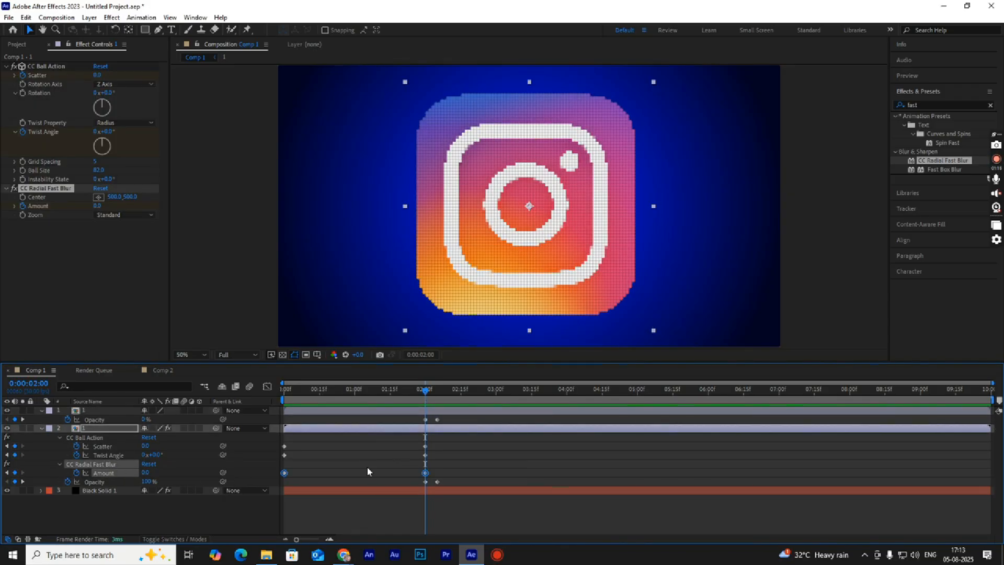
{"action": "left_click_drag", "start_coordinate": [448, 418], "coordinate": [413, 425]}
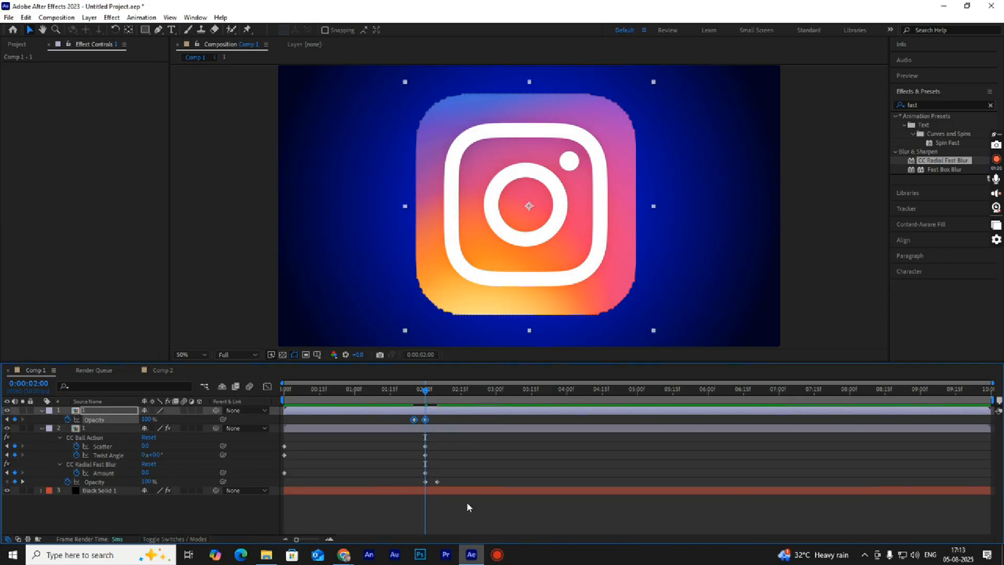
{"action": "left_click", "coordinate": [438, 482]}
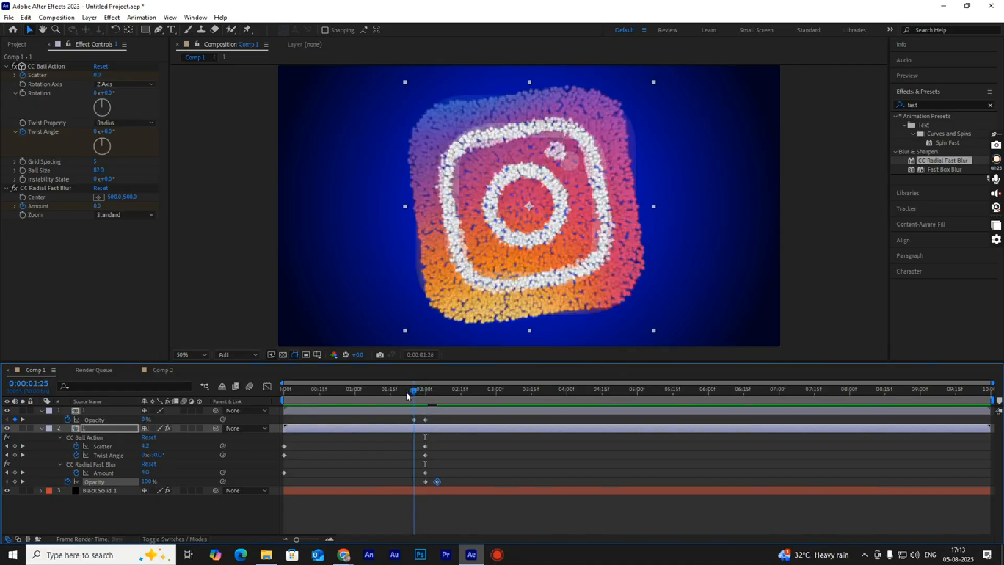